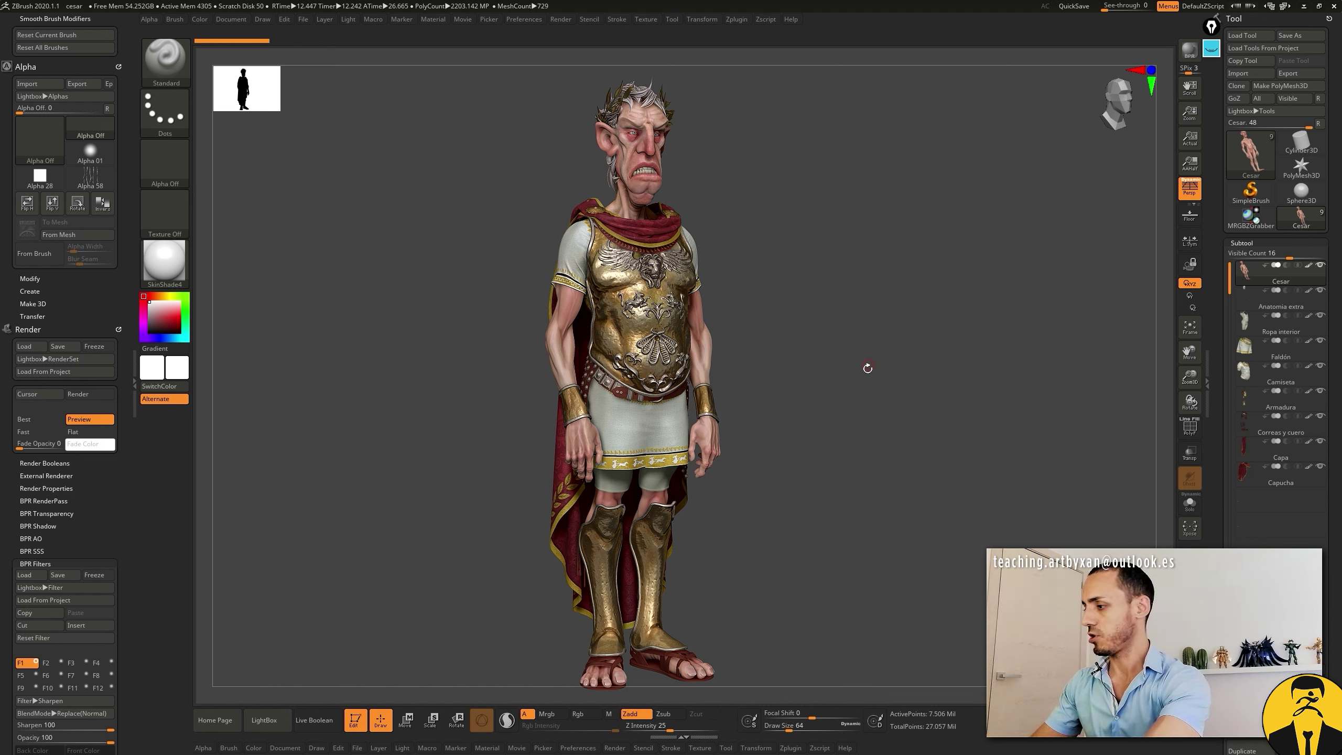
Step: Zoom in on Caesar's head and hide the Capa, Capucha and Camiseta subtools
alt+drag(854, 392, 867, 407)
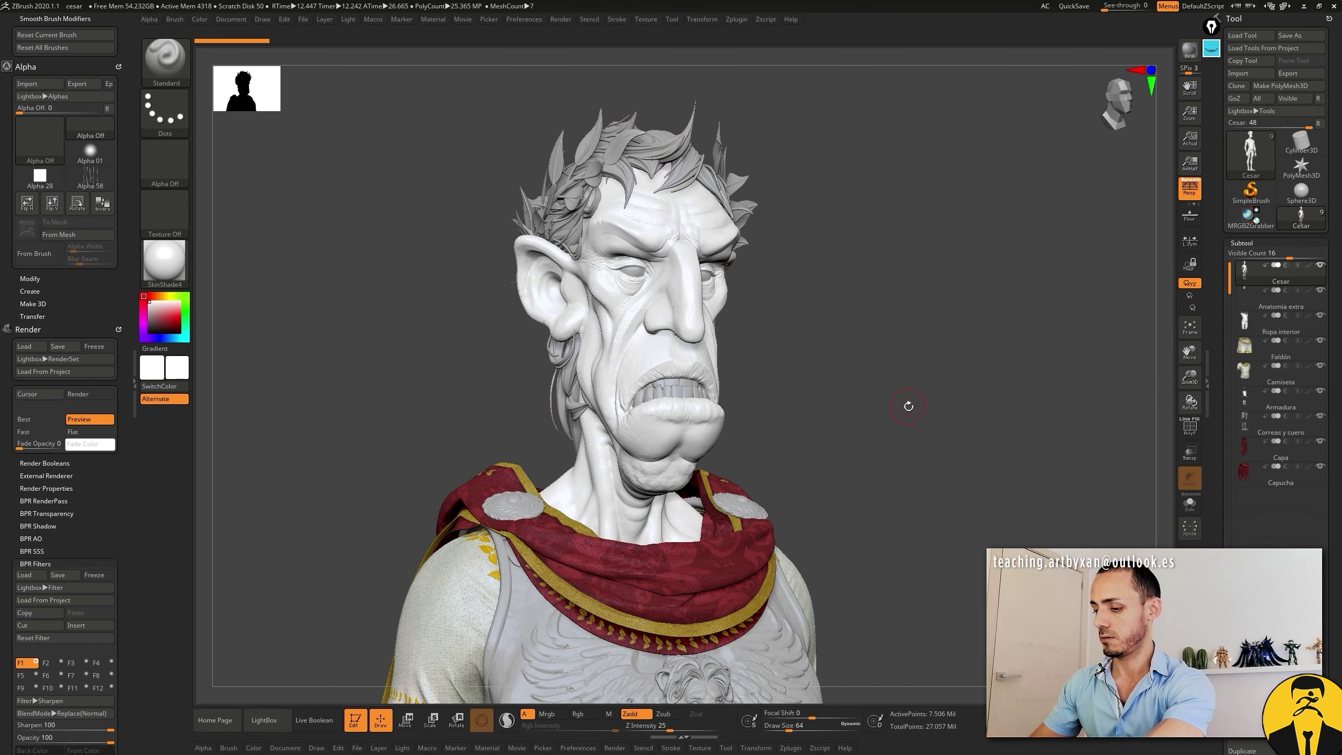
drag(908, 402, 910, 401)
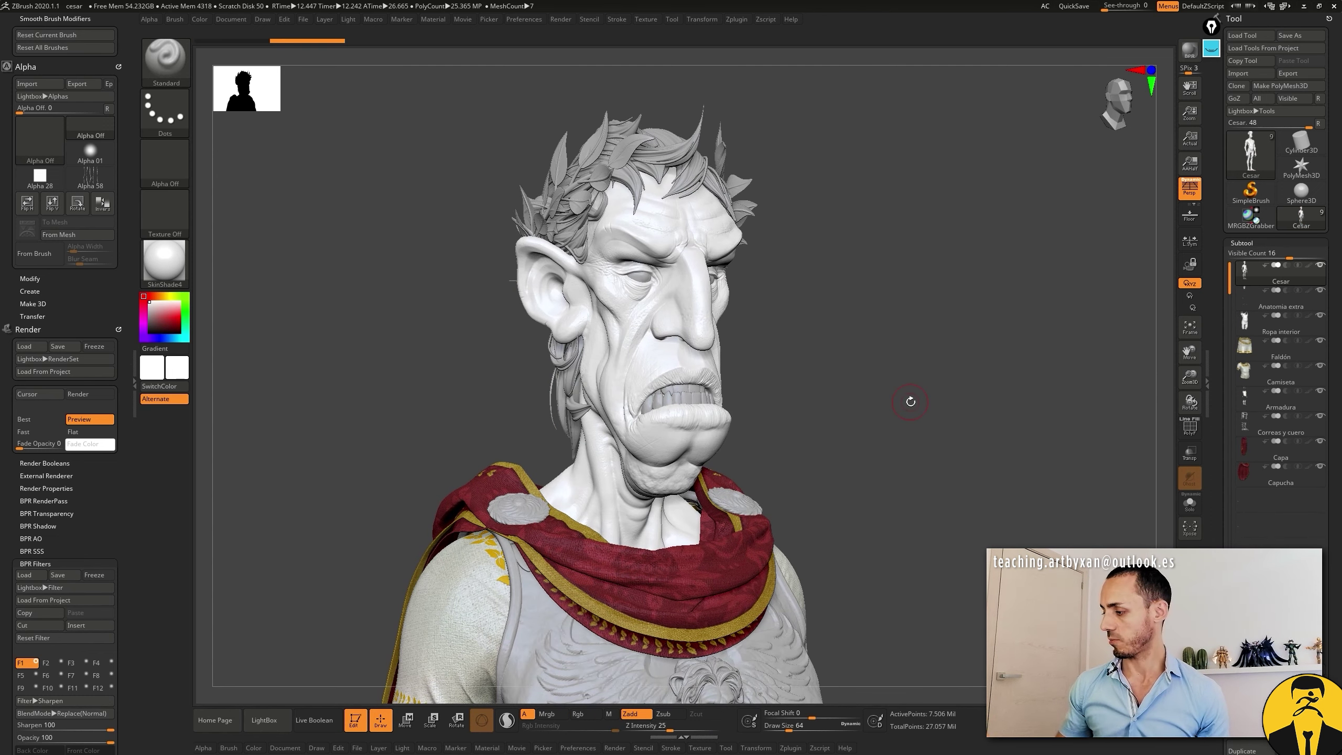
mouse_move(1277, 457)
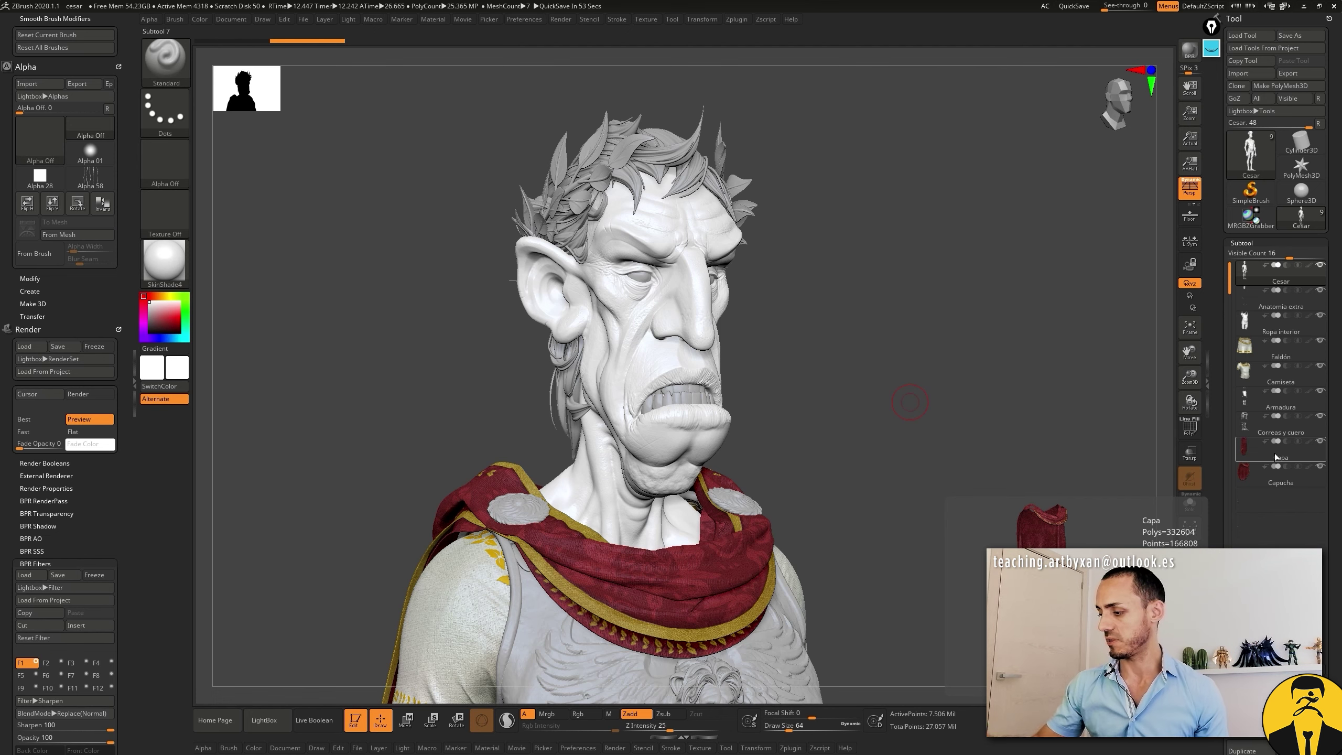
drag(892, 400, 883, 393)
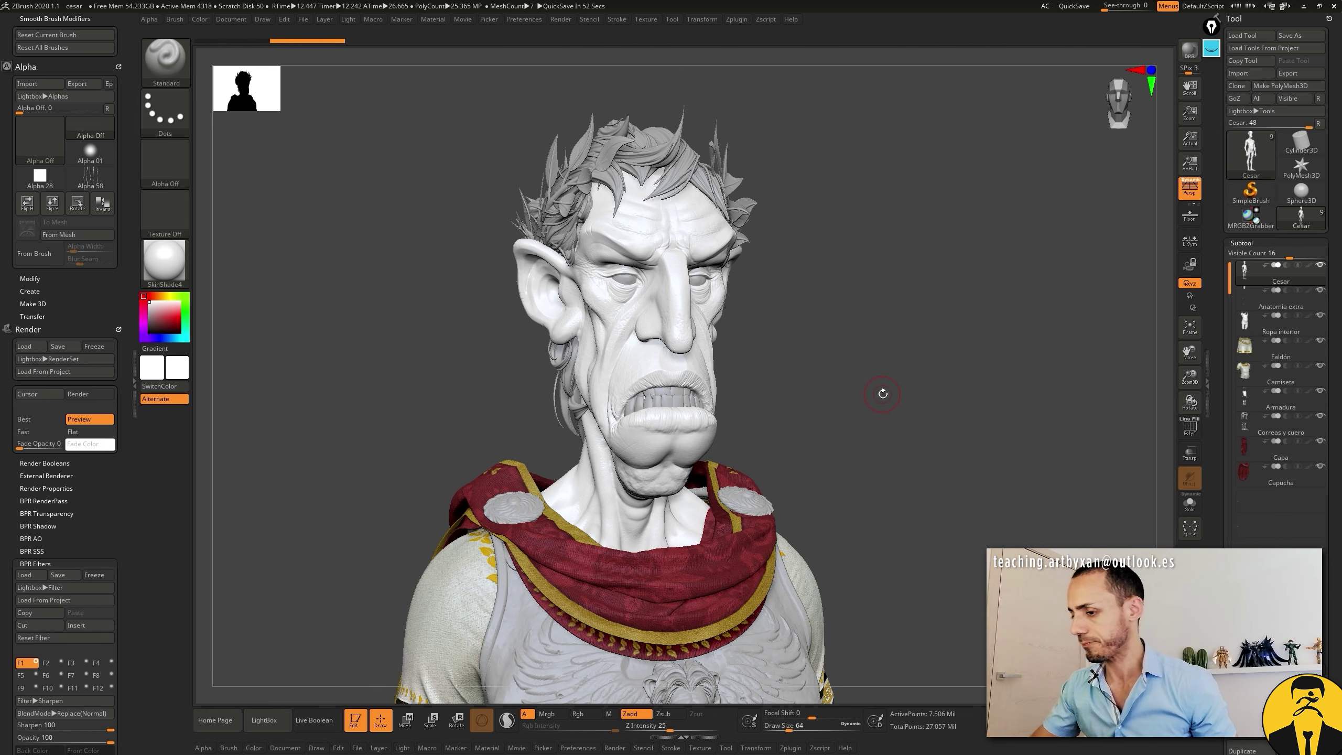
drag(882, 393, 920, 381)
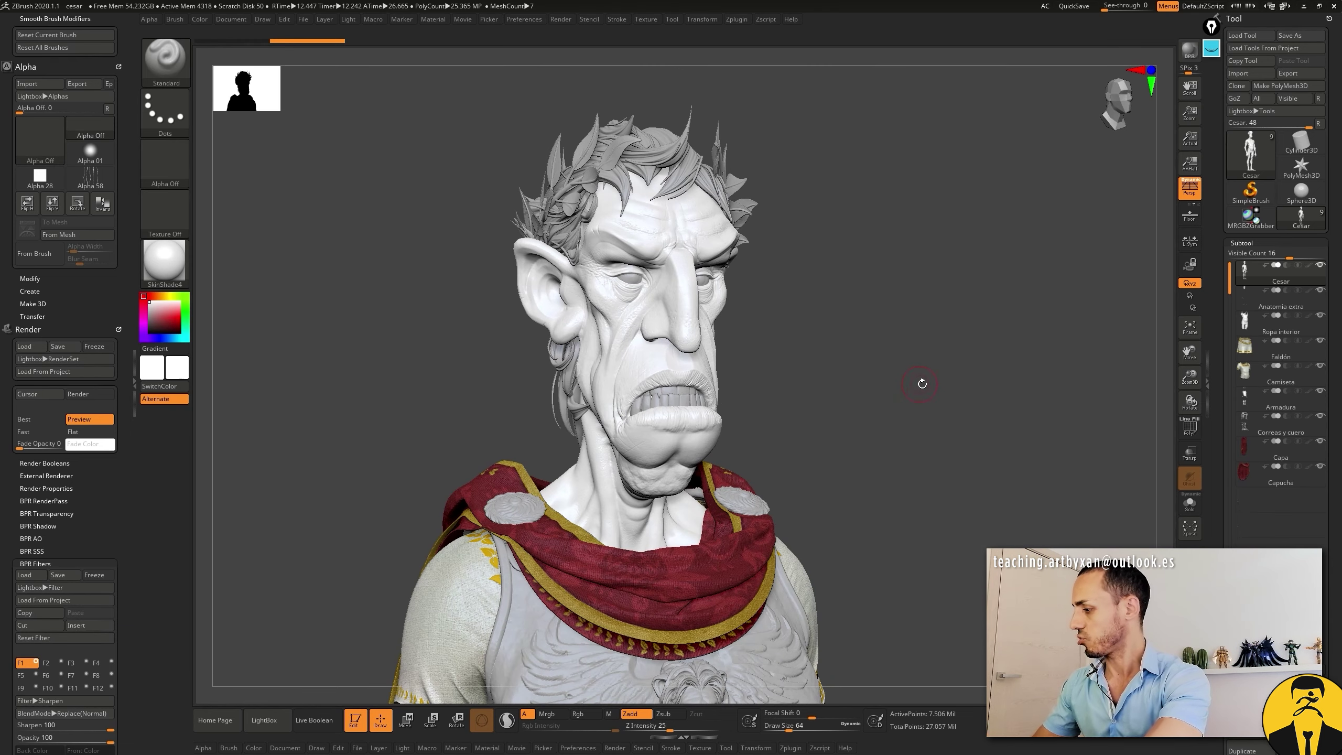
click(1319, 442)
click(1320, 466)
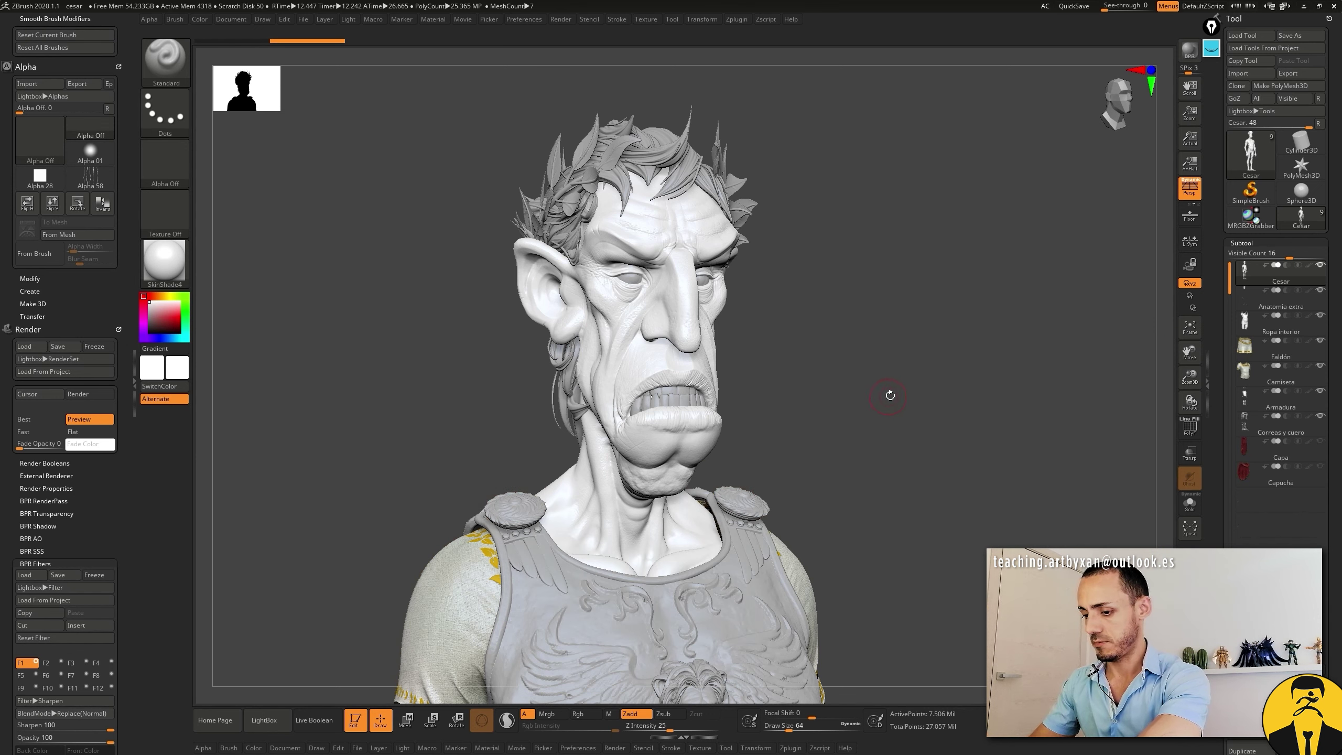
drag(890, 395, 908, 389)
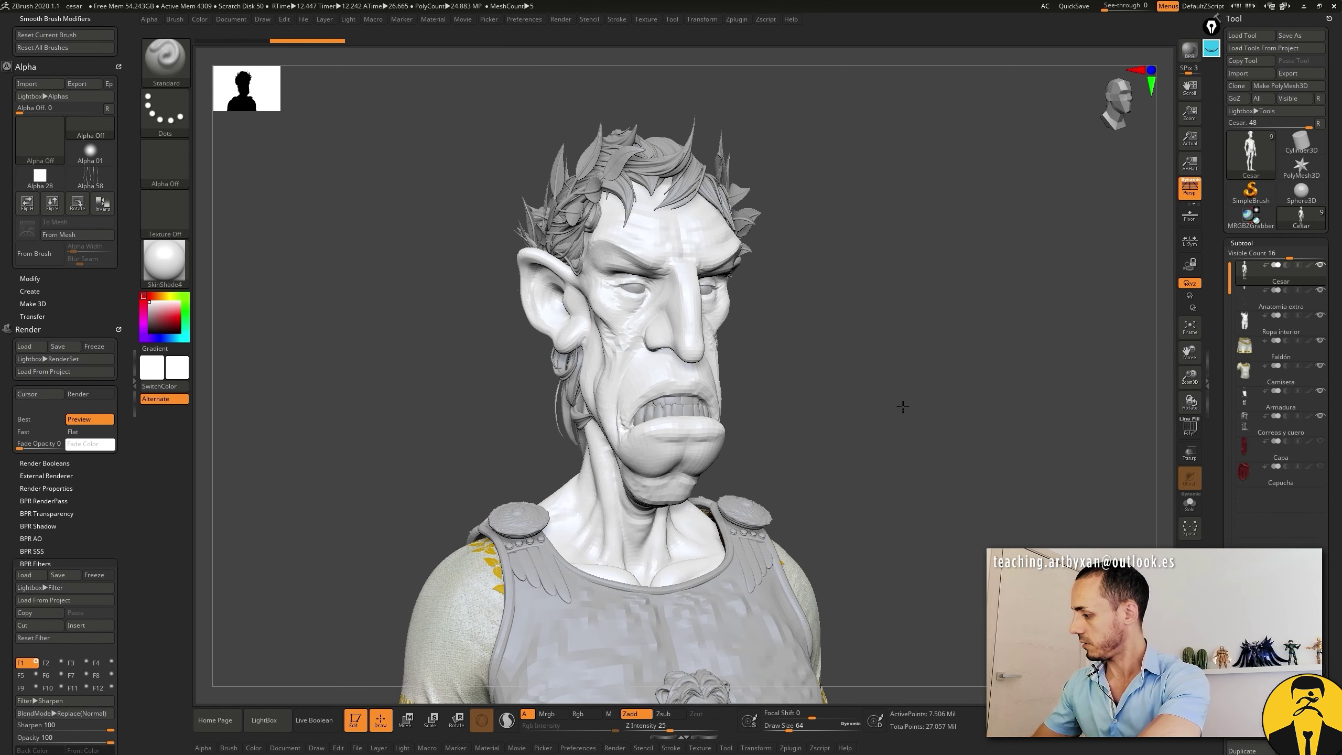
click(1320, 366)
drag(920, 387, 913, 402)
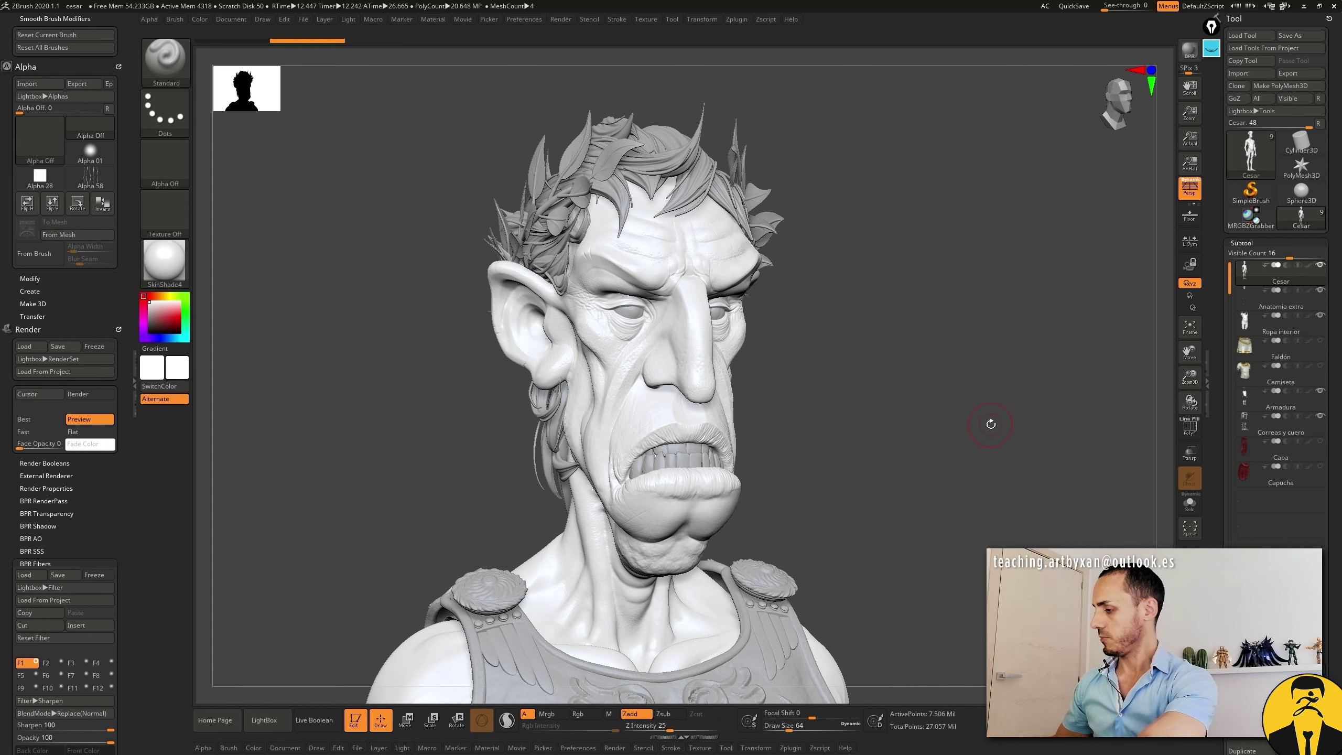
Step: Turn on PolyF with both Line and Fill so the head shows polygroup colours and wireframe
click(1193, 431)
drag(916, 424, 921, 417)
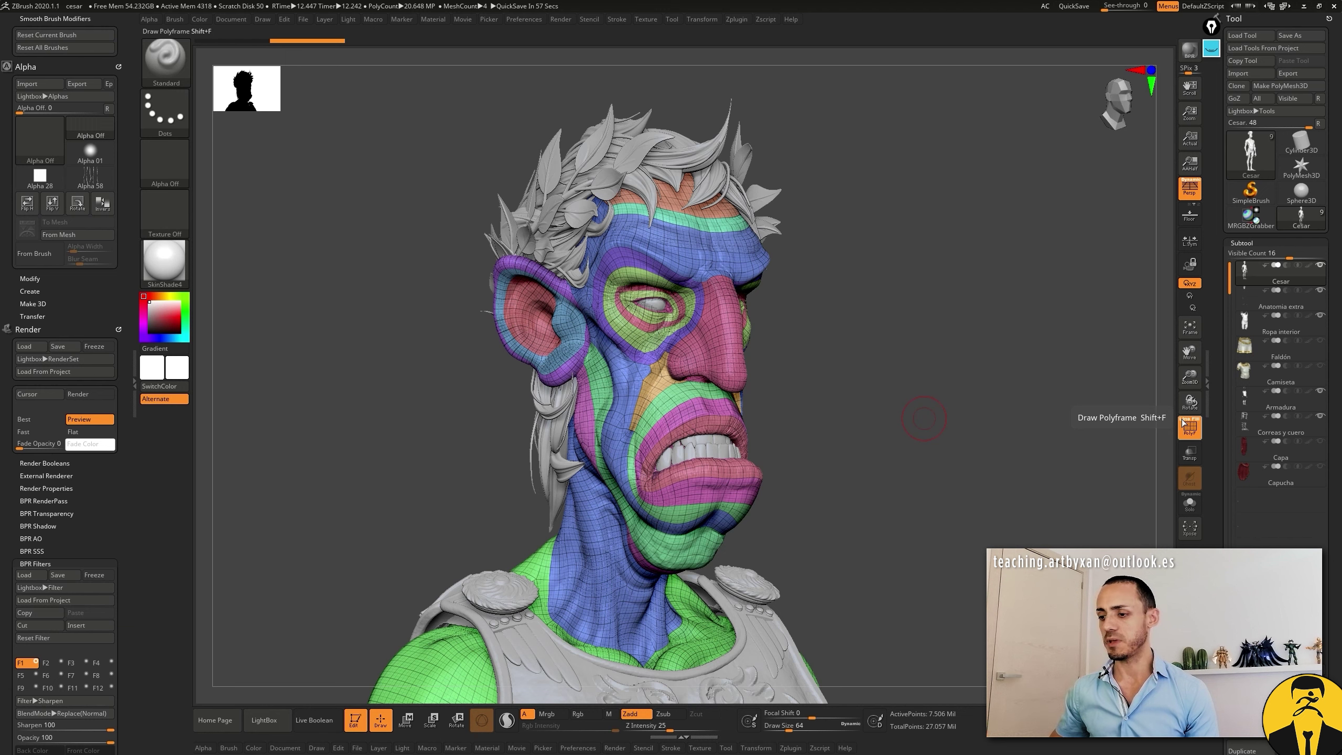
click(1182, 423)
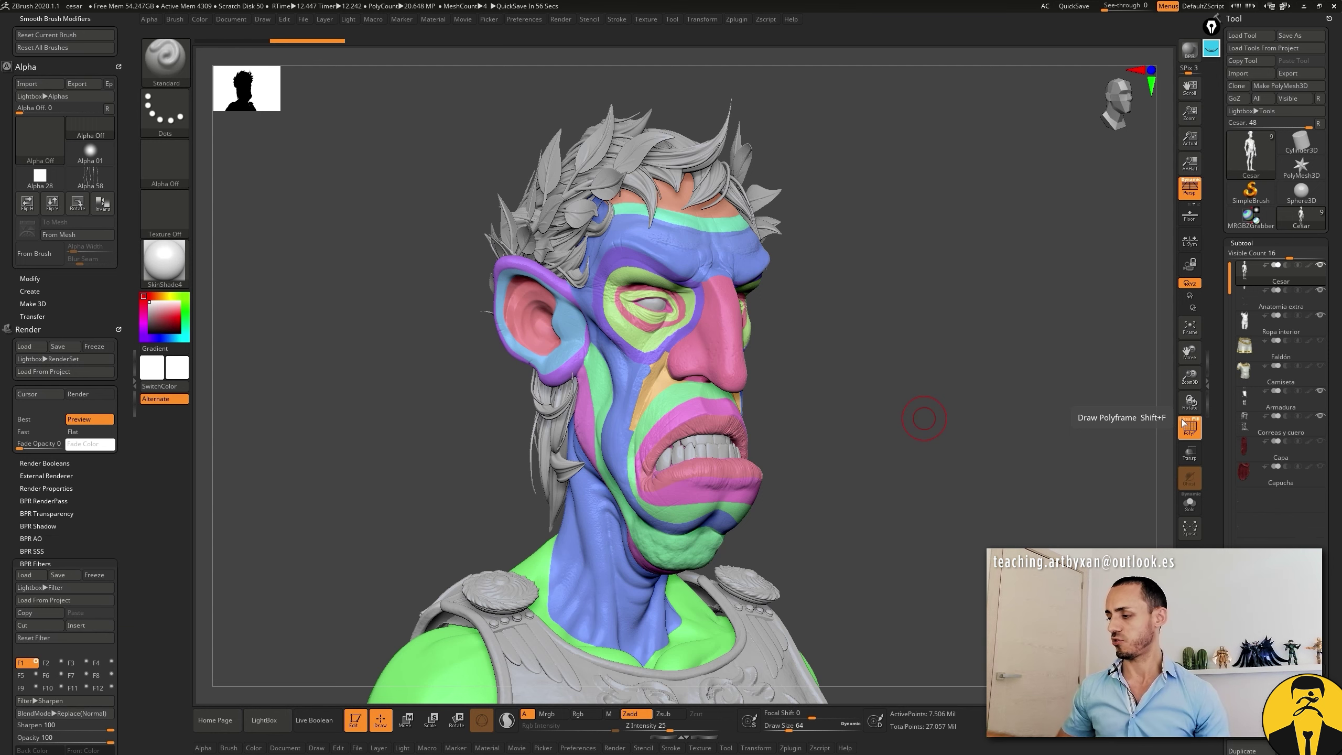
click(1184, 423)
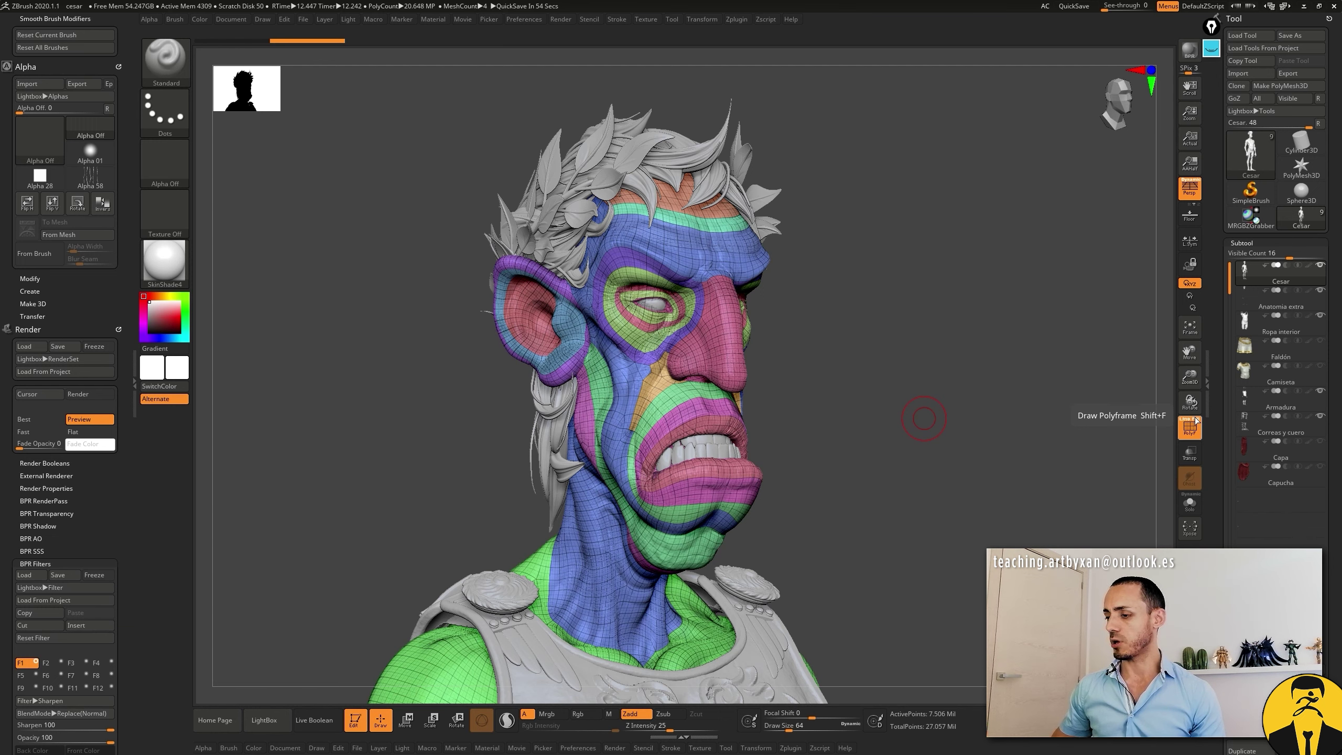
click(1195, 422)
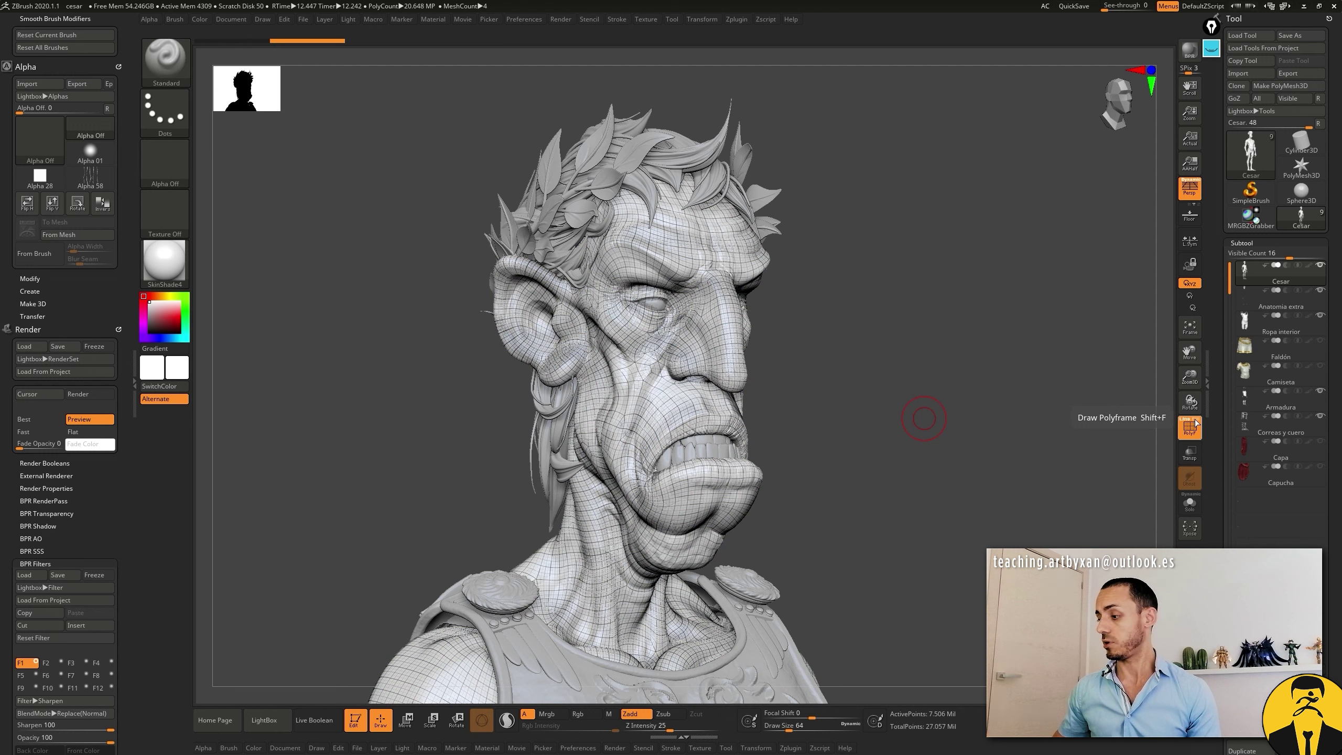
click(1196, 421)
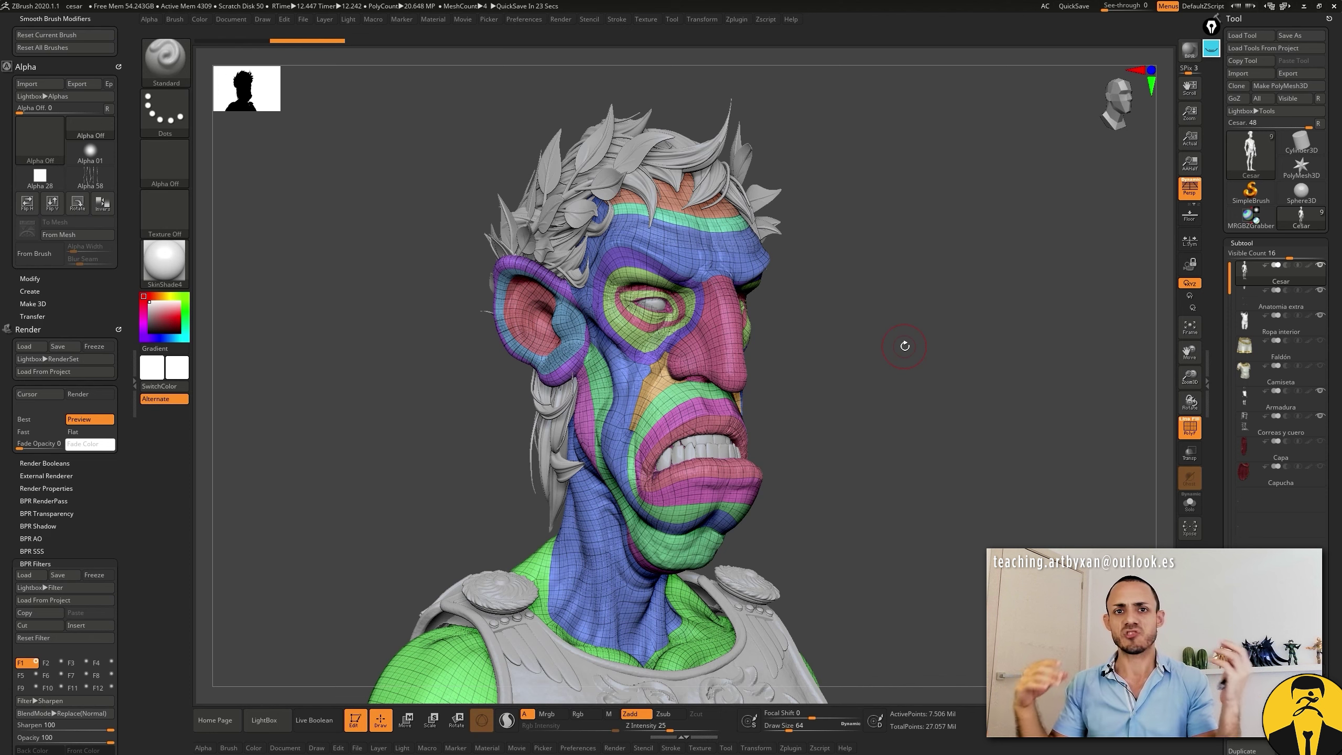
Step: Isolate the nose polygroup, solo the Cesar subtool, and unhide the rest of the head
drag(862, 312, 871, 344)
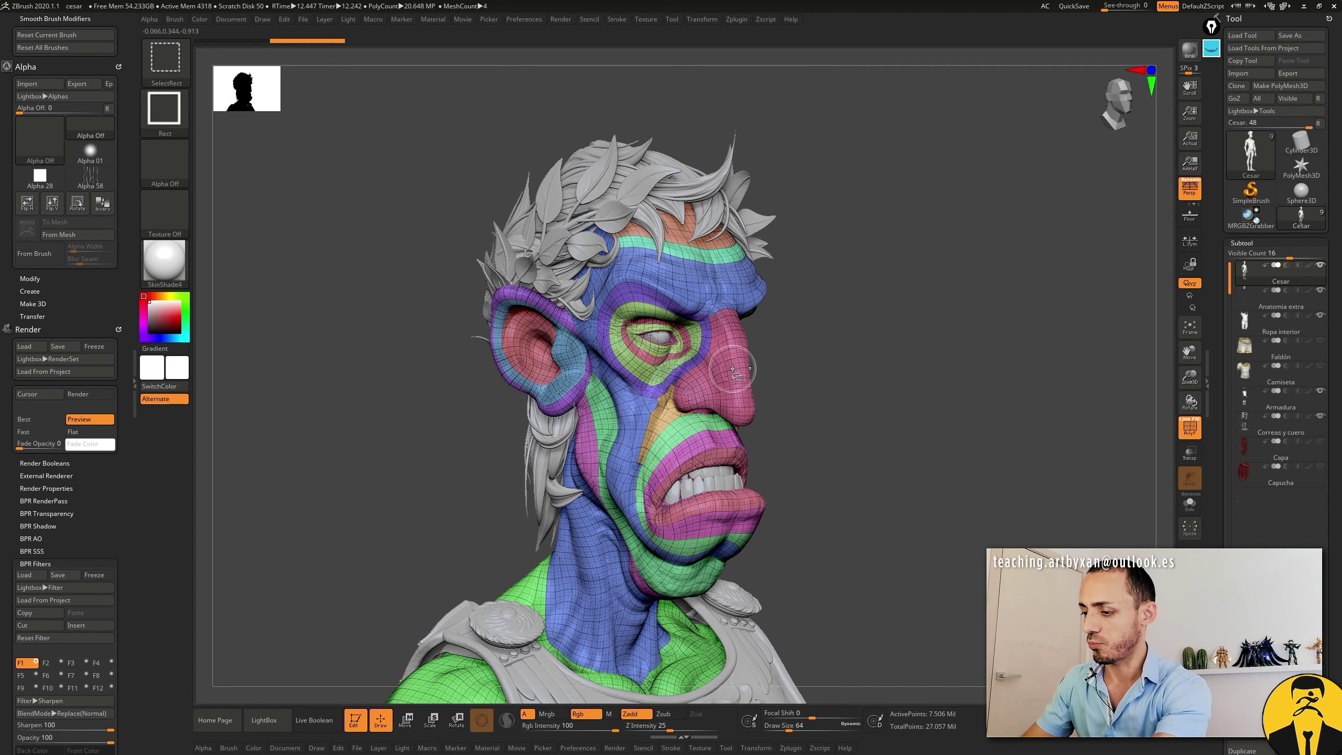
ctrl+shift+click(737, 367)
drag(767, 366, 852, 344)
key(ctrl+shift+s)
key(shift+f)
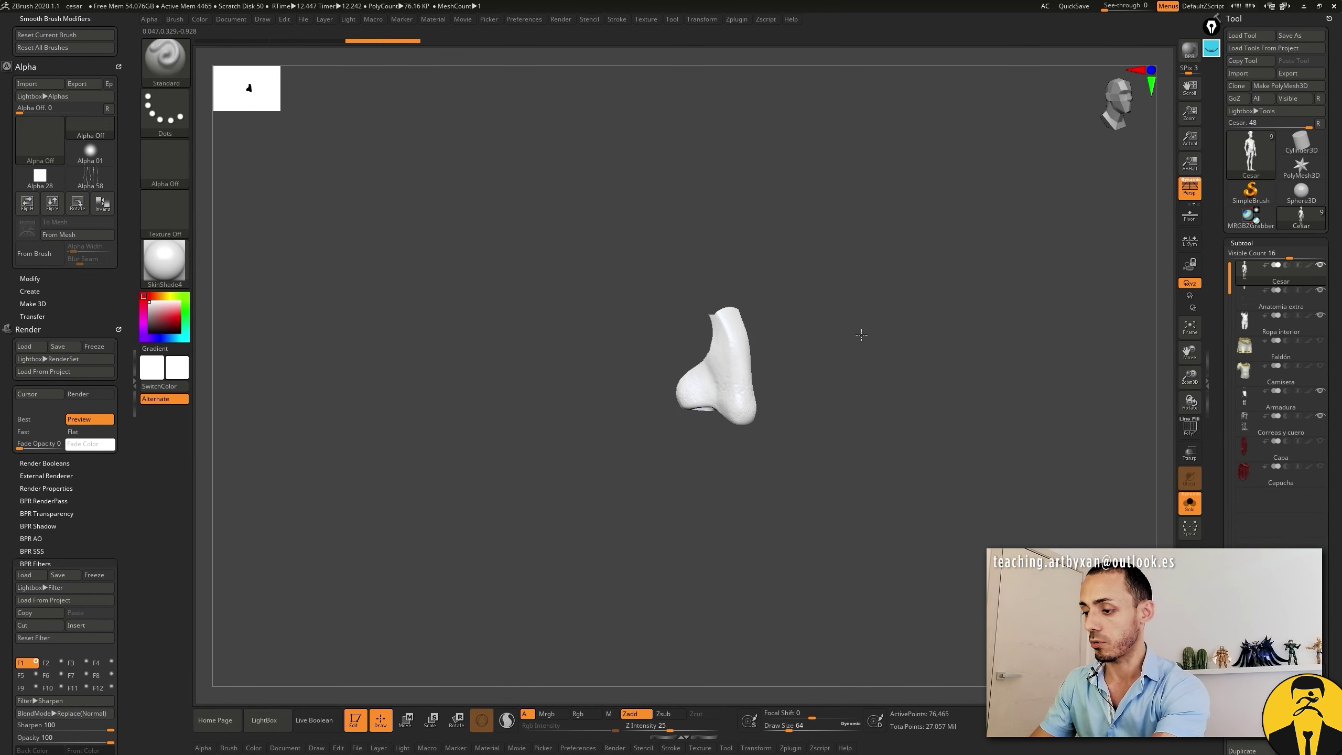
ctrl+shift+click(876, 330)
drag(875, 324, 797, 318)
key(shift+f)
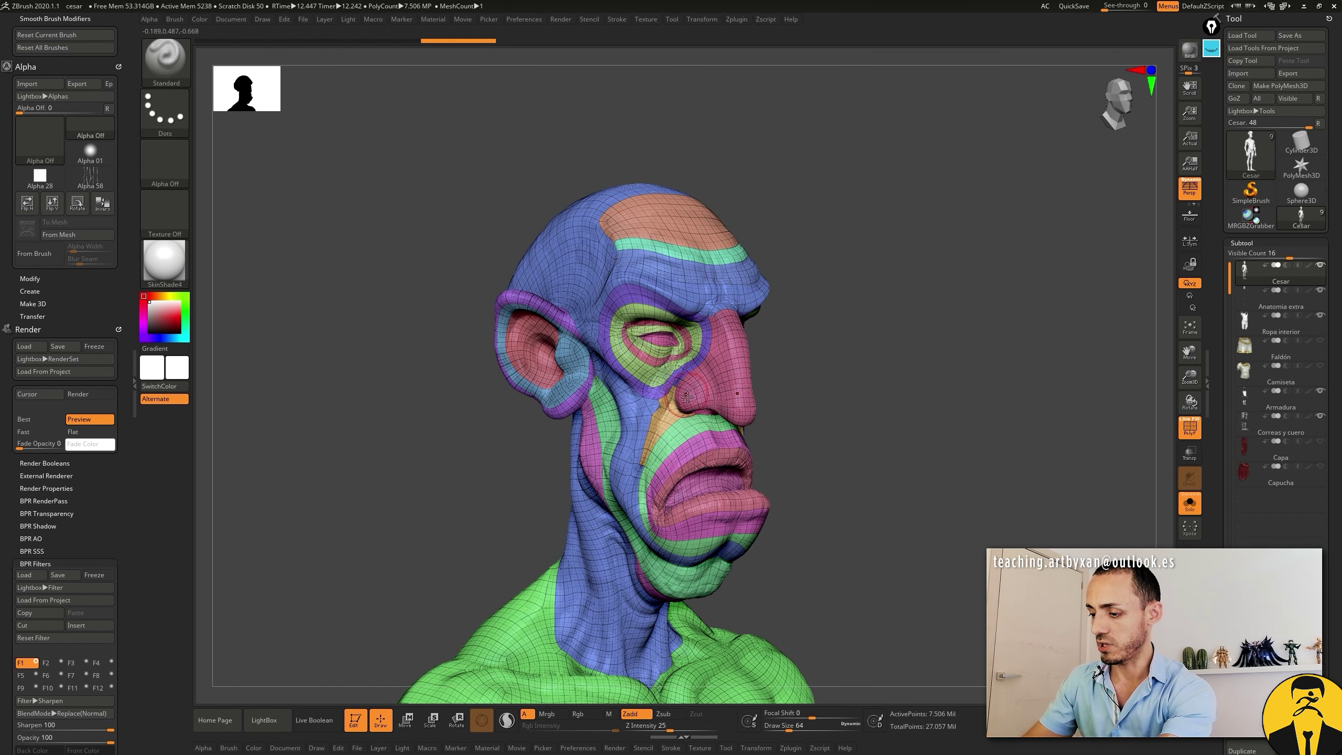
Step: Isolate the mouth band and lip polygroups with Ctrl+Shift, then unhide the full head
key(ctrl+shift)
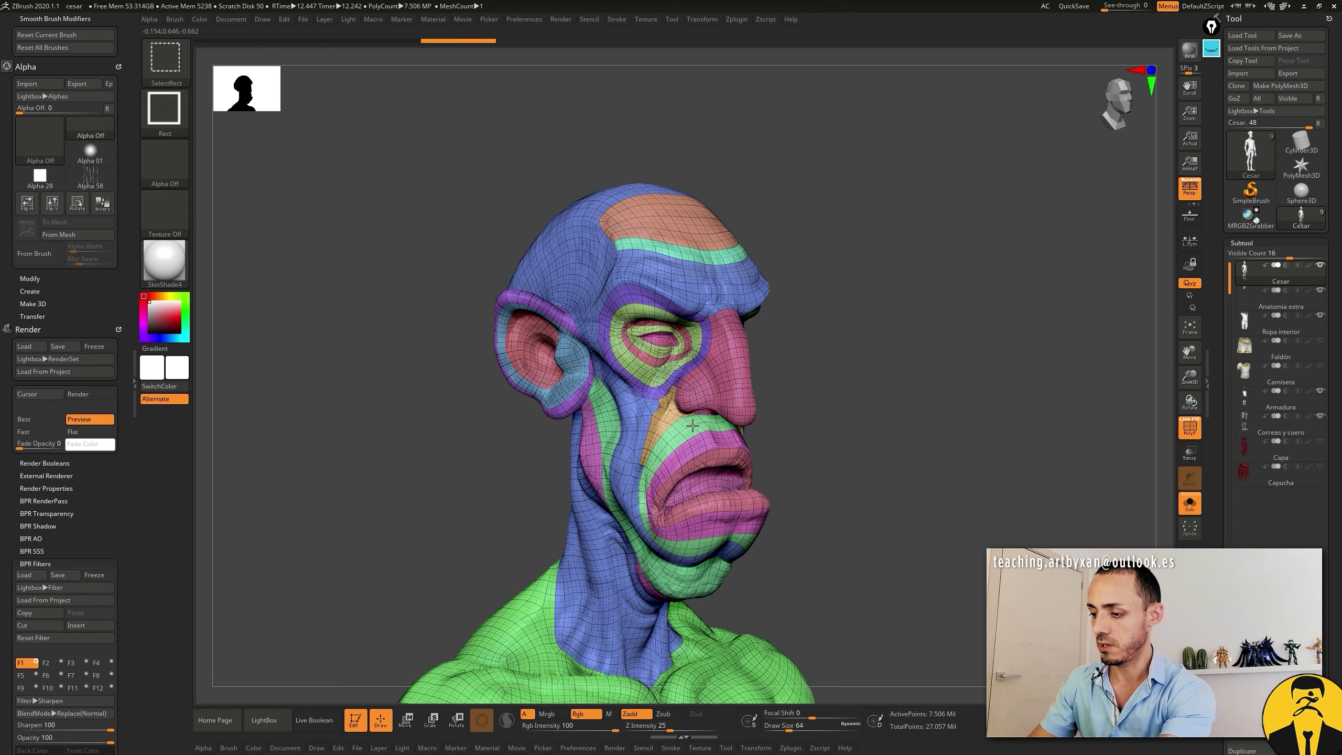
ctrl+shift+click(691, 425)
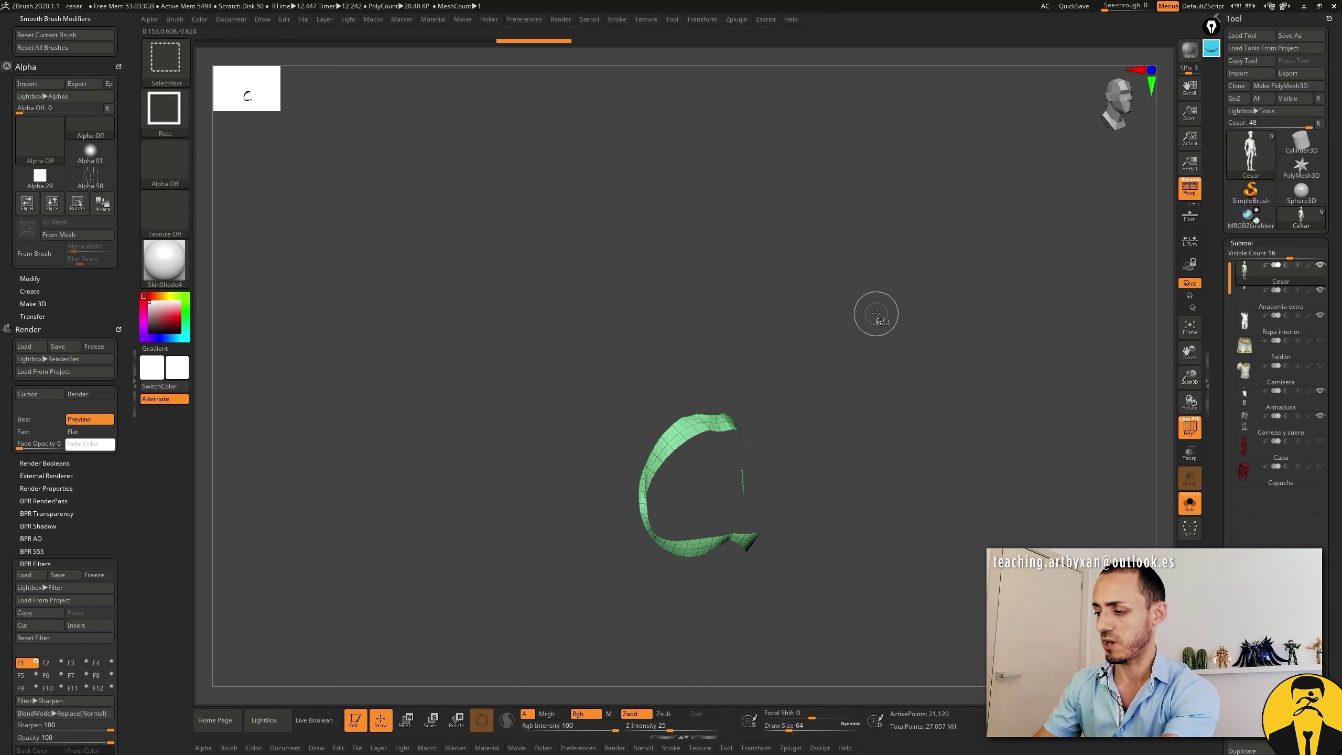
mouse_move(871, 280)
ctrl+shift+mouse_down()
mouse_move(909, 420)
mouse_move(901, 395)
mouse_move(771, 421)
ctrl+shift+mouse_up()
key(ctrl+shift)
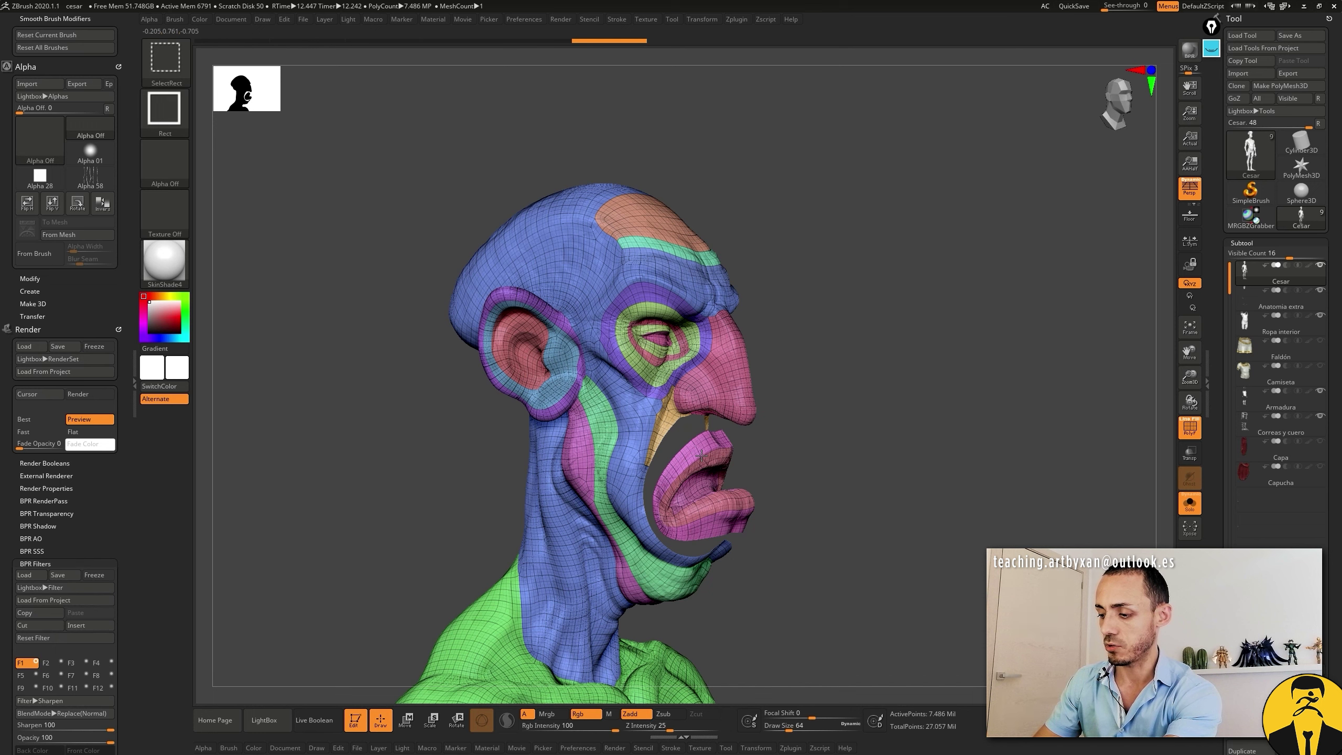
ctrl+alt+shift+click(702, 461)
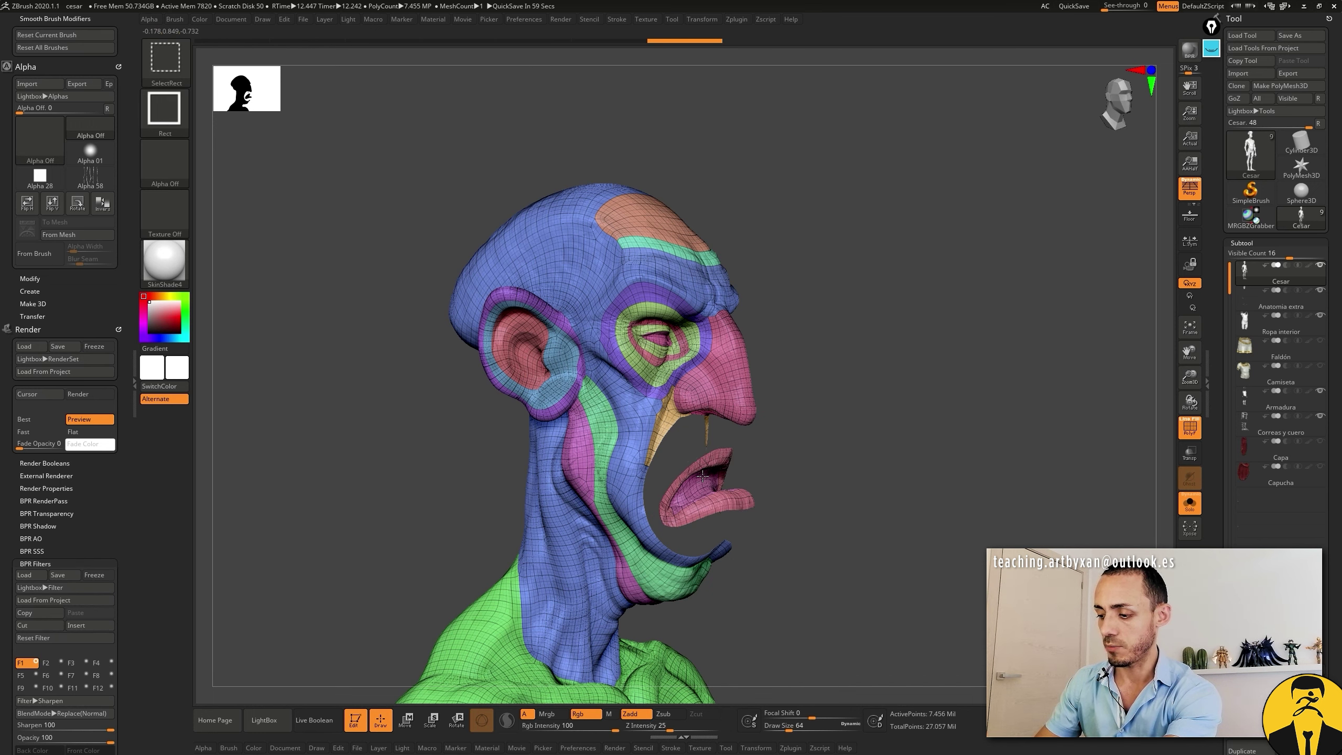
ctrl+alt+shift+click(702, 476)
ctrl+alt+shift+click(702, 486)
mouse_move(920, 338)
mouse_down()
mouse_move(914, 274)
mouse_move(979, 394)
mouse_up()
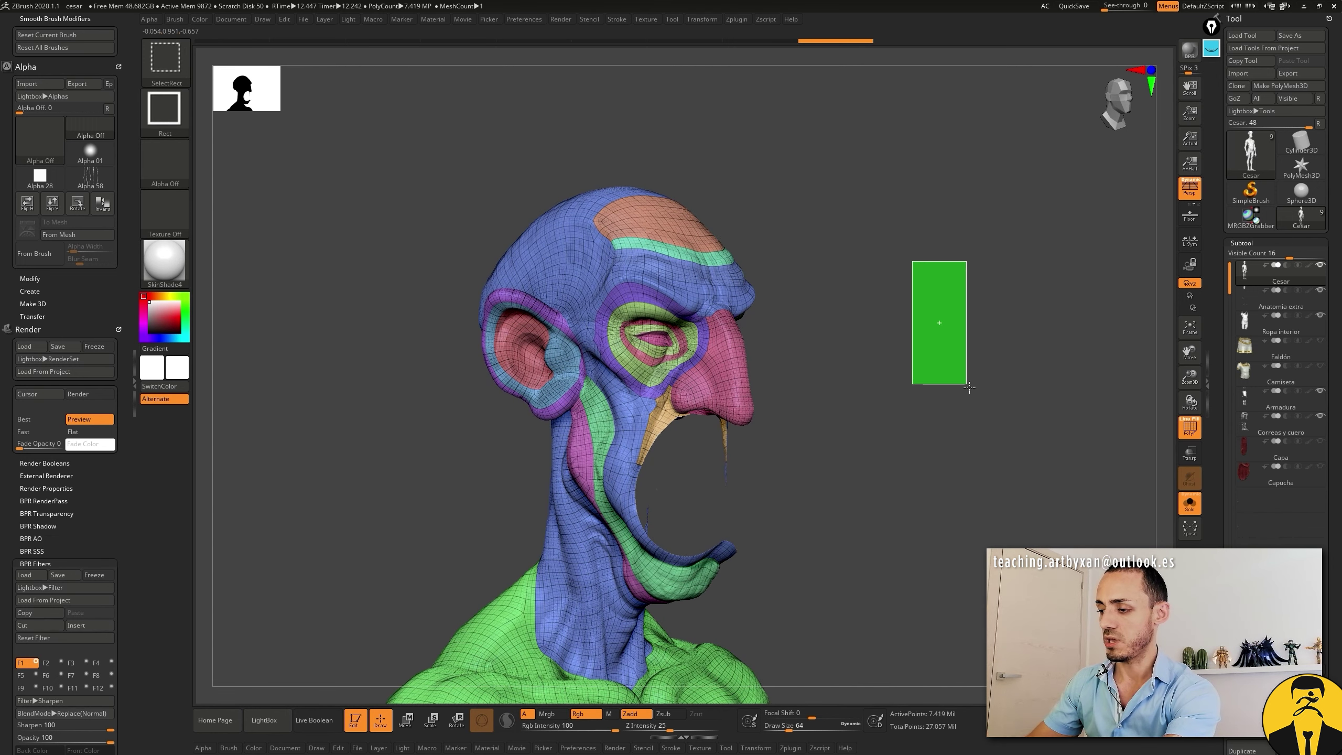
mouse_move(910, 279)
ctrl+shift+mouse_down()
mouse_move(956, 404)
mouse_move(951, 395)
ctrl+shift+mouse_up()
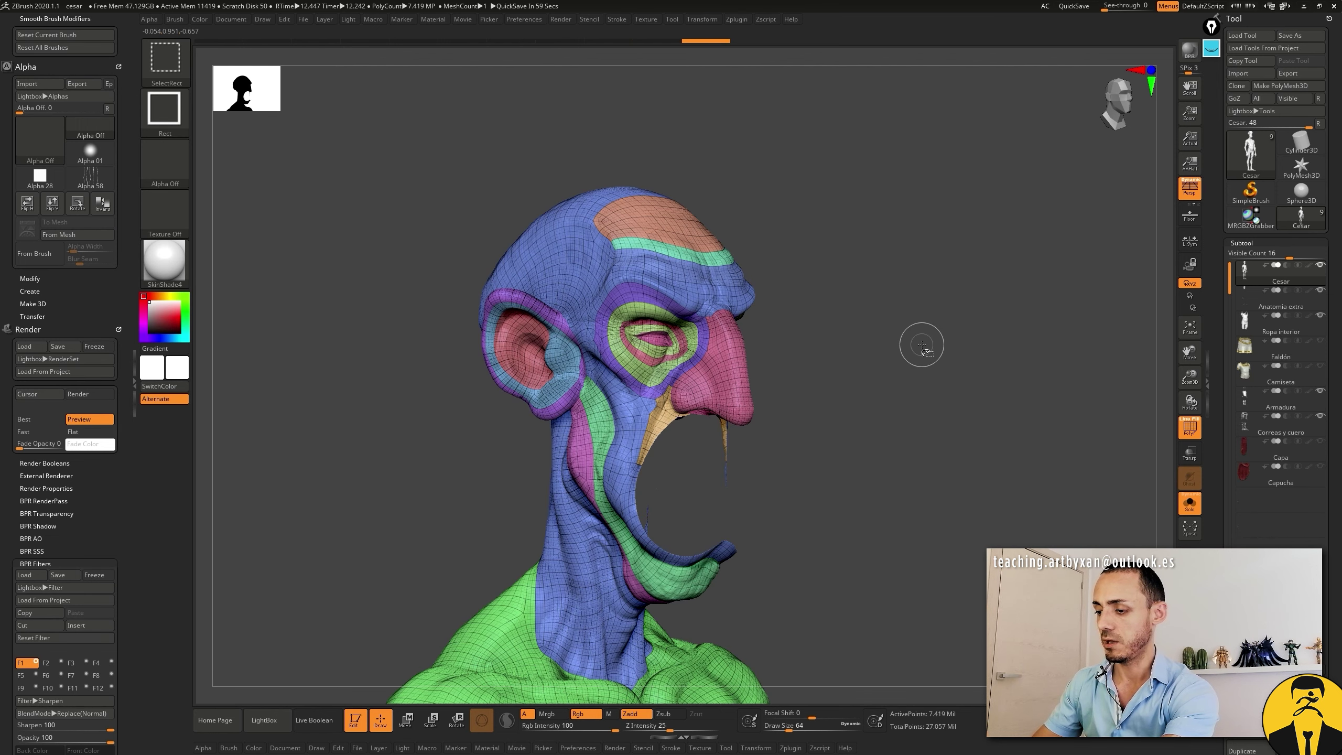
ctrl+shift+click(933, 370)
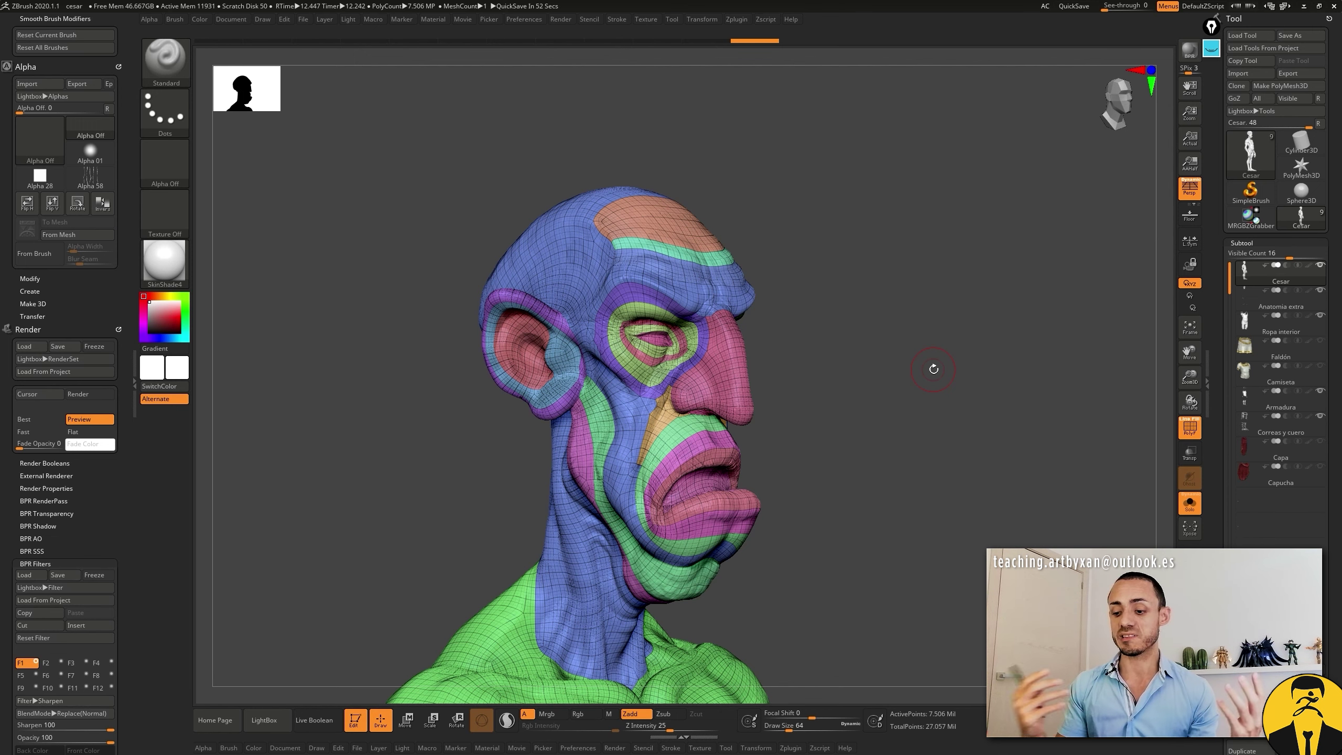
Step: Toggle the polygroup display while turning to inspect the figure's back
mouse_move(900, 420)
mouse_down()
mouse_move(936, 389)
mouse_move(914, 392)
mouse_move(901, 359)
mouse_move(903, 381)
mouse_move(902, 363)
mouse_move(745, 362)
mouse_up()
key(shift+f)
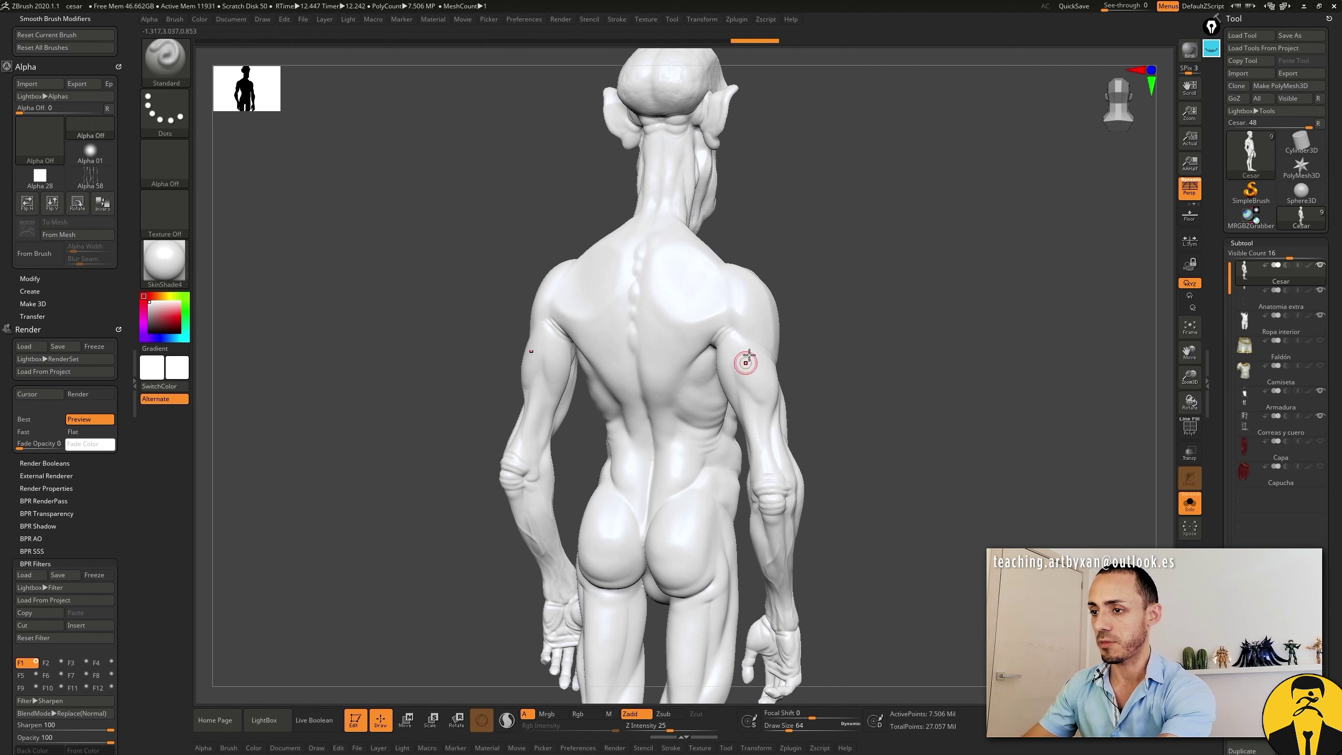
key(shift+f)
key(shift+f)
drag(889, 336, 770, 356)
alt+drag(874, 311, 877, 324)
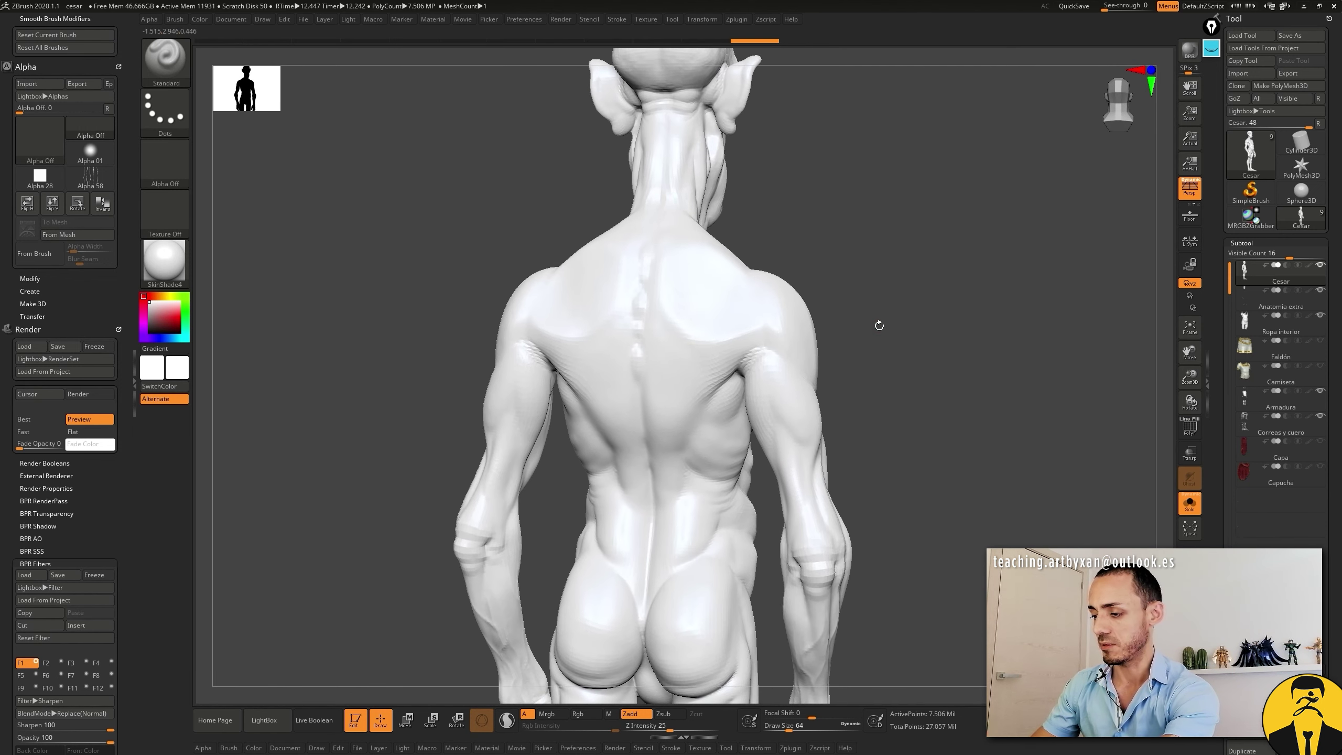
key(shift+f)
mouse_move(914, 375)
alt+mouse_down()
mouse_move(898, 353)
mouse_move(853, 362)
mouse_move(895, 354)
alt+mouse_up()
alt+drag(832, 275, 765, 376)
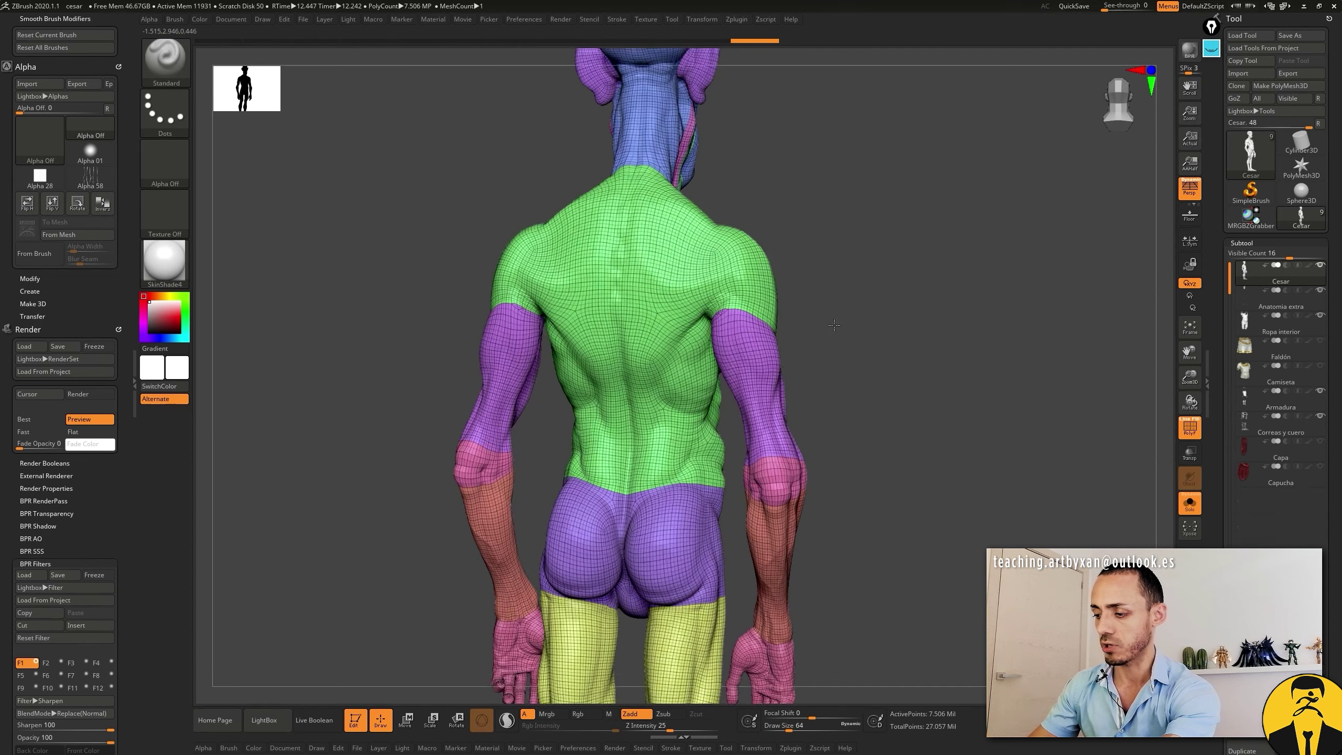
Step: Hide the purple upper-arm, magenta wrist-cuff and red forearm polygroups
ctrl+shift+click(826, 403)
mouse_move(889, 301)
ctrl+shift+mouse_down()
mouse_move(927, 438)
mouse_move(759, 386)
ctrl+shift+mouse_up()
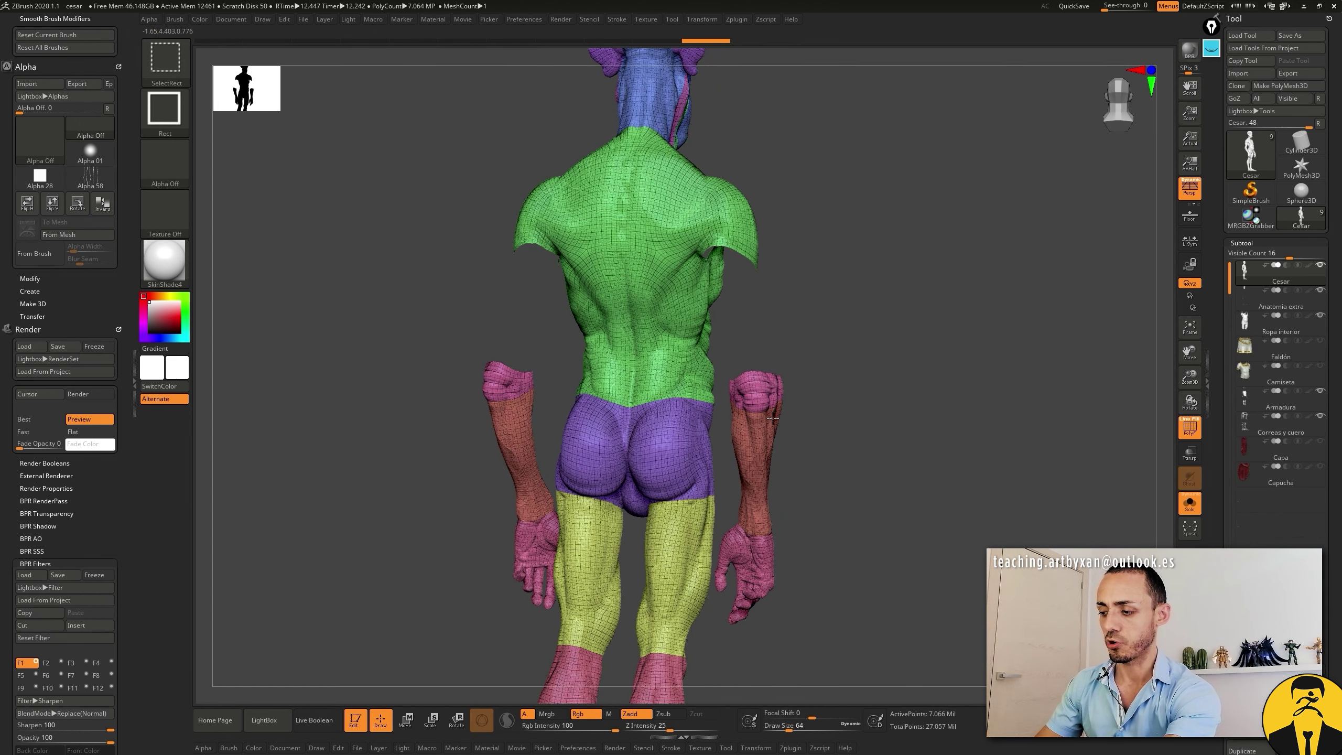
ctrl+alt+shift+click(770, 418)
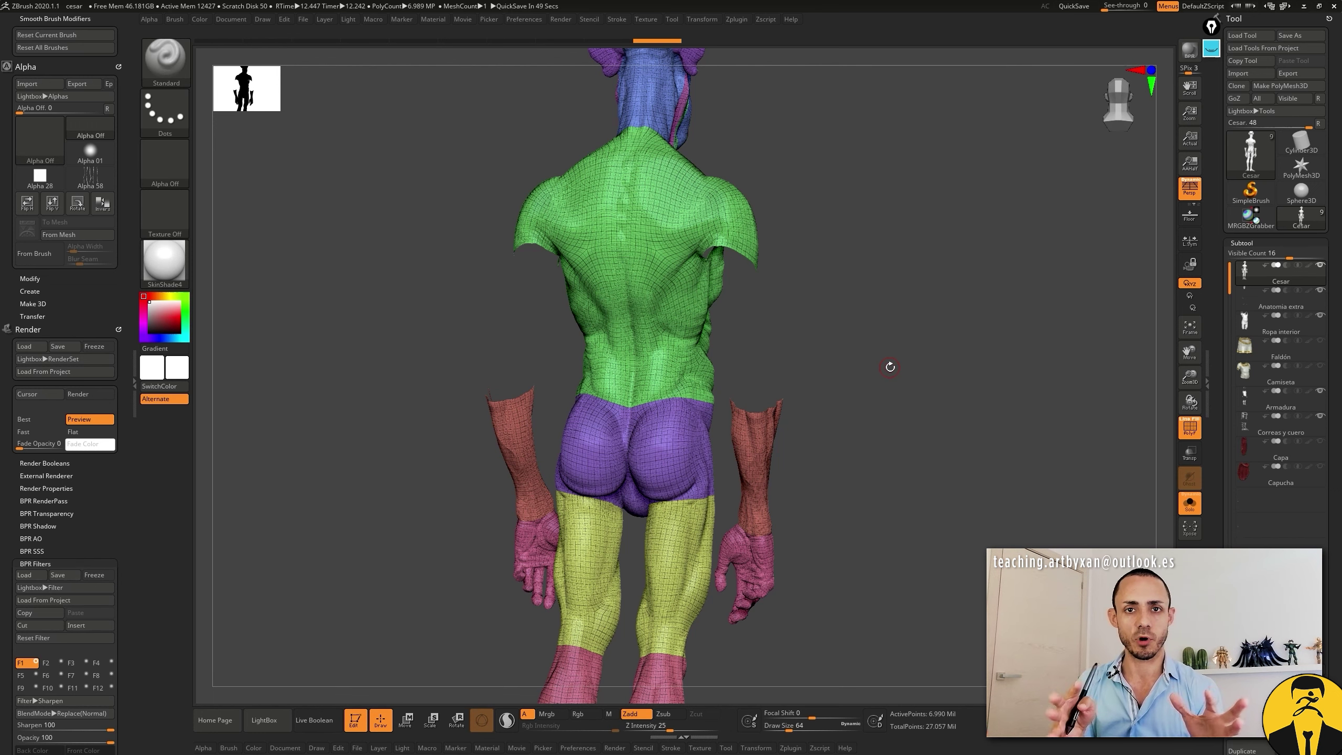
drag(886, 345, 800, 413)
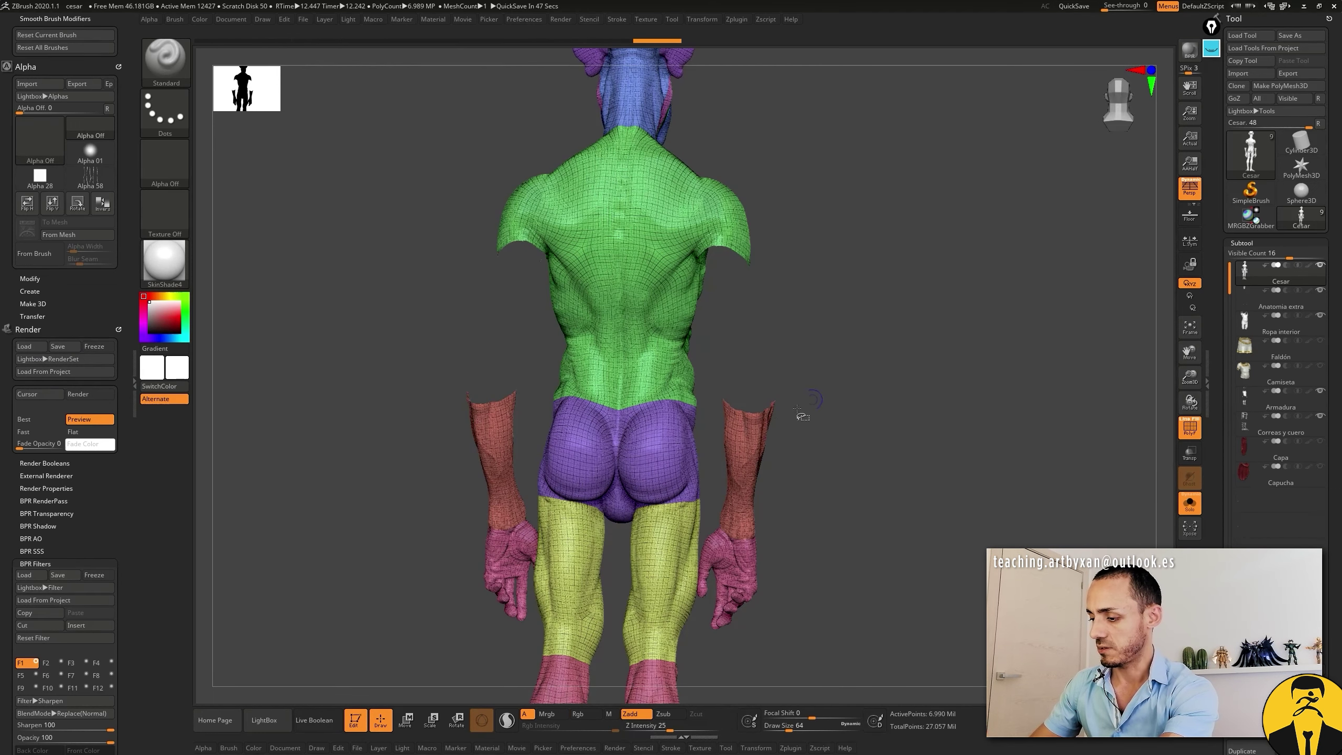
key(ctrl+shift)
ctrl+alt+shift+click(745, 556)
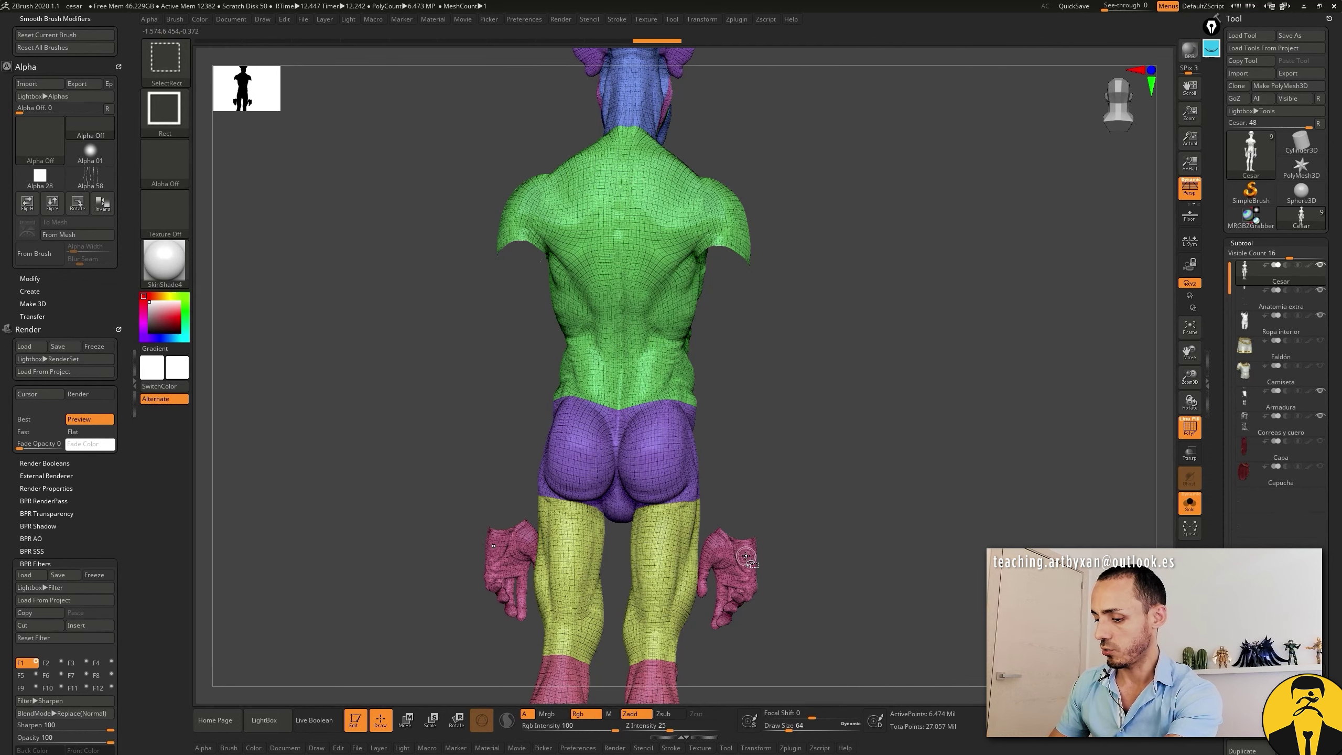
Step: Hide the hands, then unhide the whole figure in plain clay from the front
mouse_move(866, 494)
mouse_down()
mouse_move(839, 494)
mouse_move(770, 402)
mouse_up()
key(ctrl+shift)
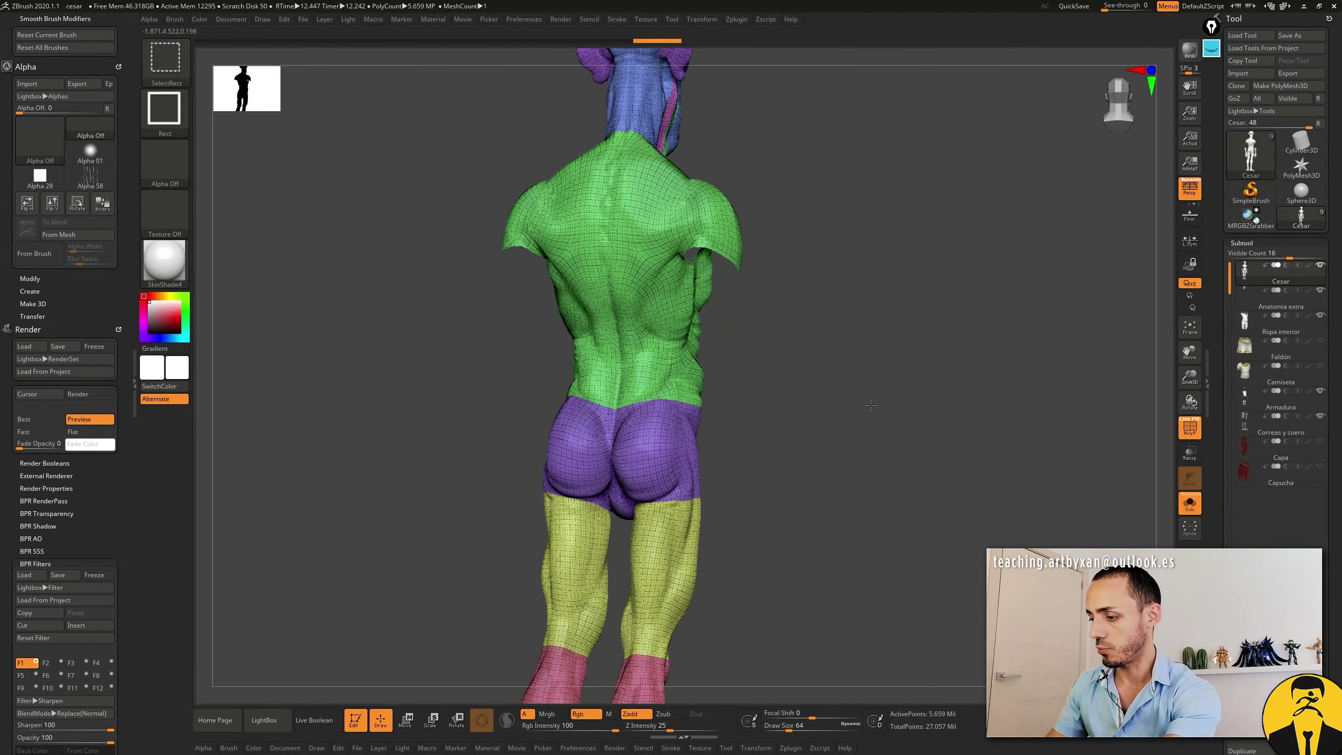
mouse_move(860, 340)
ctrl+shift+mouse_down()
mouse_move(898, 455)
mouse_move(878, 419)
mouse_move(913, 405)
mouse_move(814, 412)
ctrl+shift+mouse_up()
key(shift+f)
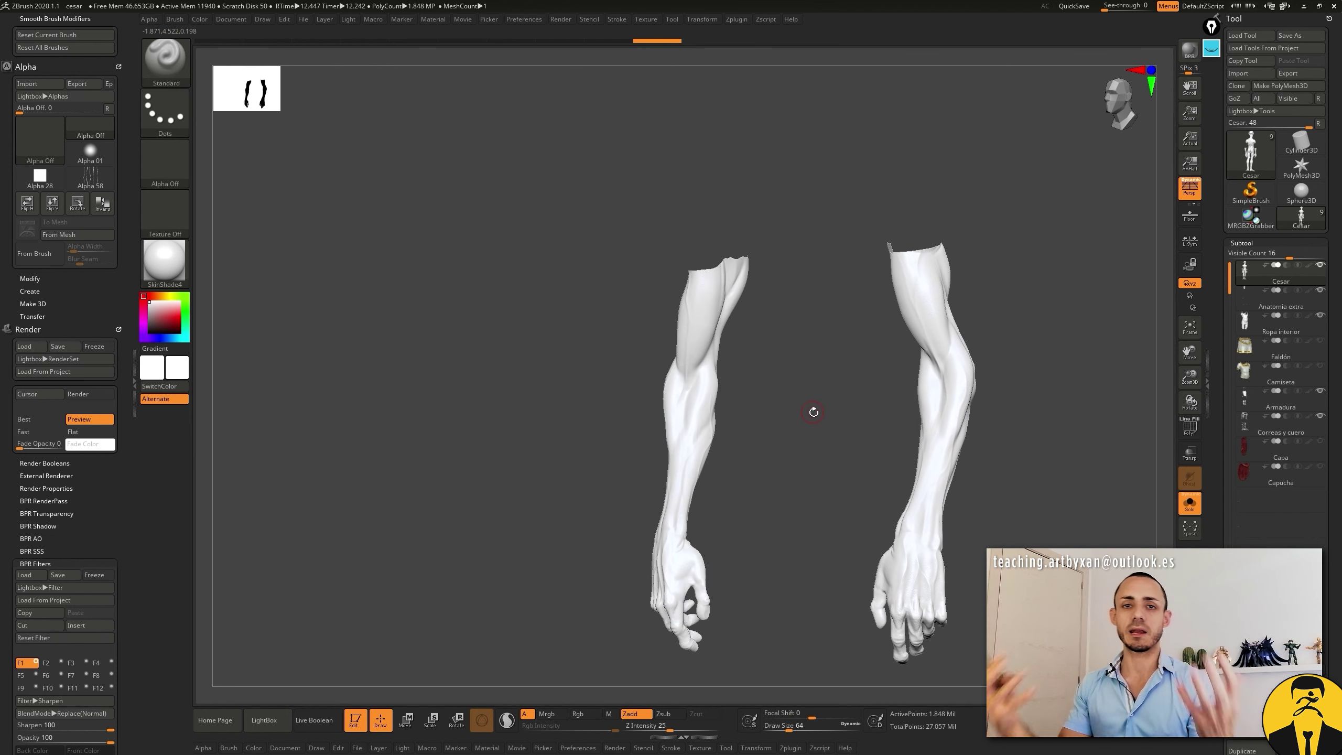
ctrl+shift+click(1026, 297)
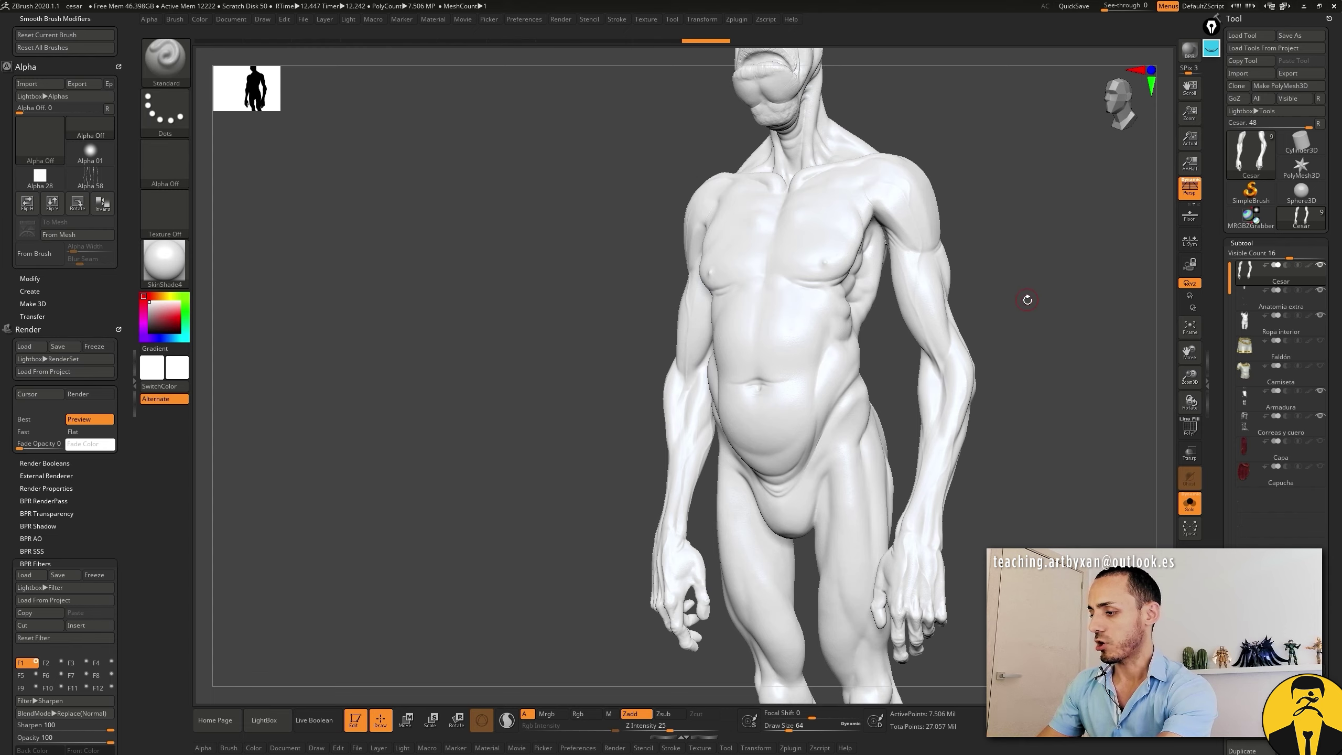
mouse_move(1023, 275)
shift+mouse_down()
mouse_move(989, 323)
mouse_move(878, 285)
shift+mouse_up()
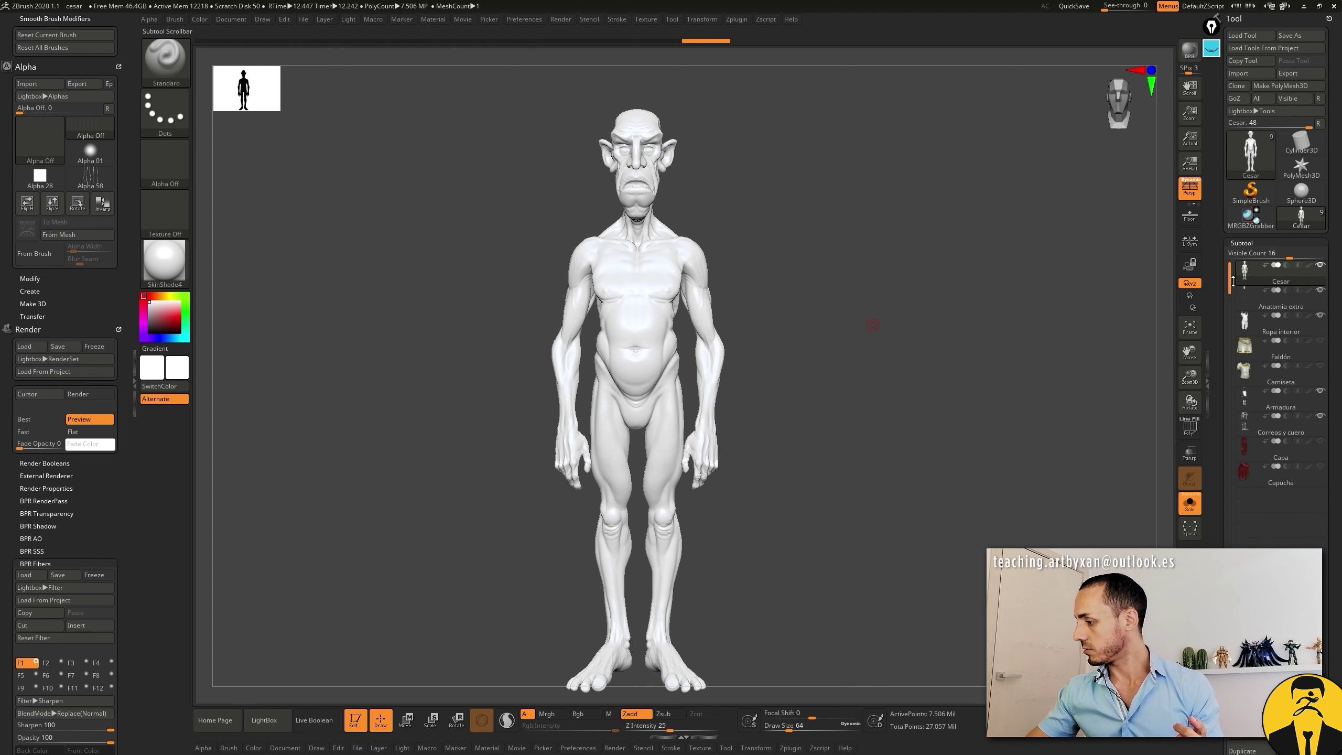
Step: Select the Anatomia extra subtool, toggle PolyF on and off, and frame the teeth from the front
click(1278, 302)
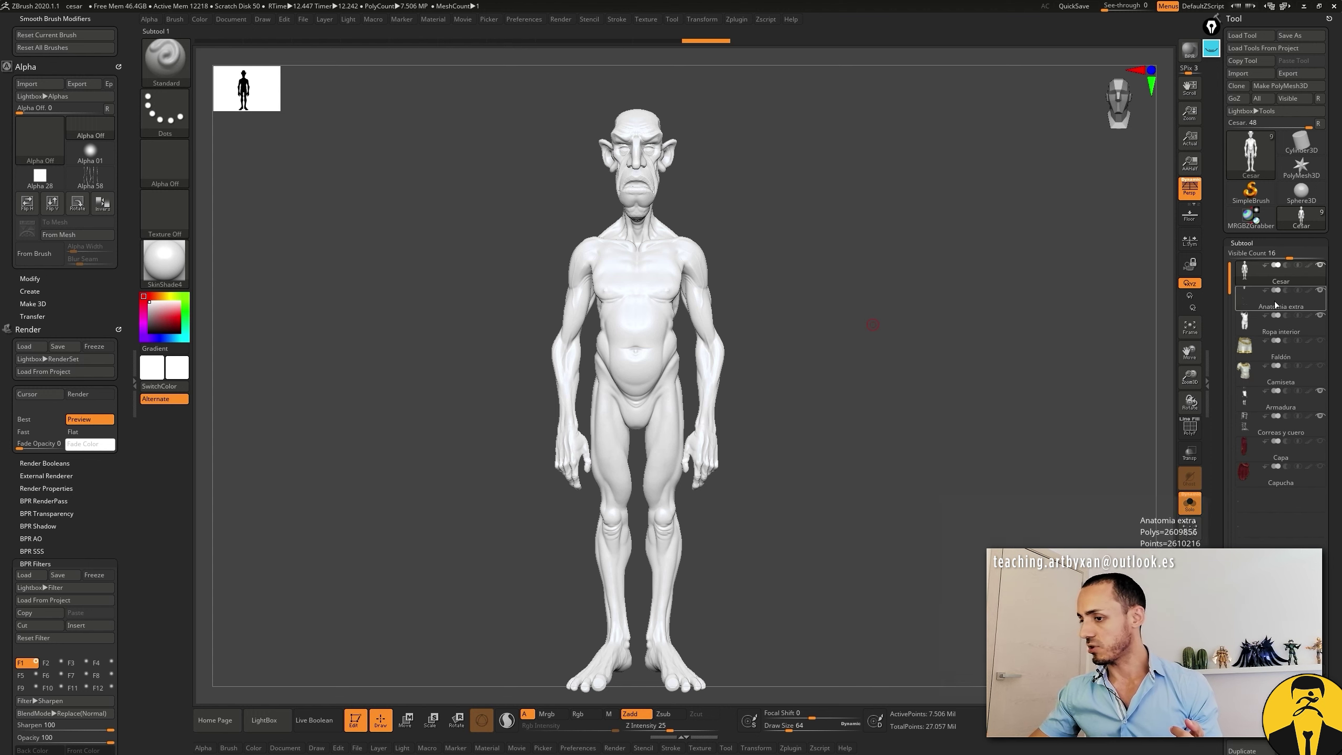
mouse_move(872, 308)
mouse_down()
mouse_move(655, 207)
mouse_move(689, 300)
mouse_move(800, 279)
mouse_move(917, 306)
mouse_up()
key(shift+f)
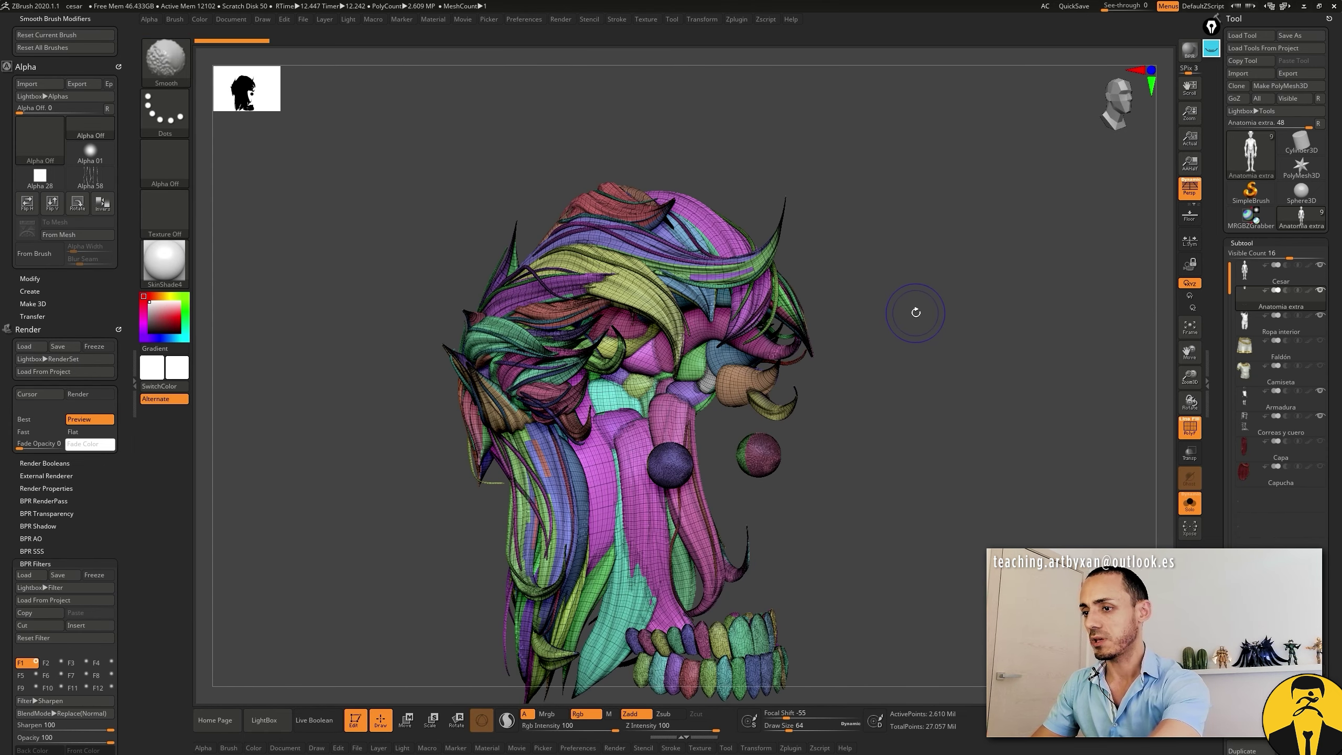
key(shift+f)
mouse_move(909, 323)
mouse_down()
mouse_move(916, 337)
mouse_move(934, 331)
mouse_move(862, 324)
mouse_up()
mouse_move(796, 460)
mouse_down()
mouse_move(671, 464)
mouse_move(653, 423)
mouse_up()
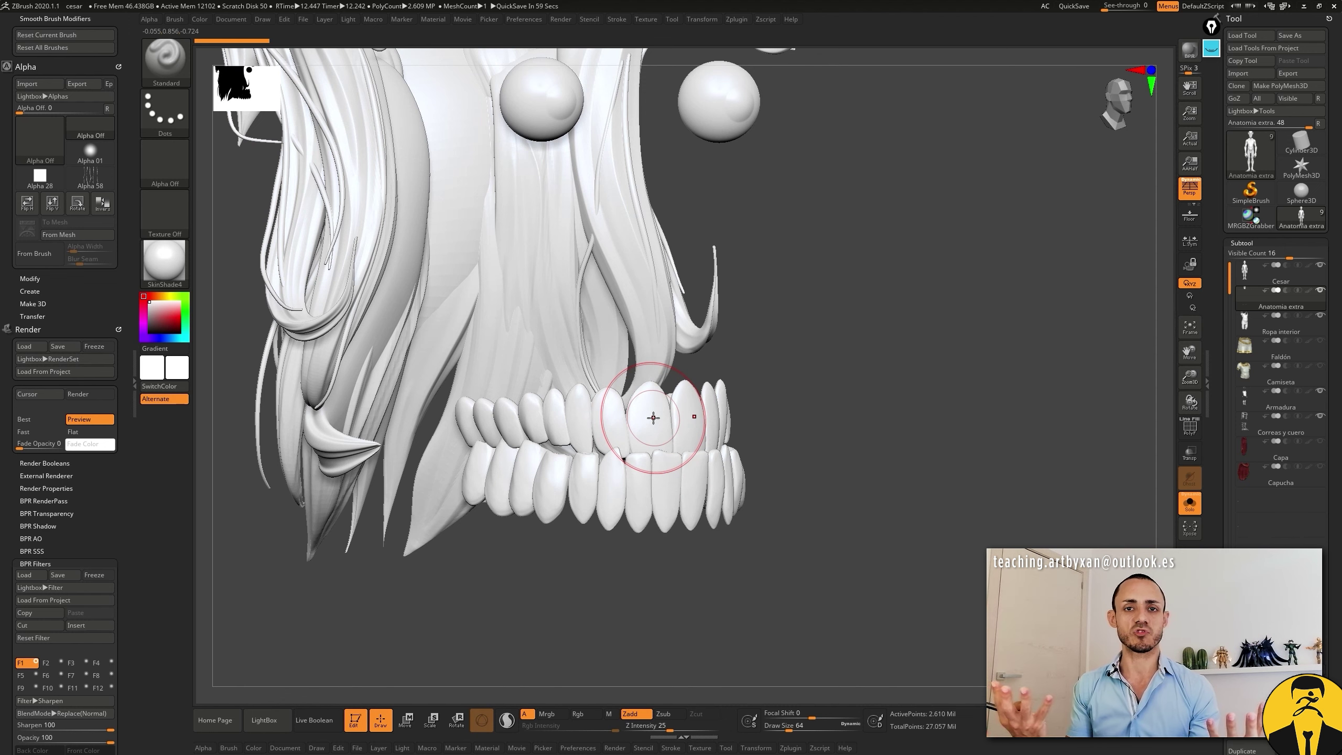
drag(782, 359, 670, 443)
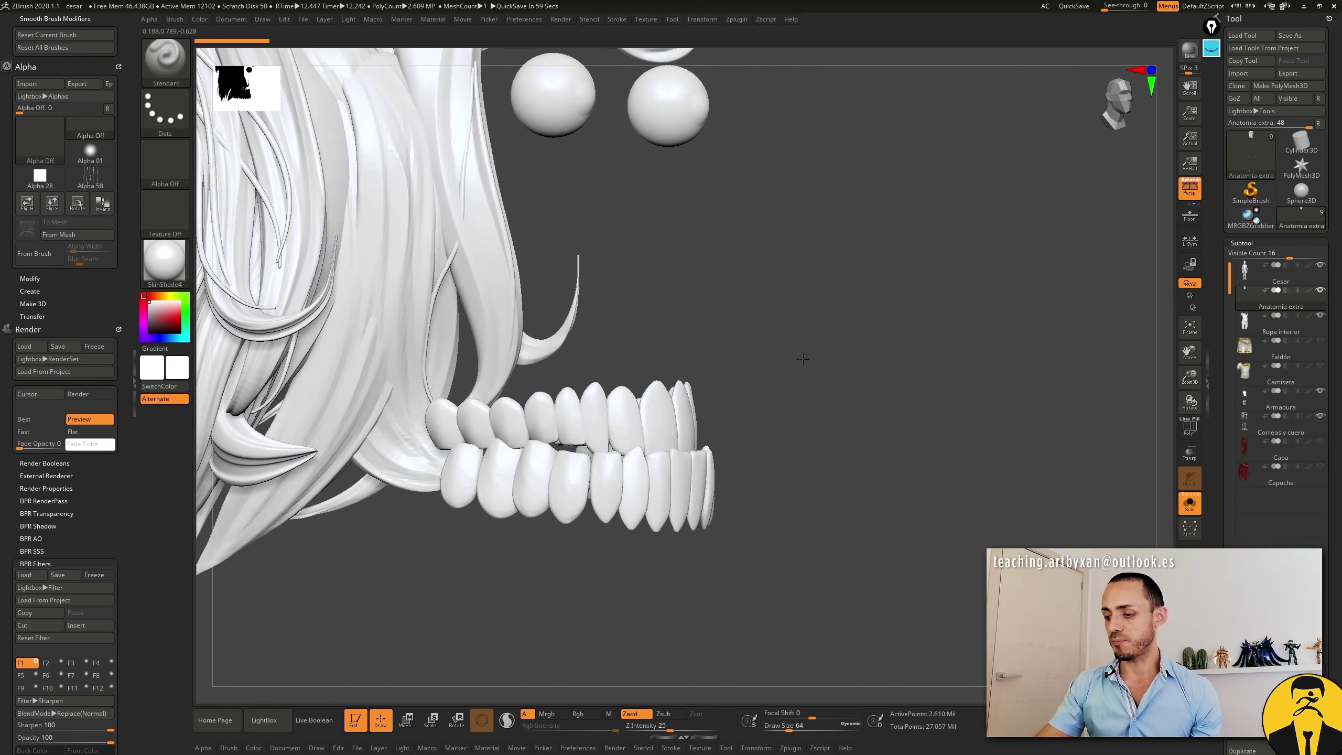
drag(753, 397, 647, 428)
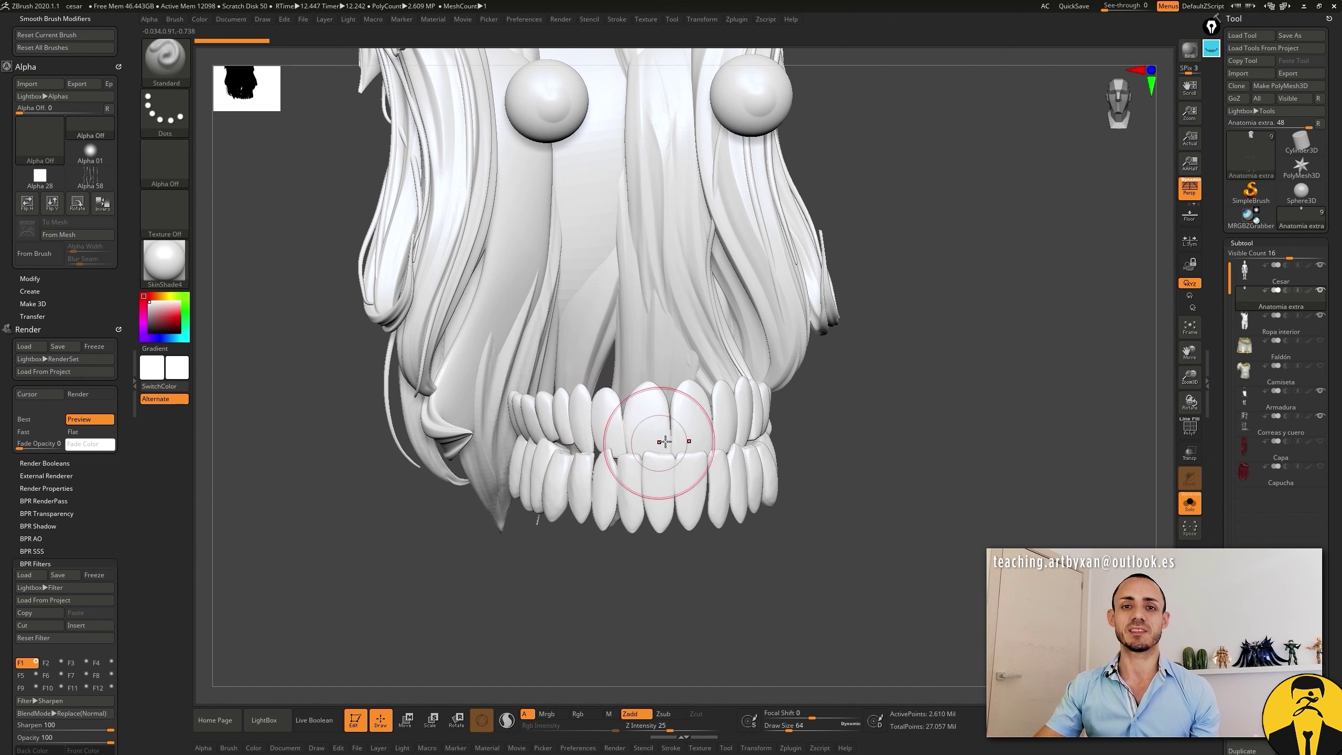
Step: Apply the grey StartupMaterial to the model
click(164, 261)
click(300, 244)
mouse_move(934, 350)
mouse_down()
mouse_move(923, 330)
mouse_move(907, 337)
mouse_move(906, 363)
mouse_move(754, 408)
mouse_up()
Step: Switch to the ClayBuildup brush (B, C) and try it on an upper front tooth
key(space)
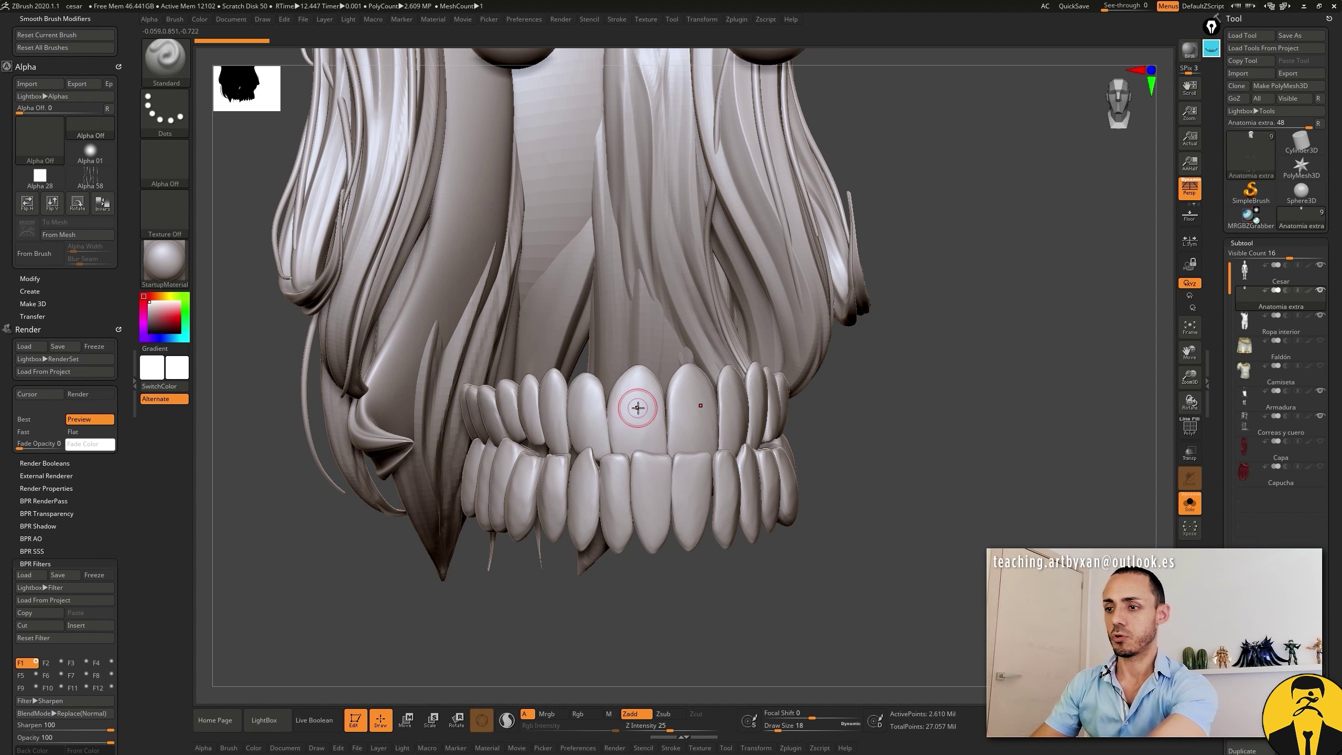
key(b)
key(c)
key(b)
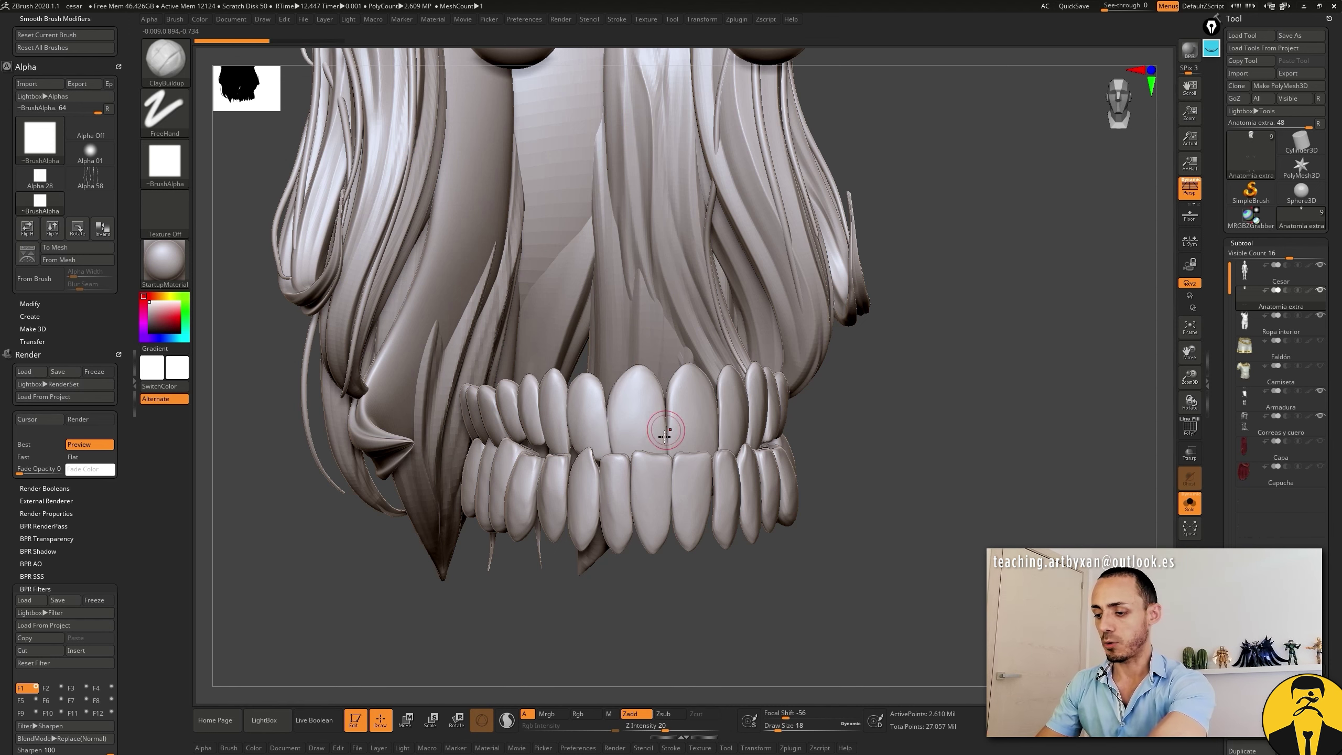
drag(682, 587, 683, 606)
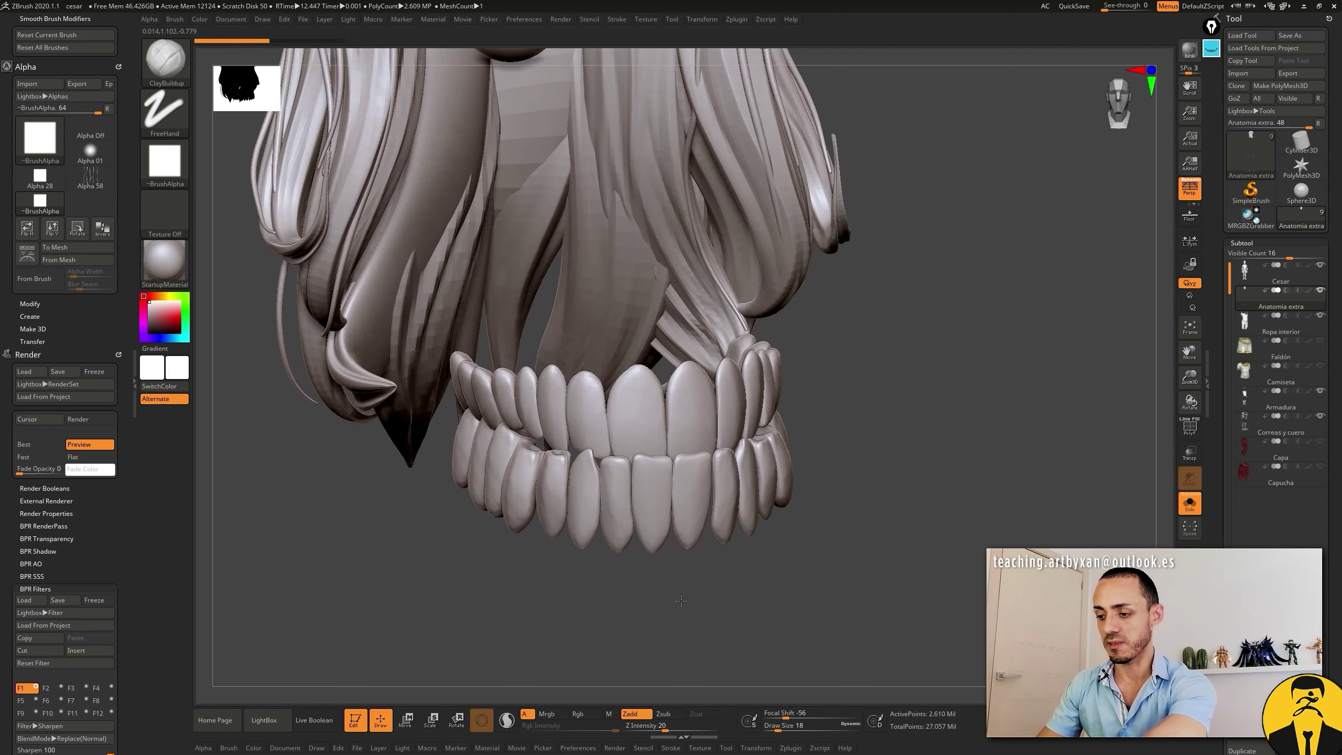
ctrl+click(167, 59)
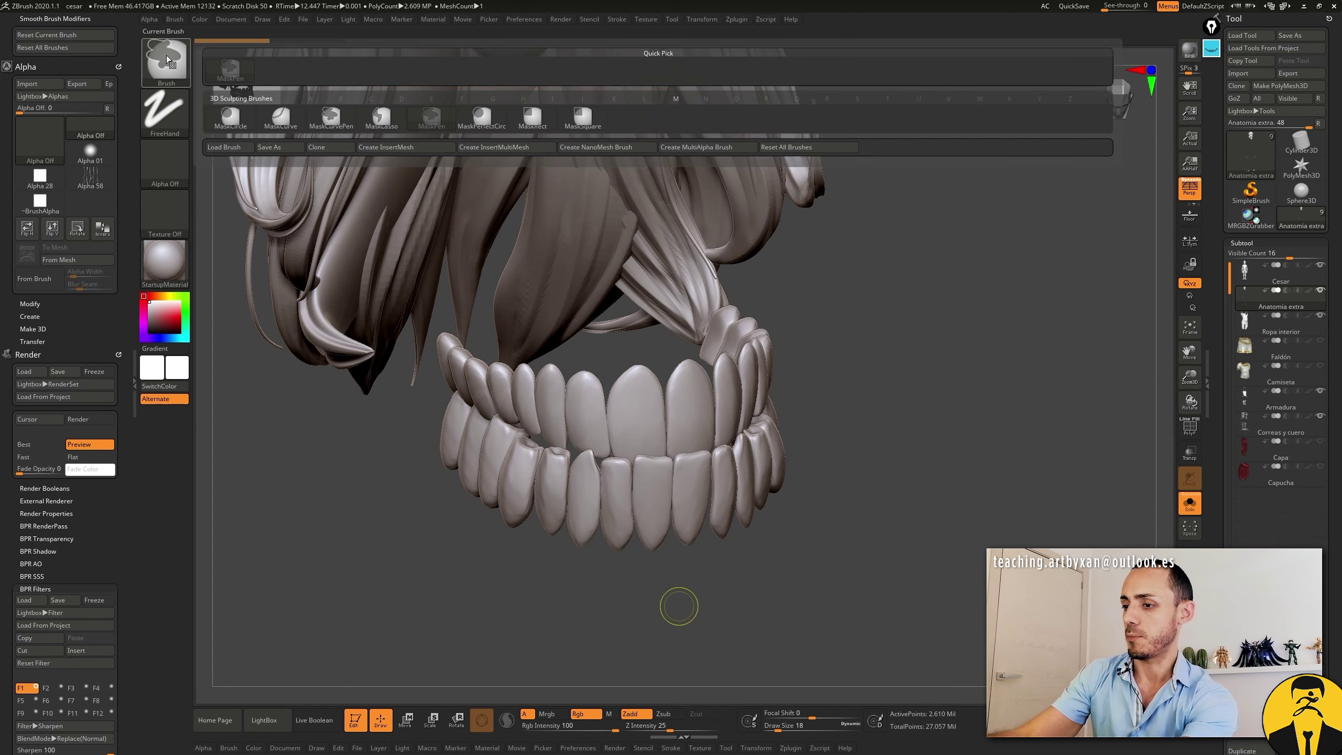
Step: Lasso-mask the side teeth with MaskLasso, clear the mask, and open the full Brush palette
click(381, 118)
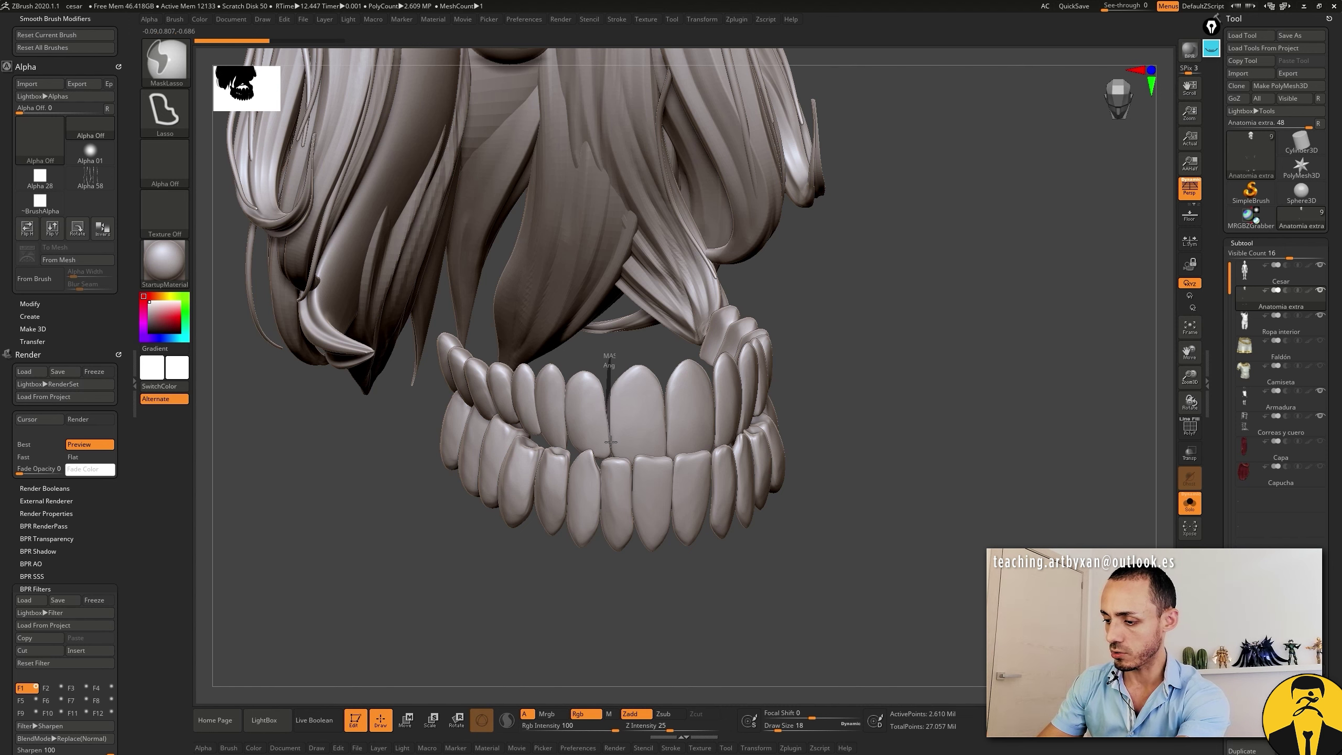
ctrl+drag(613, 459, 613, 338)
drag(879, 329, 881, 320)
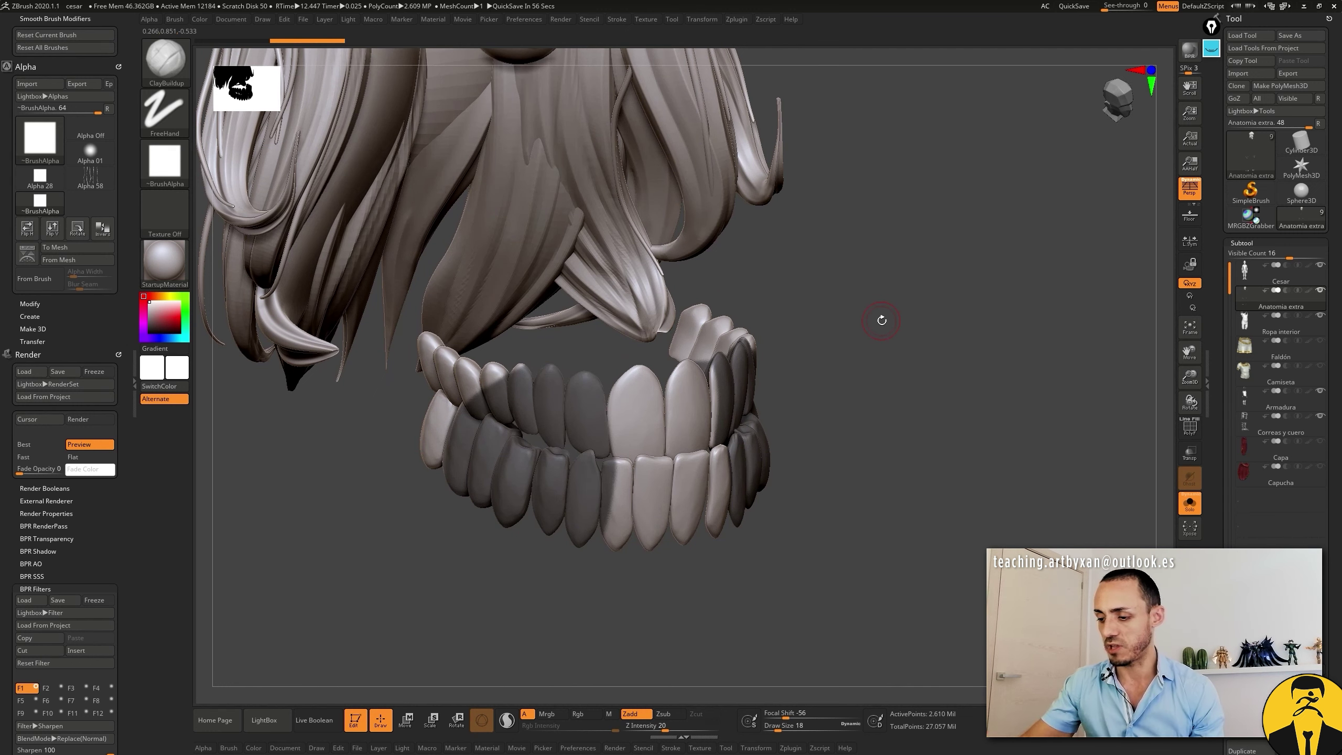
drag(868, 276, 625, 444)
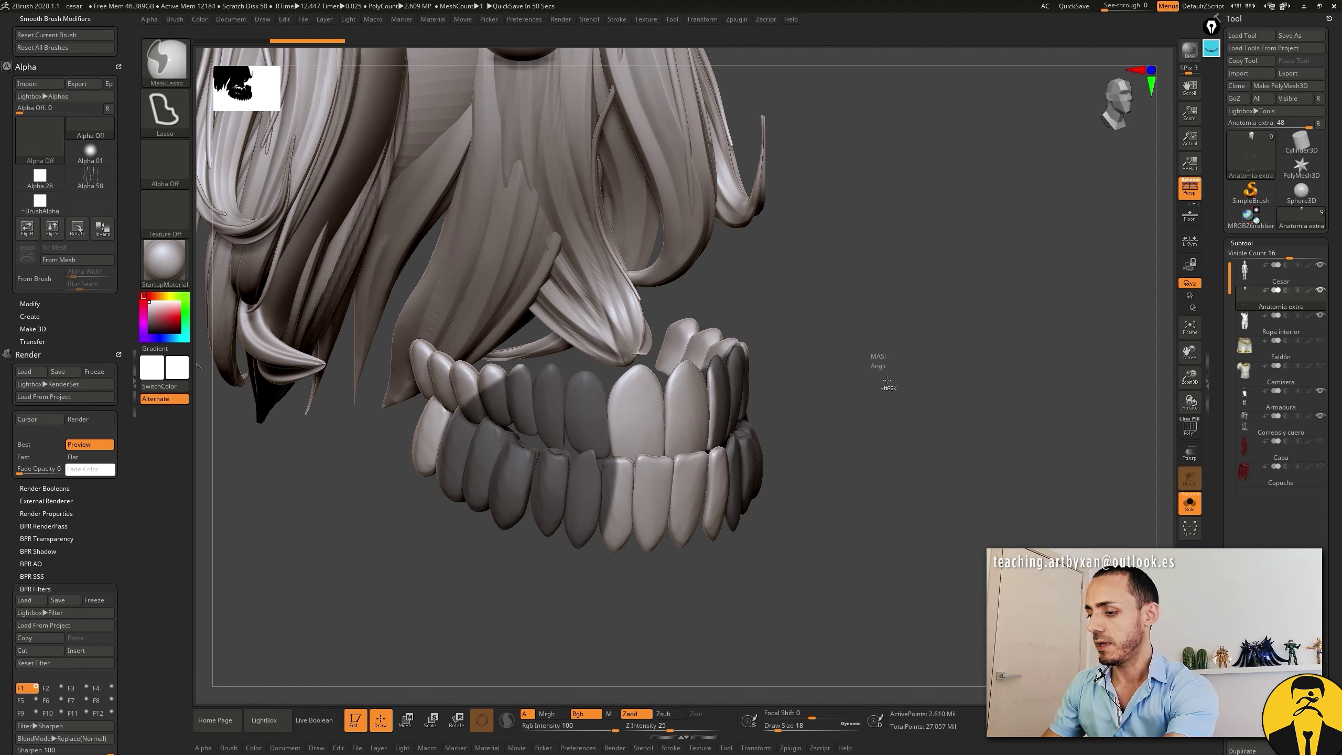
mouse_move(887, 365)
mouse_down()
mouse_move(874, 360)
mouse_move(865, 398)
mouse_up()
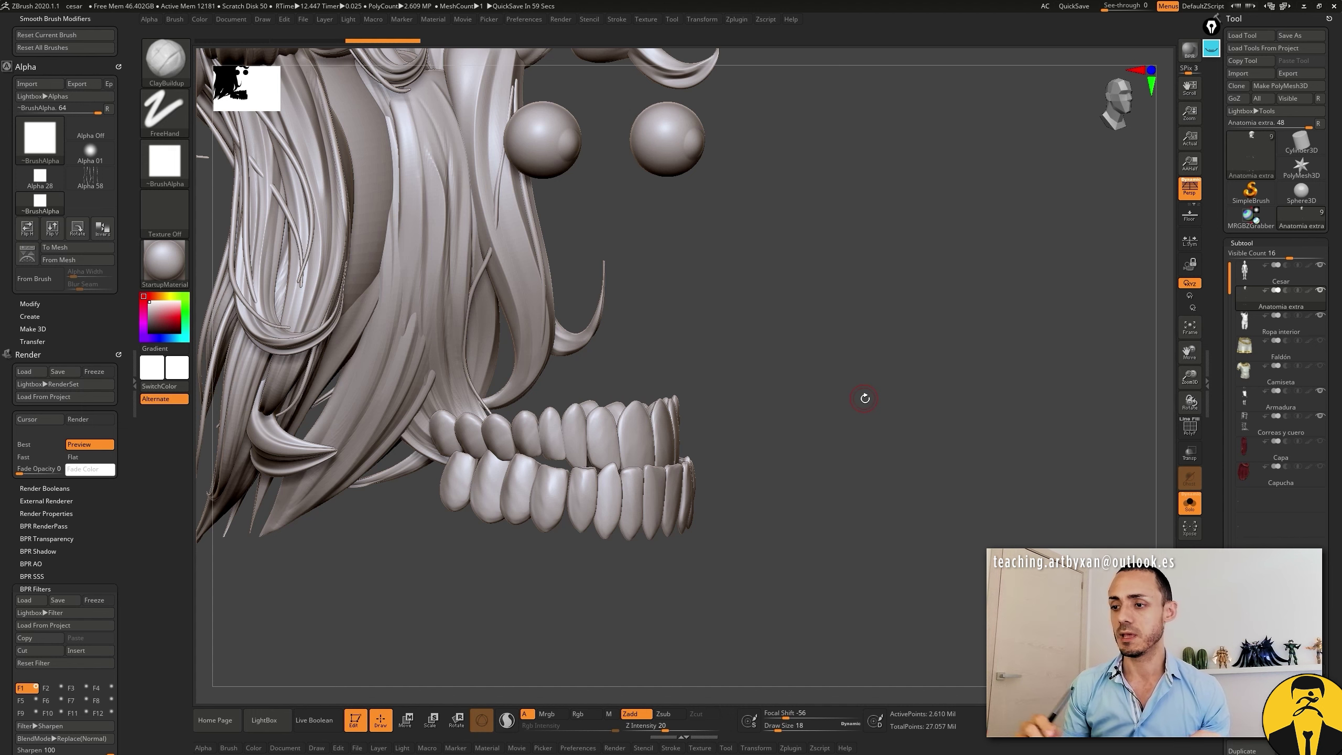
click(155, 60)
click(164, 84)
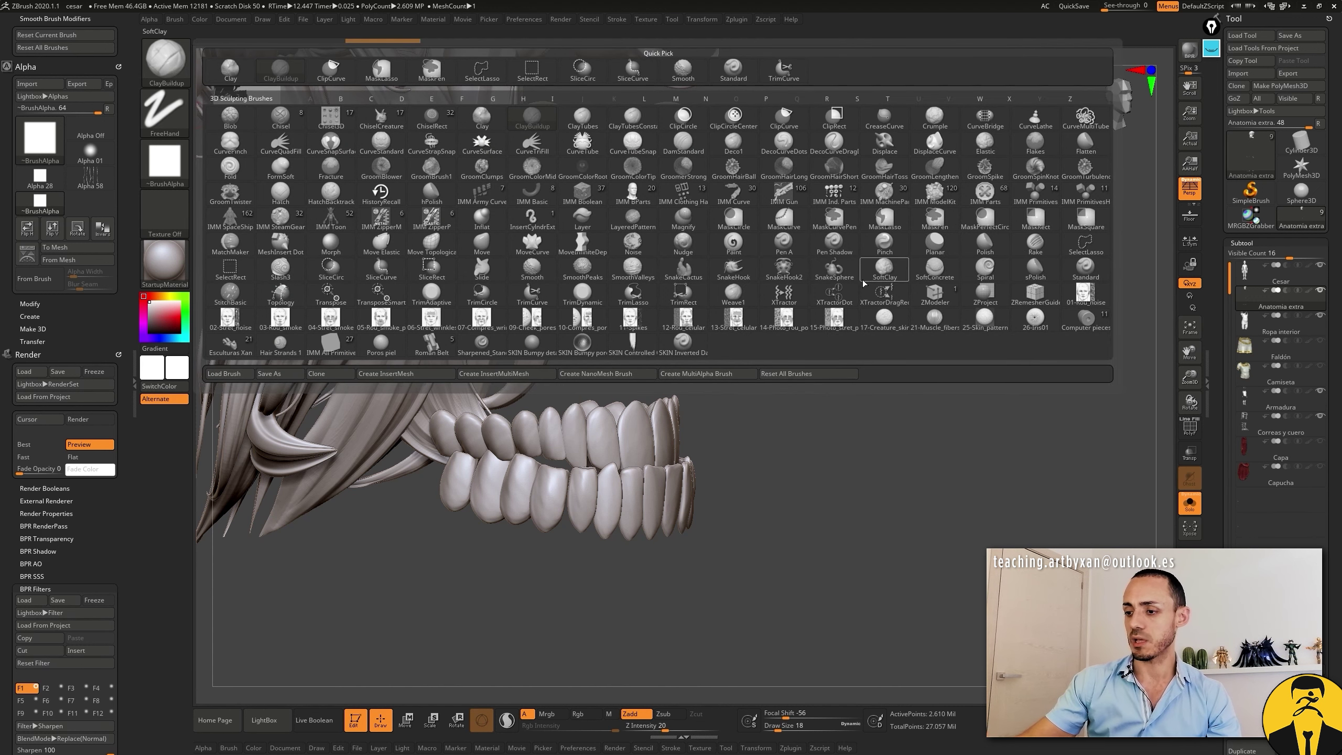
Step: Choose the Move Topological brush at Draw Size 83 and orbit to a front view of the teeth
click(433, 249)
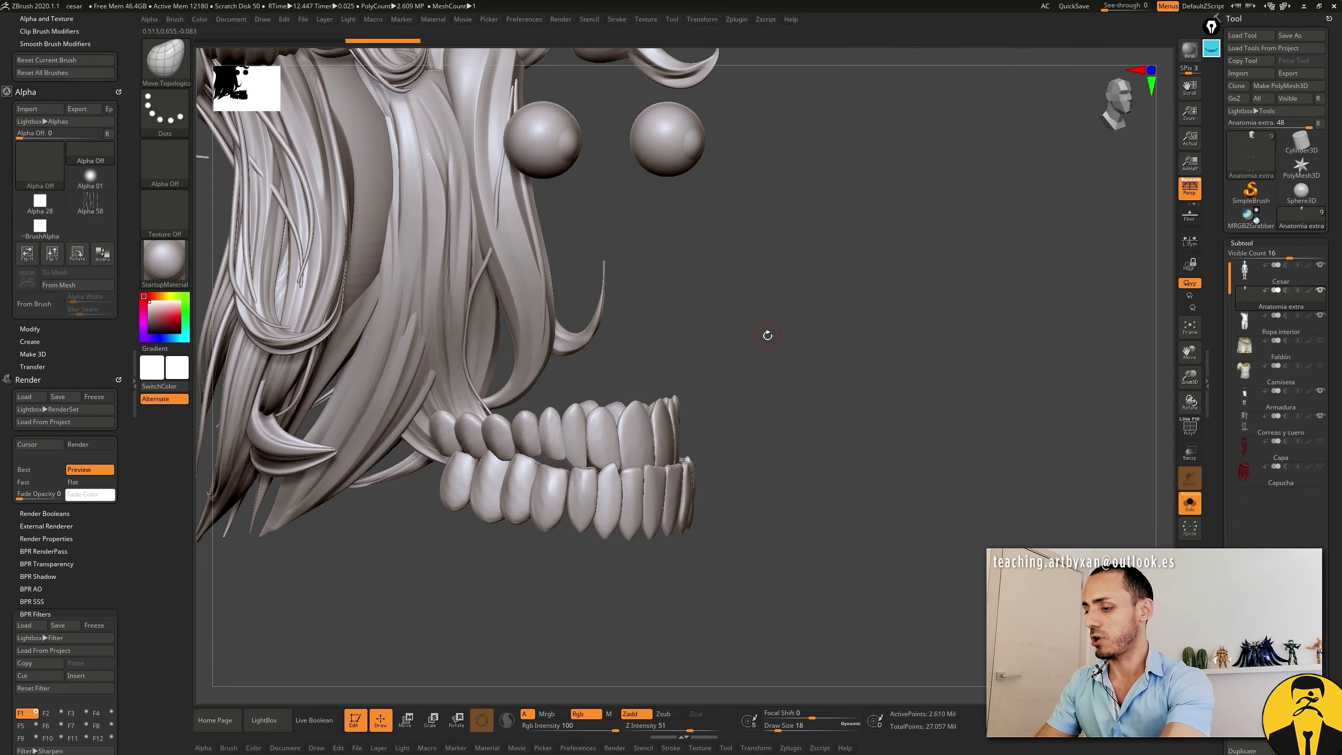
key(space)
drag(780, 335, 775, 335)
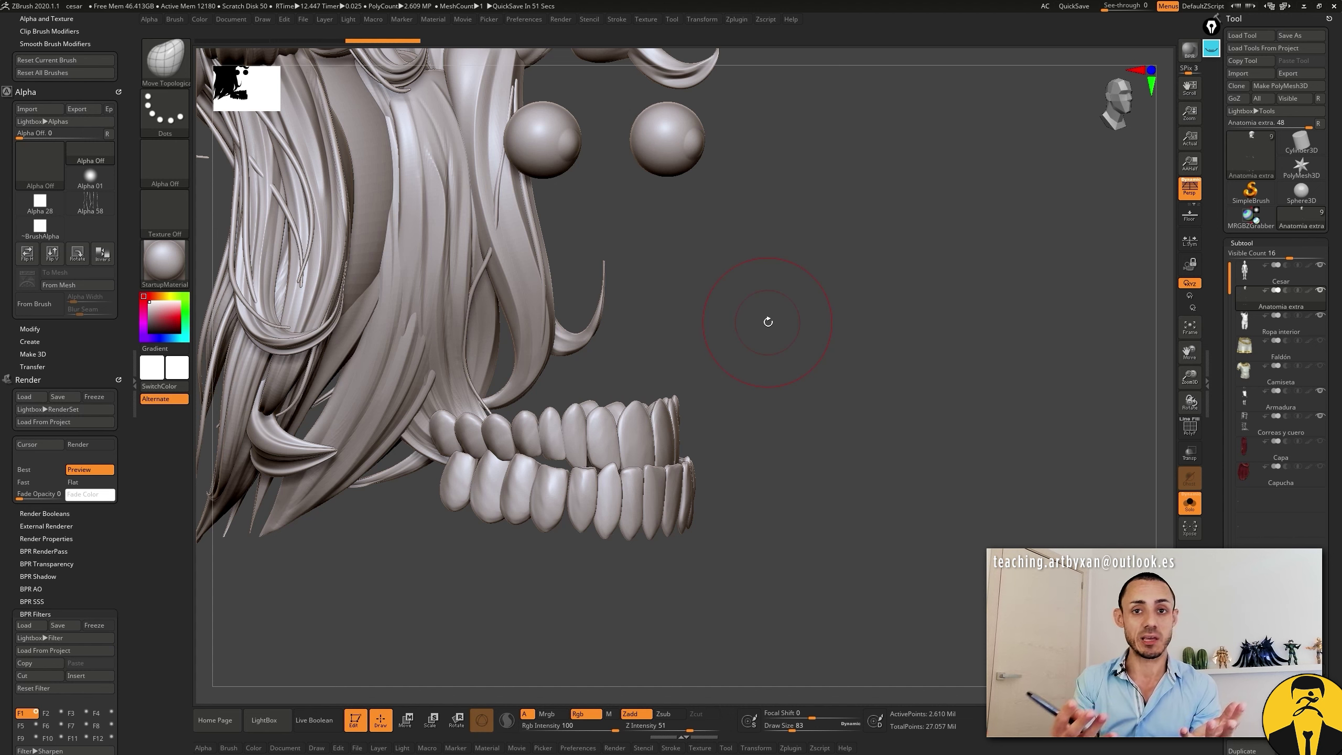
drag(767, 321, 802, 326)
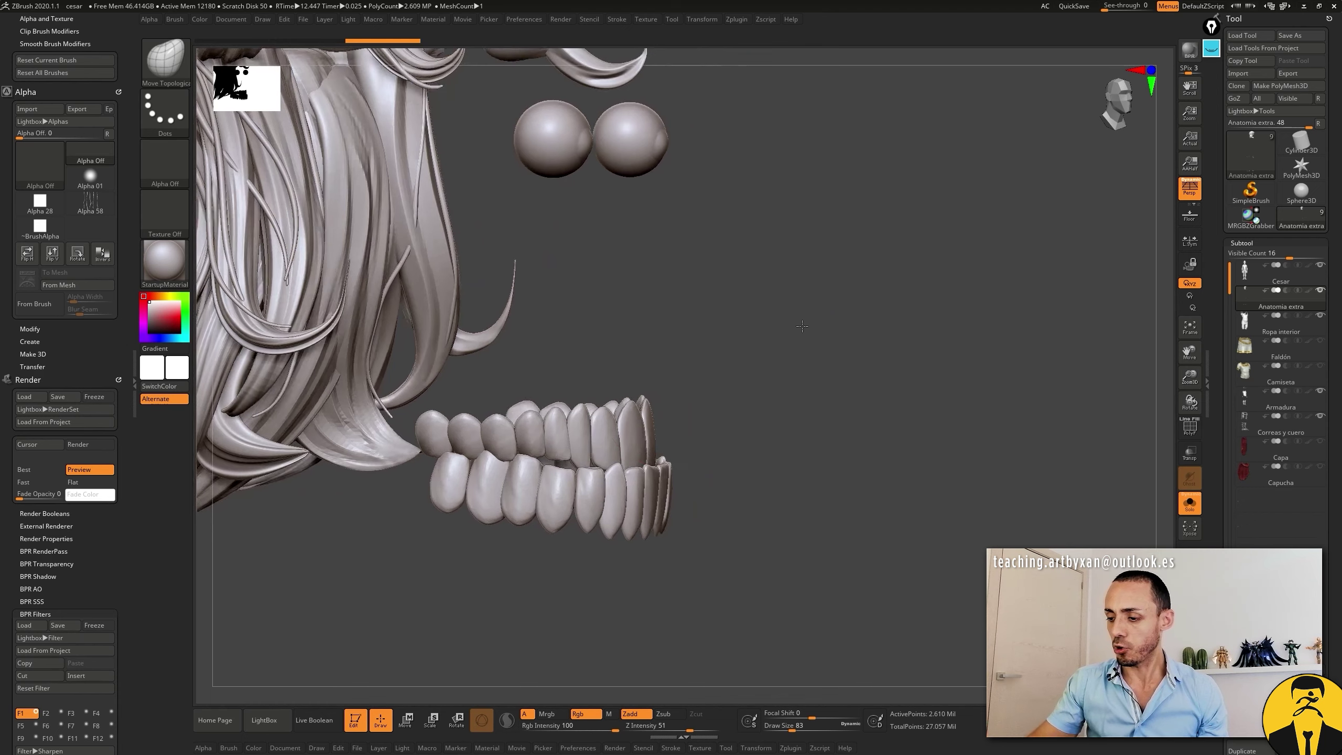
drag(725, 344, 639, 423)
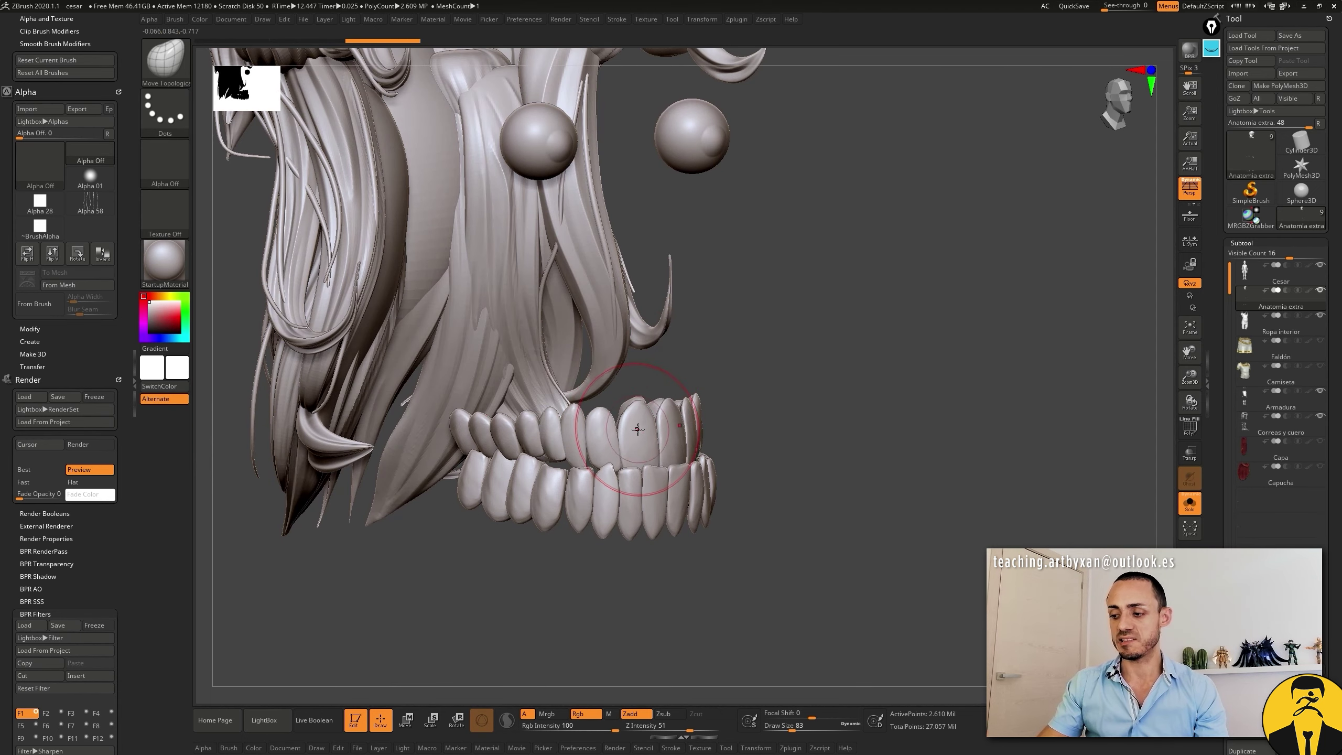
mouse_move(630, 416)
mouse_down()
mouse_move(662, 359)
mouse_move(644, 390)
mouse_move(734, 388)
mouse_up()
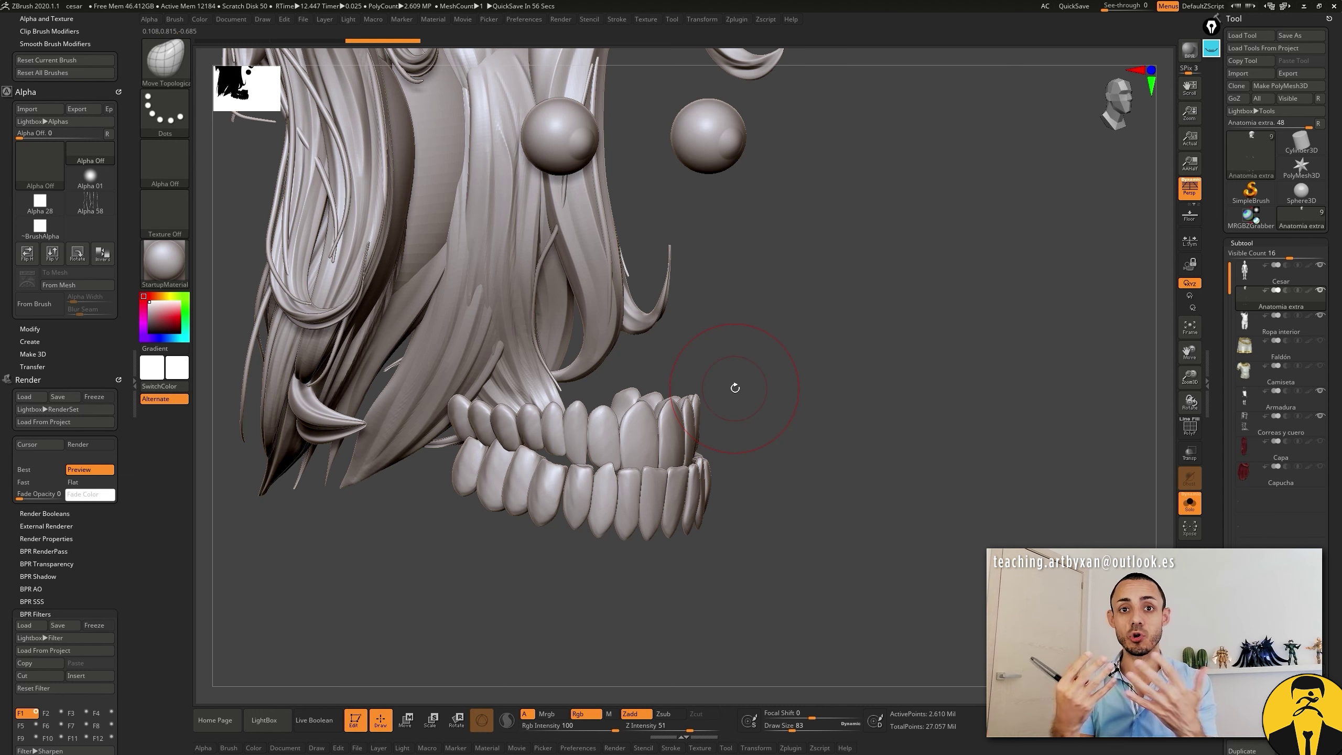
drag(868, 310, 660, 323)
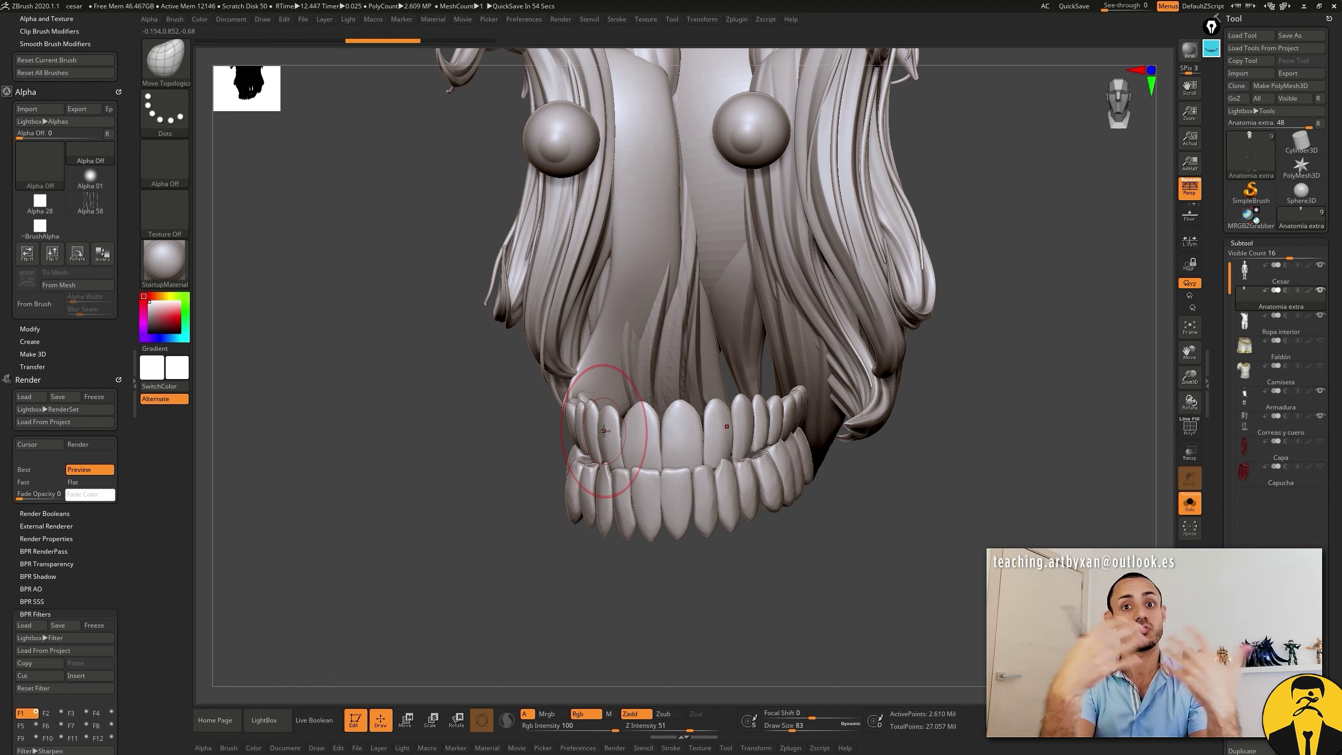
mouse_move(1003, 308)
mouse_down()
mouse_move(1022, 311)
mouse_move(802, 384)
mouse_up()
Step: Reshape the teeth symmetrically at size 149, undo the incisor pull, and show polygroups
key(space)
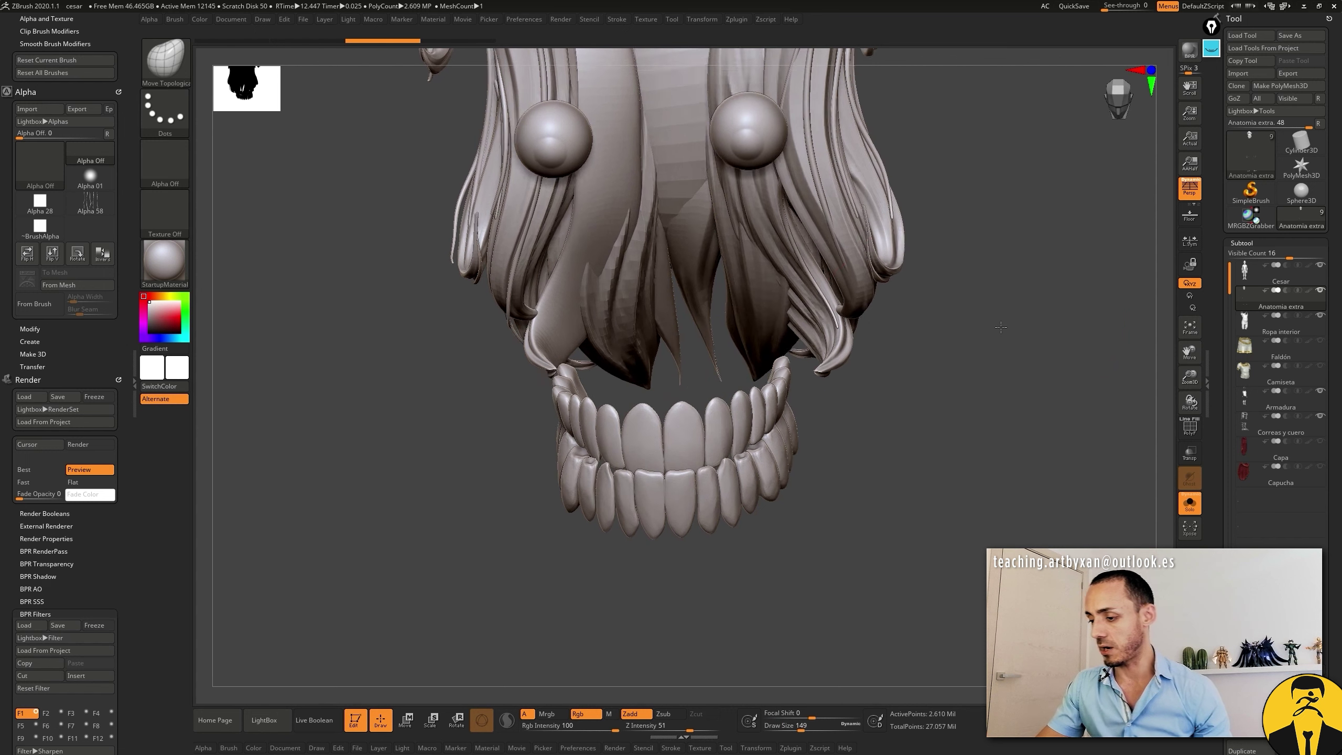
mouse_move(756, 415)
mouse_down()
mouse_move(774, 401)
mouse_move(764, 424)
mouse_move(724, 444)
mouse_up()
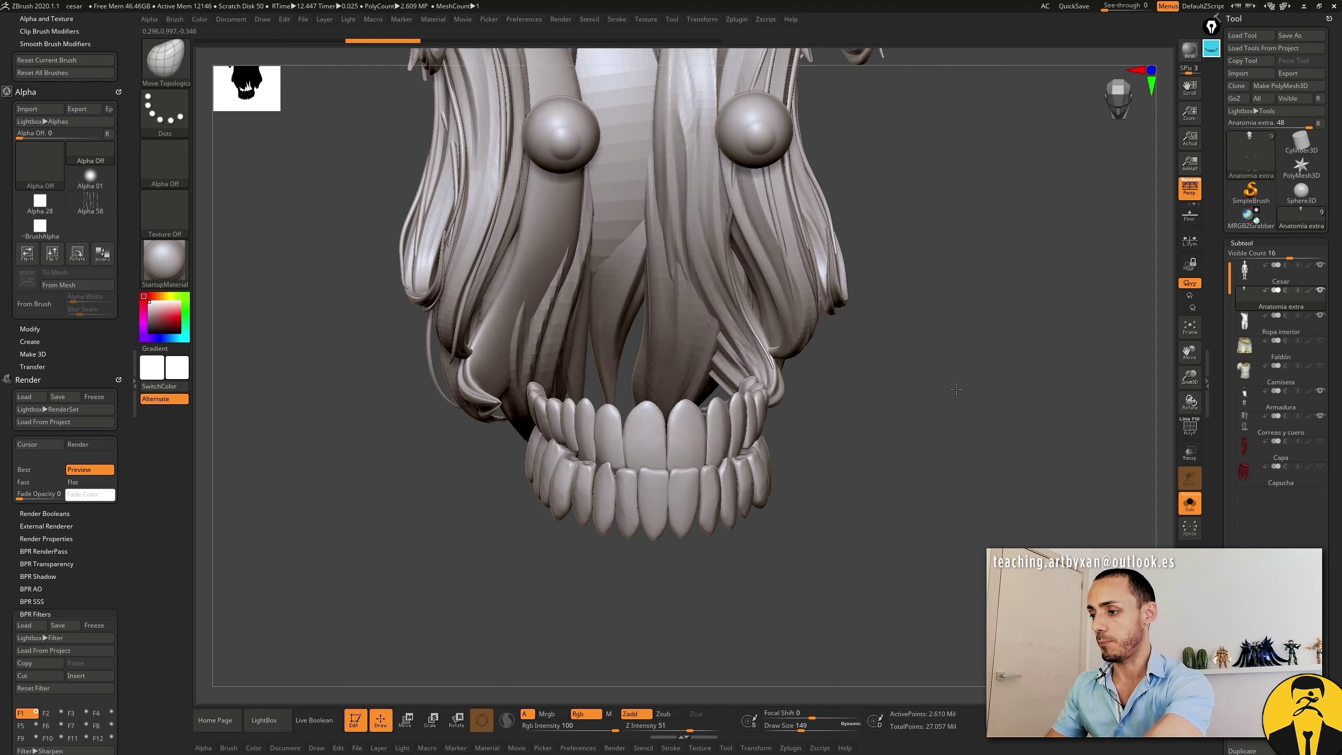
mouse_move(956, 389)
mouse_down()
mouse_move(926, 449)
mouse_move(935, 363)
mouse_move(931, 396)
mouse_move(831, 269)
mouse_up()
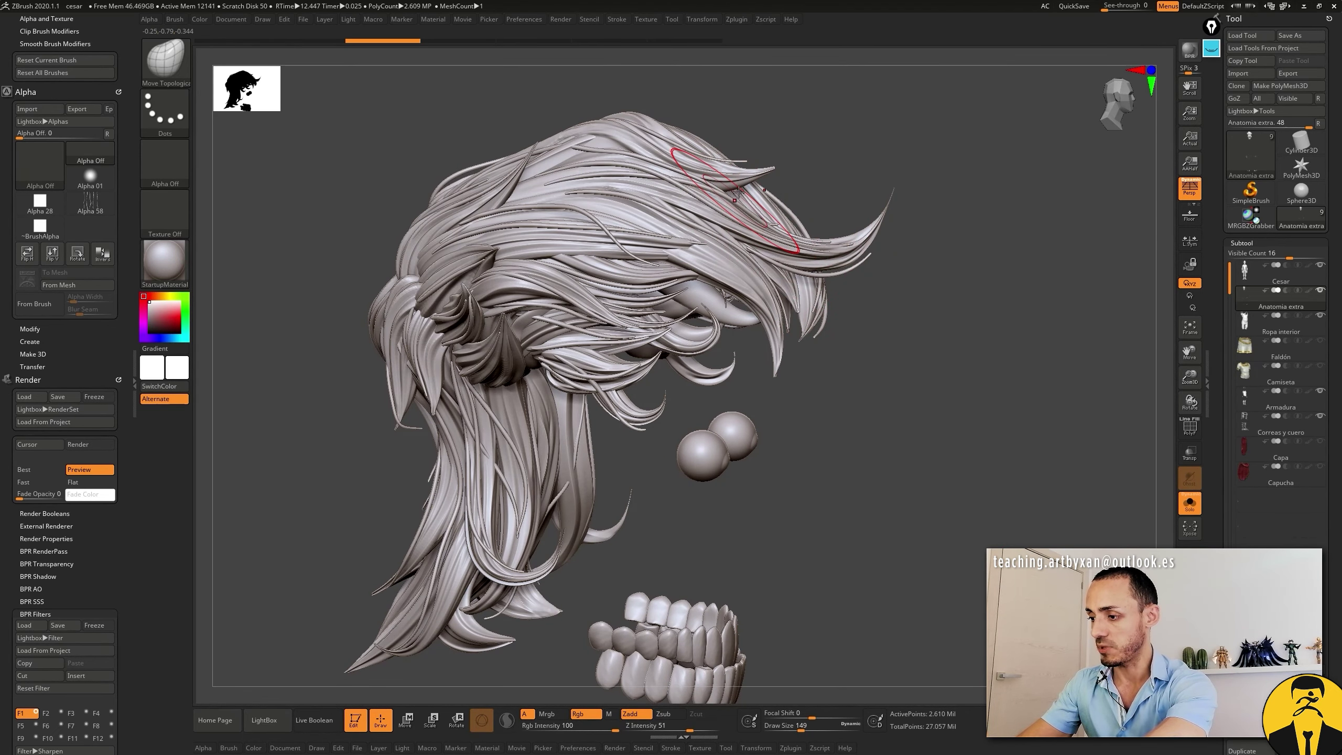
mouse_move(943, 303)
mouse_down()
mouse_move(961, 355)
mouse_move(946, 339)
mouse_move(952, 375)
mouse_move(922, 338)
mouse_move(881, 429)
mouse_move(899, 495)
mouse_move(868, 374)
mouse_move(877, 400)
mouse_move(787, 233)
mouse_move(692, 399)
mouse_up()
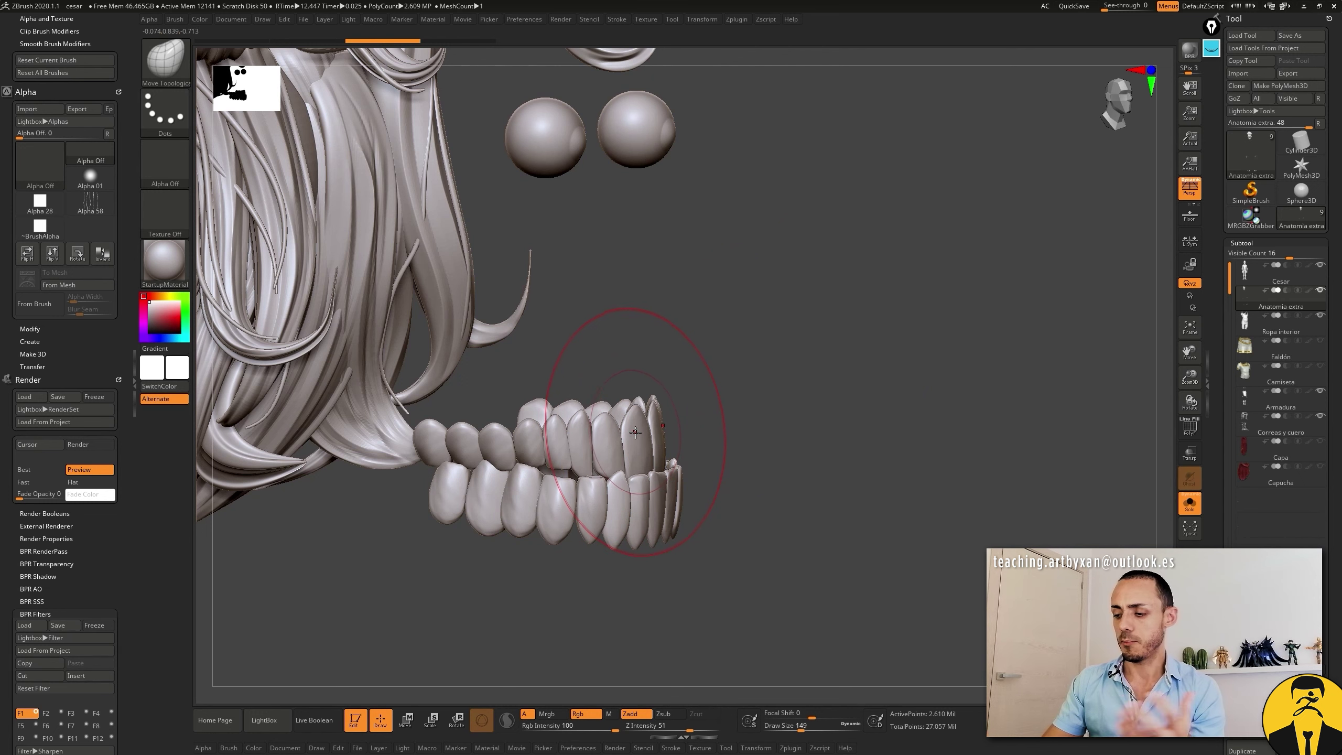
drag(637, 433, 740, 419)
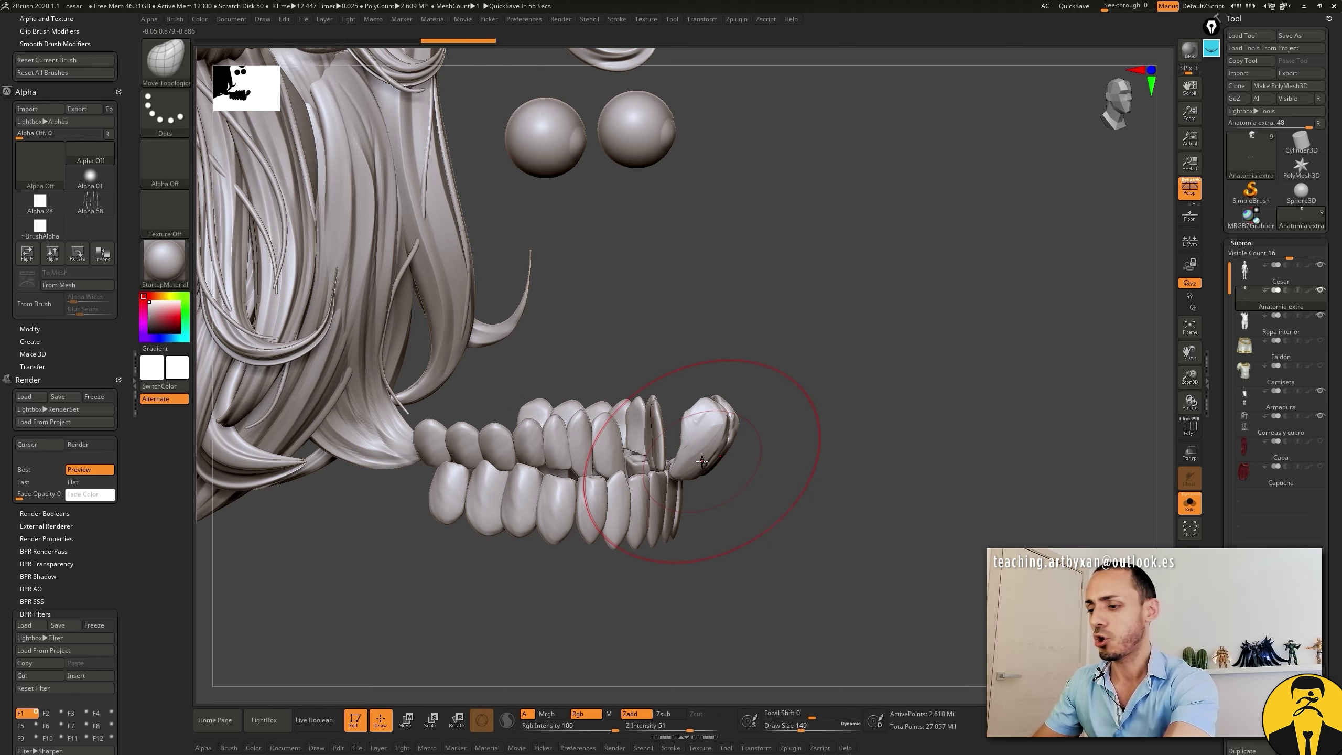
key(ctrl+z)
key(shift+f)
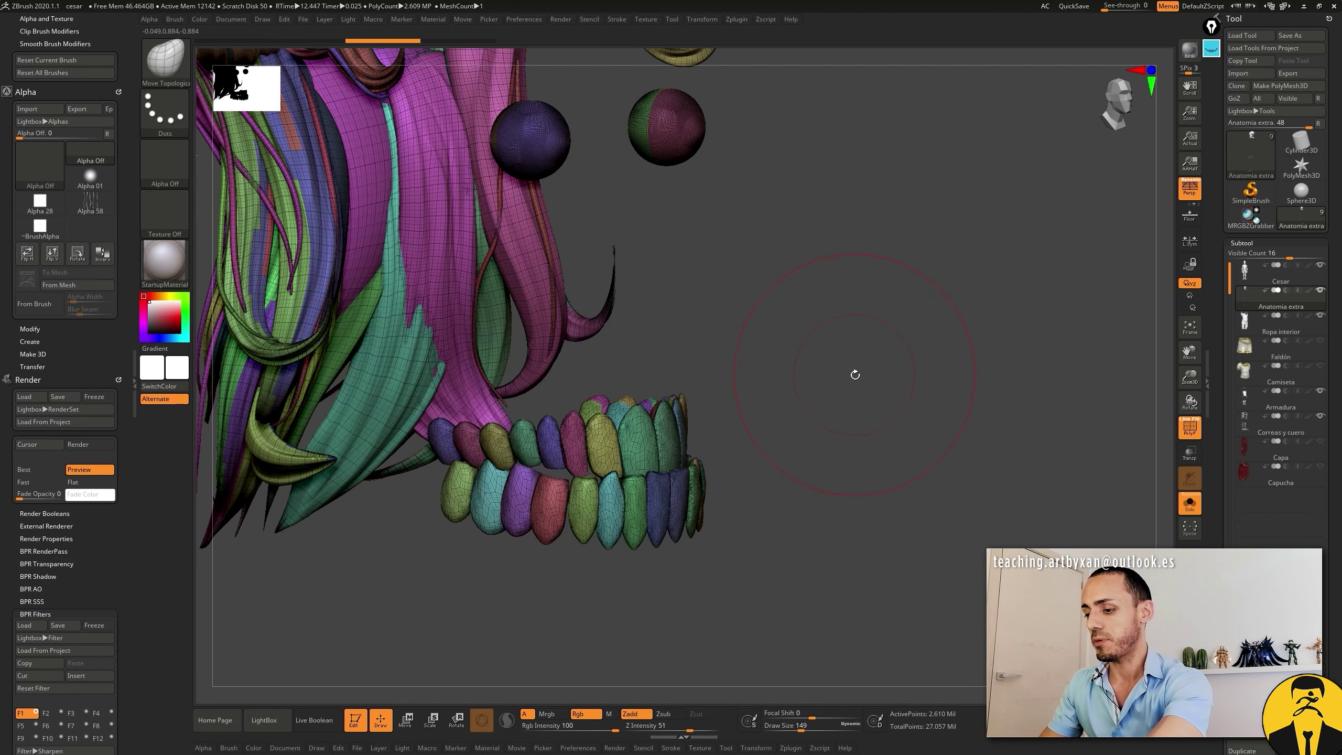
Step: Turn off PolyF wireframe lines so each tooth shows a solid polygroup colour from the front
mouse_move(853, 375)
mouse_down()
mouse_move(857, 348)
mouse_move(861, 385)
mouse_move(857, 368)
mouse_up()
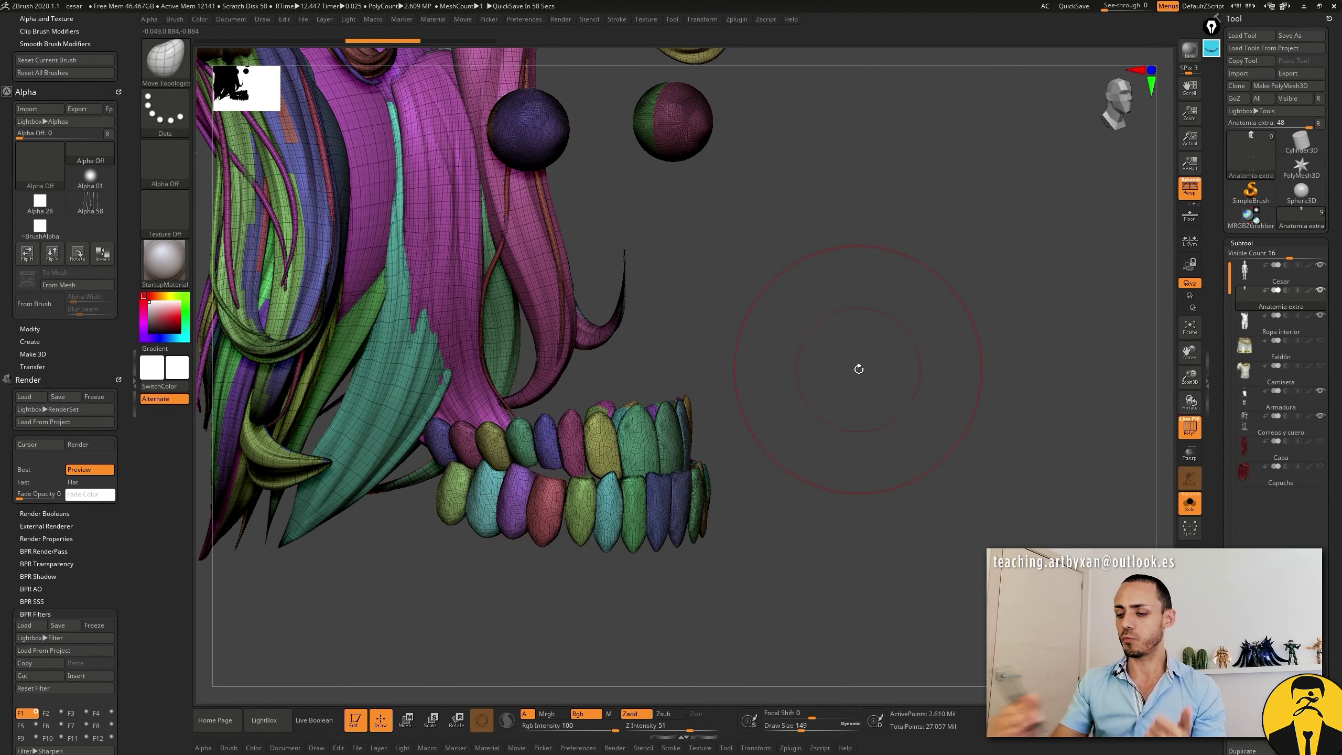
click(1185, 425)
mouse_move(817, 383)
mouse_down()
mouse_move(861, 379)
mouse_move(850, 394)
mouse_up()
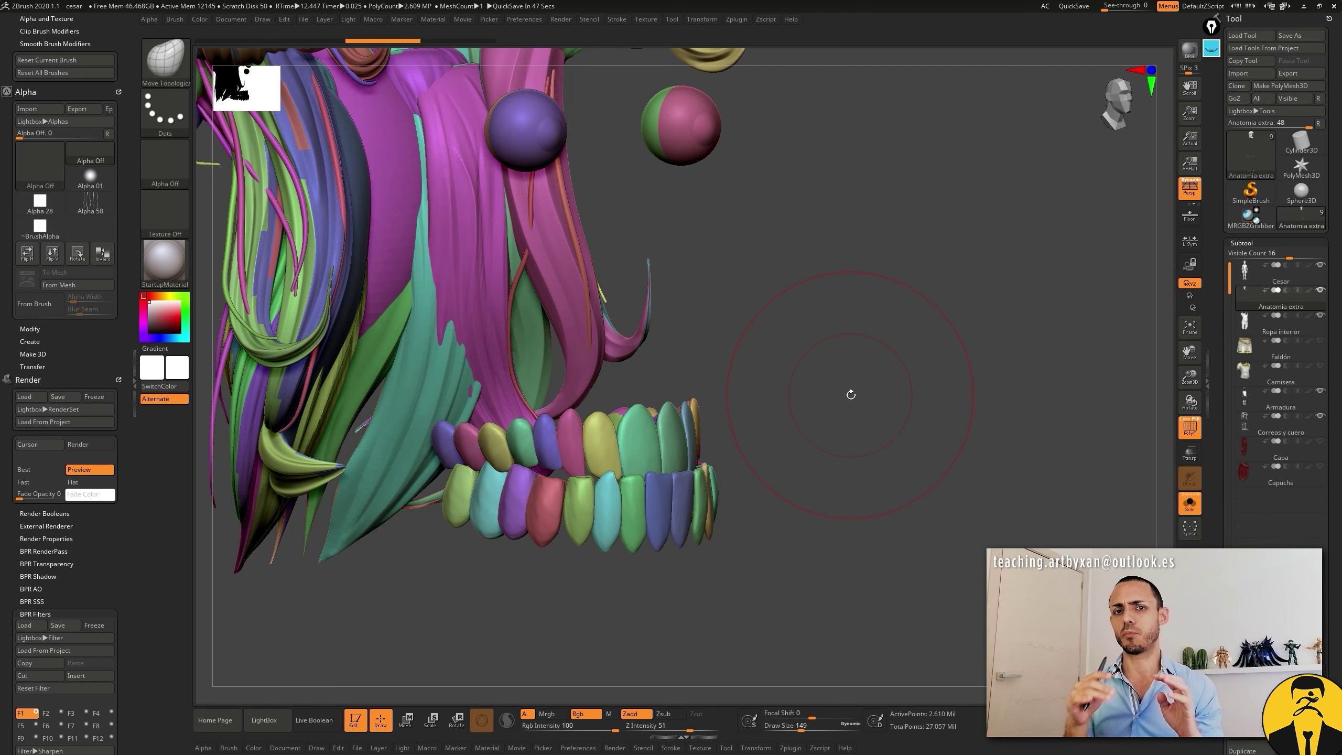
Step: Enter Transpose mode with W and isolate a single tooth, orbiting around the teeth
key(w)
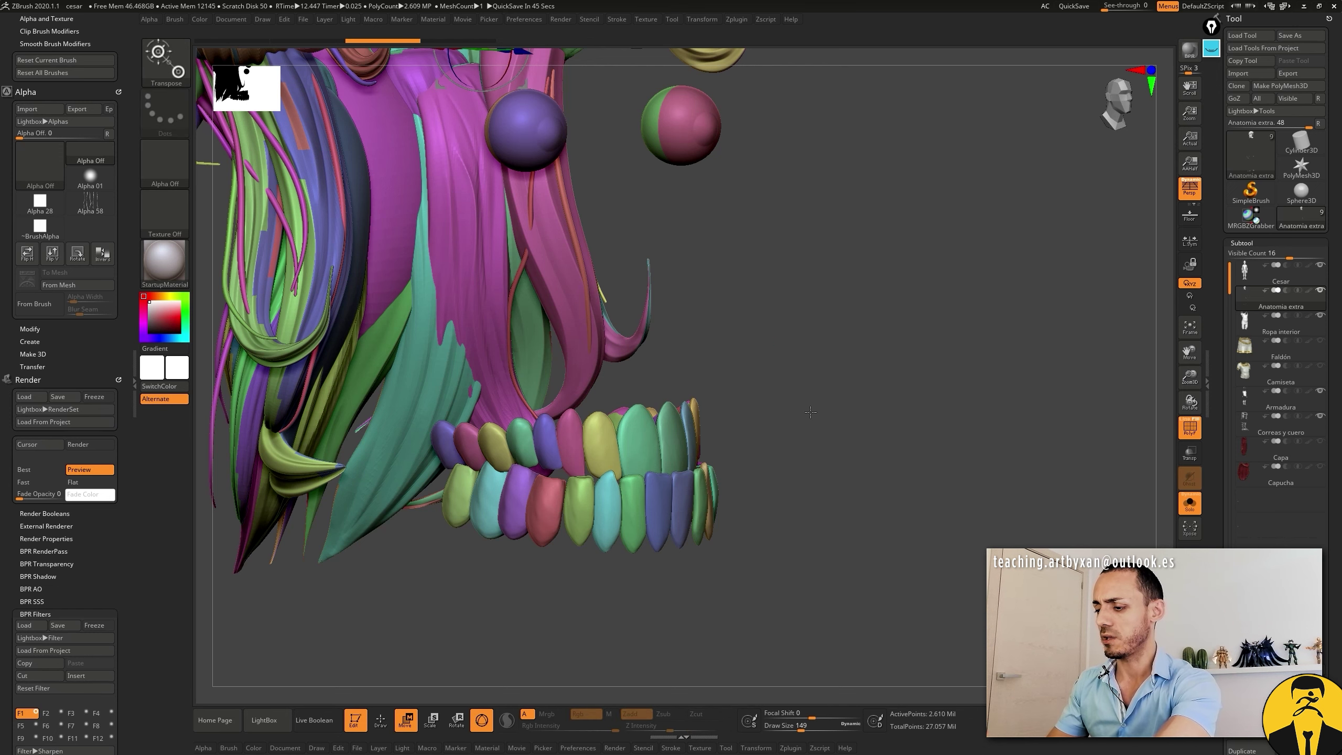
drag(810, 412, 702, 423)
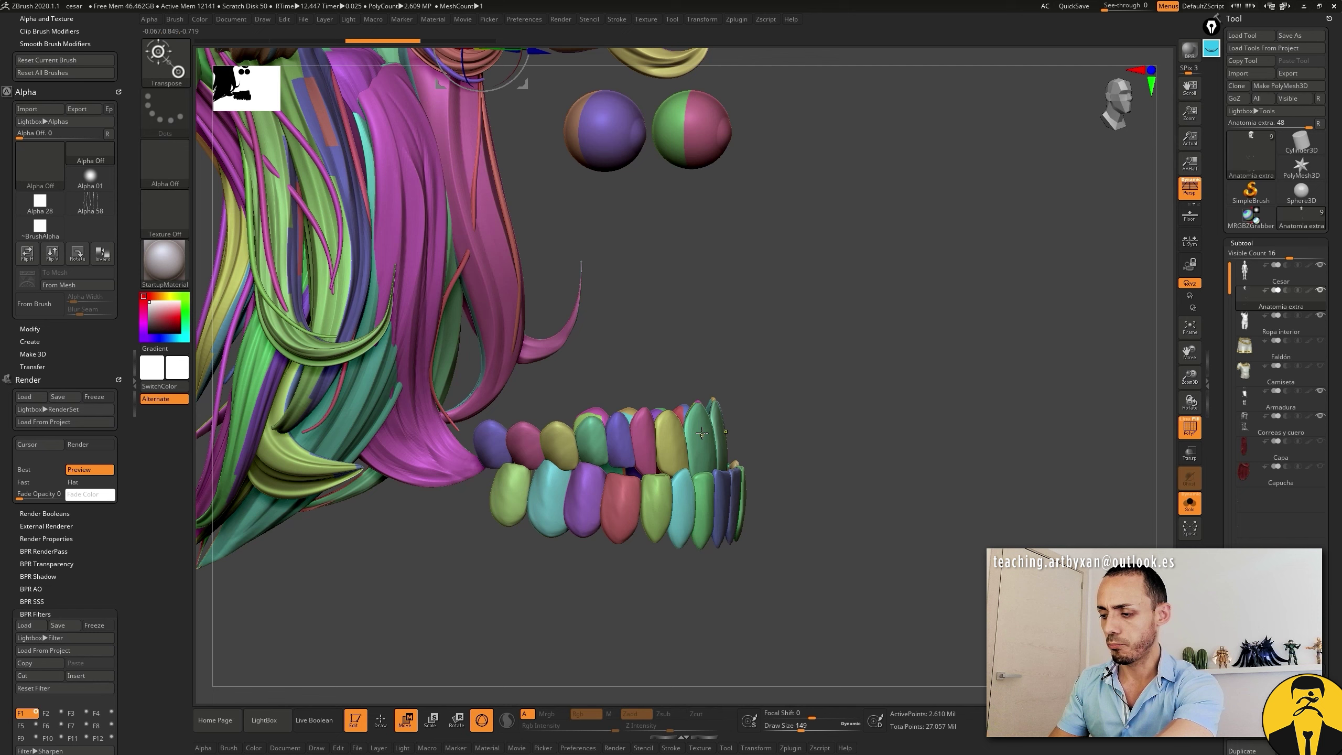
ctrl+click(702, 435)
mouse_move(765, 423)
mouse_down()
mouse_move(836, 390)
mouse_move(843, 373)
mouse_up()
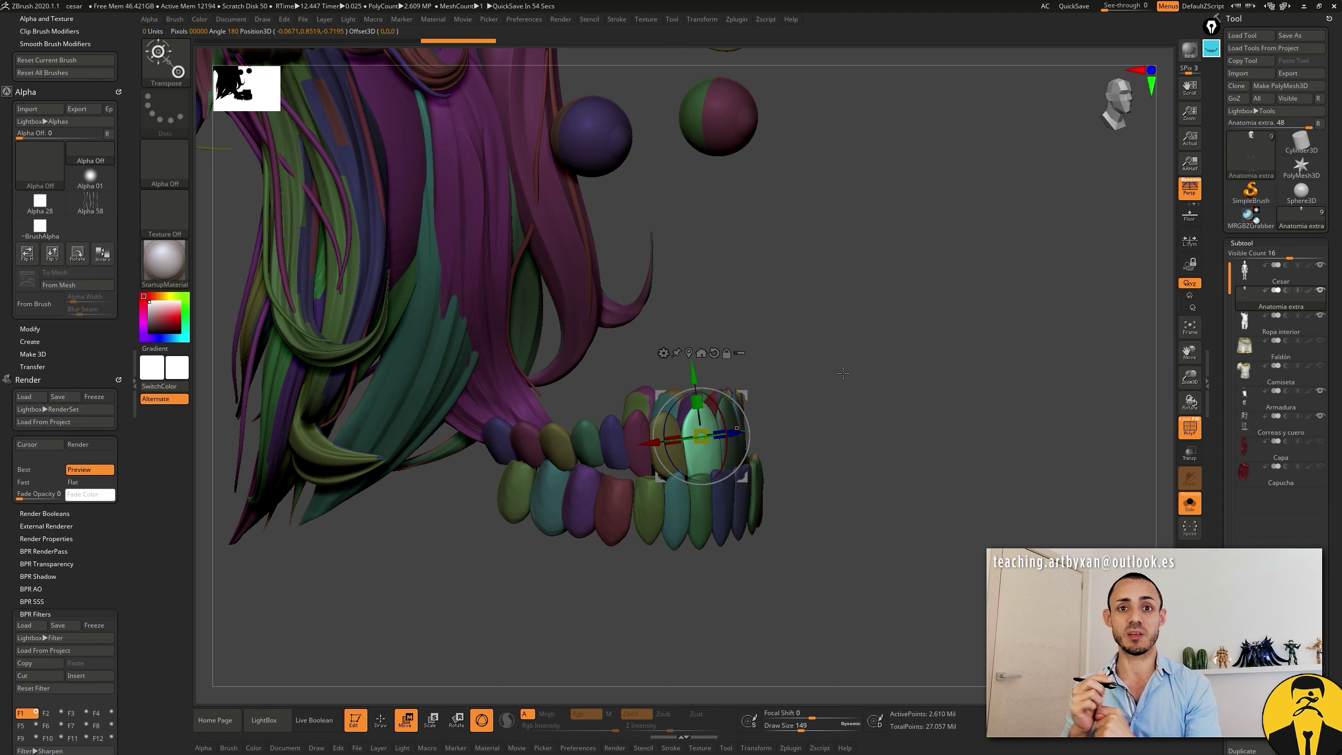
mouse_move(843, 373)
mouse_down()
mouse_move(898, 417)
mouse_move(897, 388)
mouse_up()
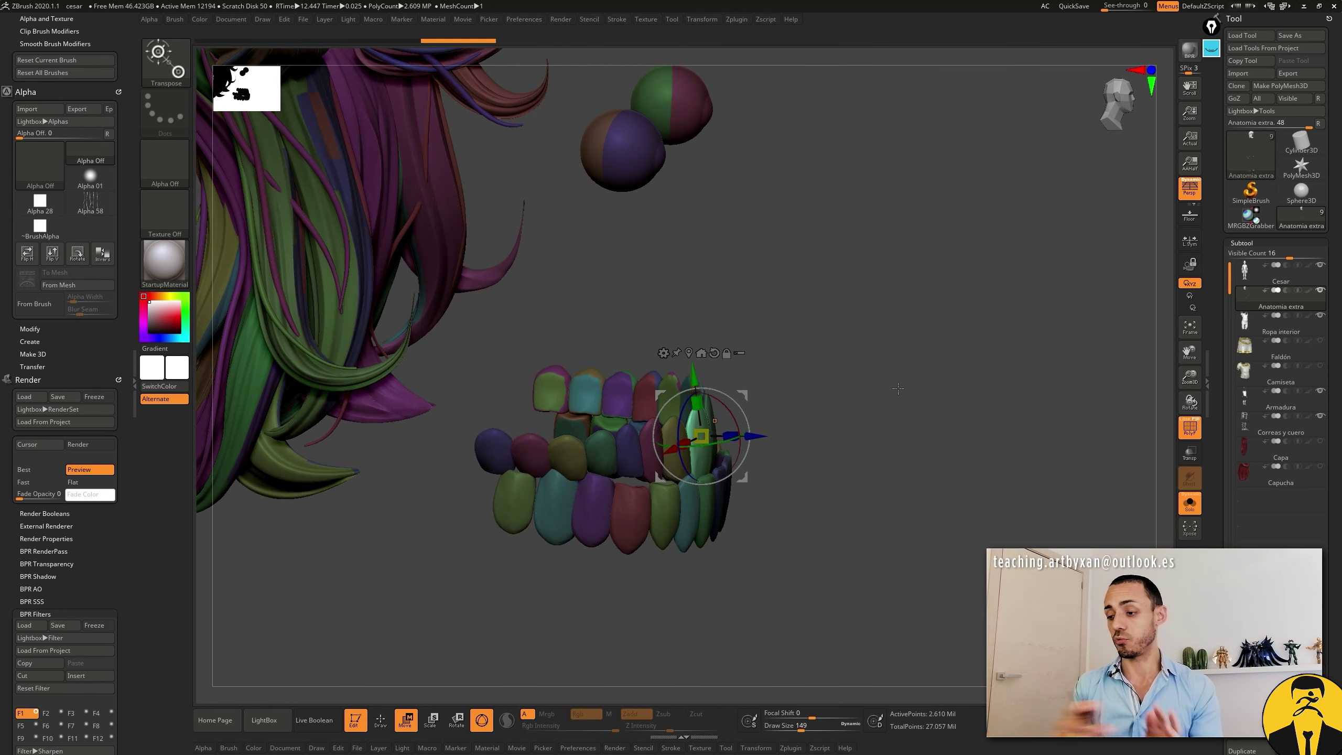
mouse_move(866, 319)
mouse_down()
mouse_move(894, 368)
mouse_move(826, 404)
mouse_up()
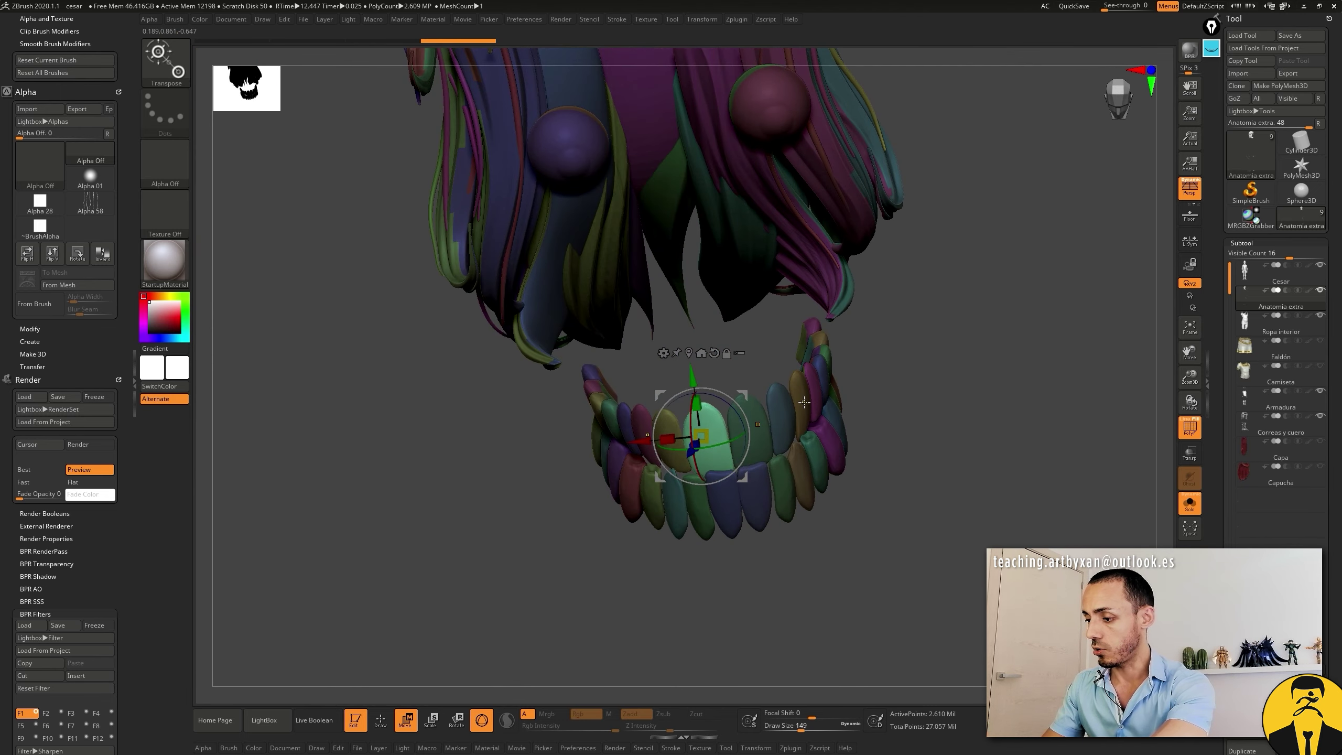
Step: Shift a tooth in depth with the gizmo, undo it, and return to Draw mode with Q
click(804, 403)
mouse_move(845, 381)
mouse_down()
mouse_move(924, 346)
mouse_move(914, 353)
mouse_up()
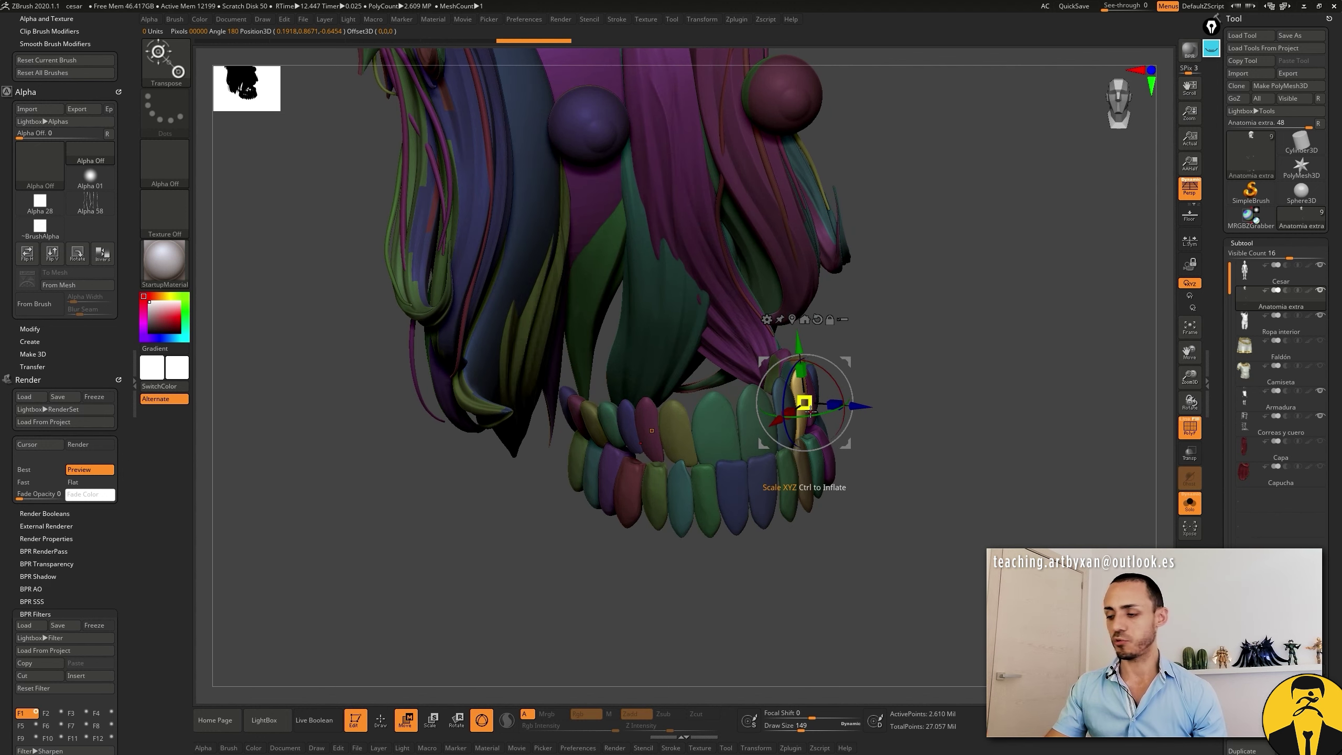
mouse_move(859, 406)
mouse_down()
mouse_move(940, 392)
mouse_move(891, 406)
mouse_move(927, 349)
mouse_move(909, 386)
mouse_move(898, 380)
mouse_move(926, 371)
mouse_move(866, 369)
mouse_up()
key(ctrl+z)
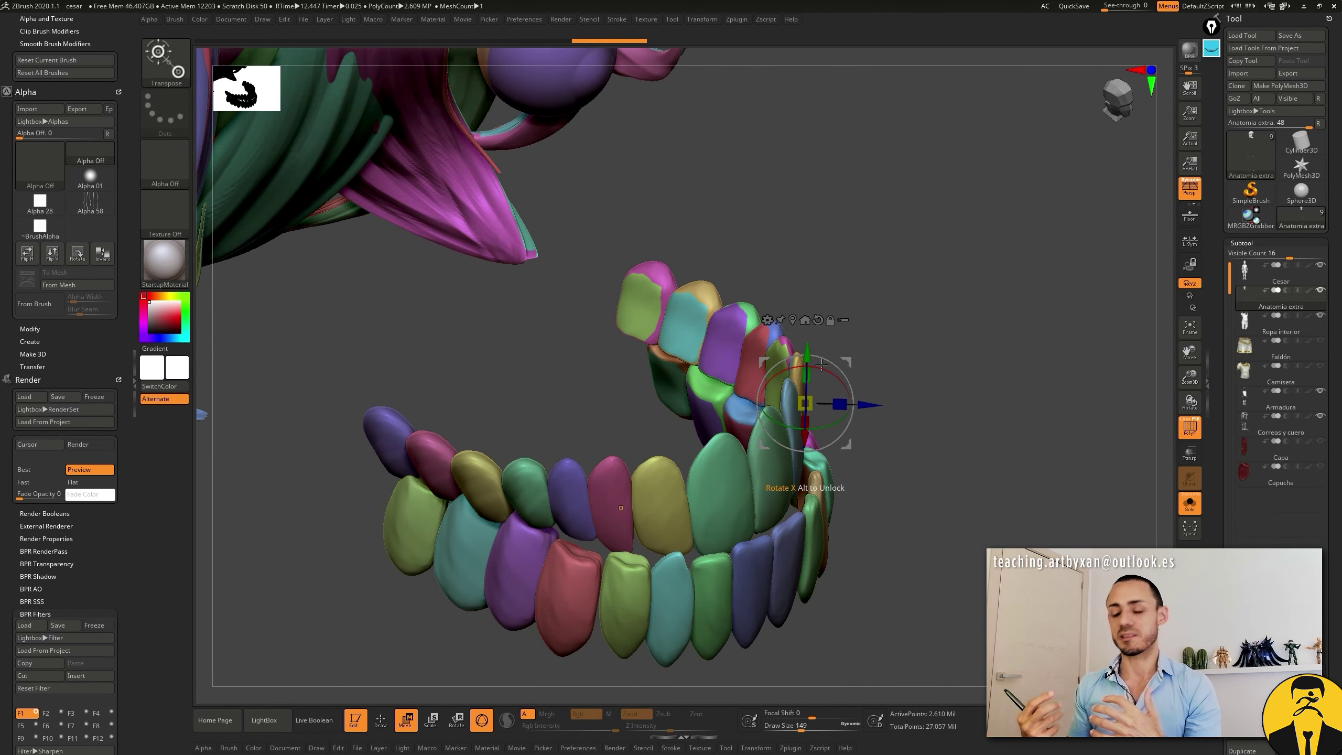
key(q)
mouse_move(952, 333)
mouse_down()
mouse_move(953, 358)
mouse_move(928, 380)
mouse_move(940, 375)
mouse_up()
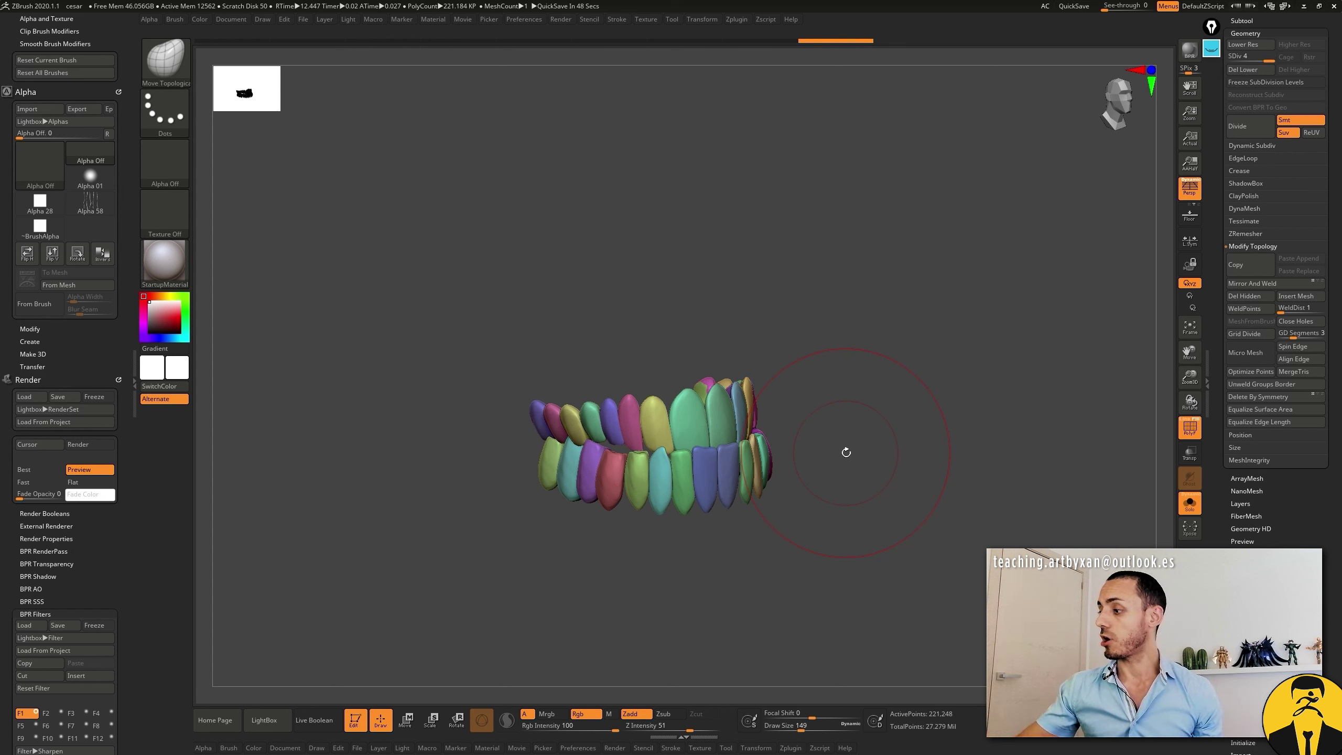
scroll(1231, 187, up, 2)
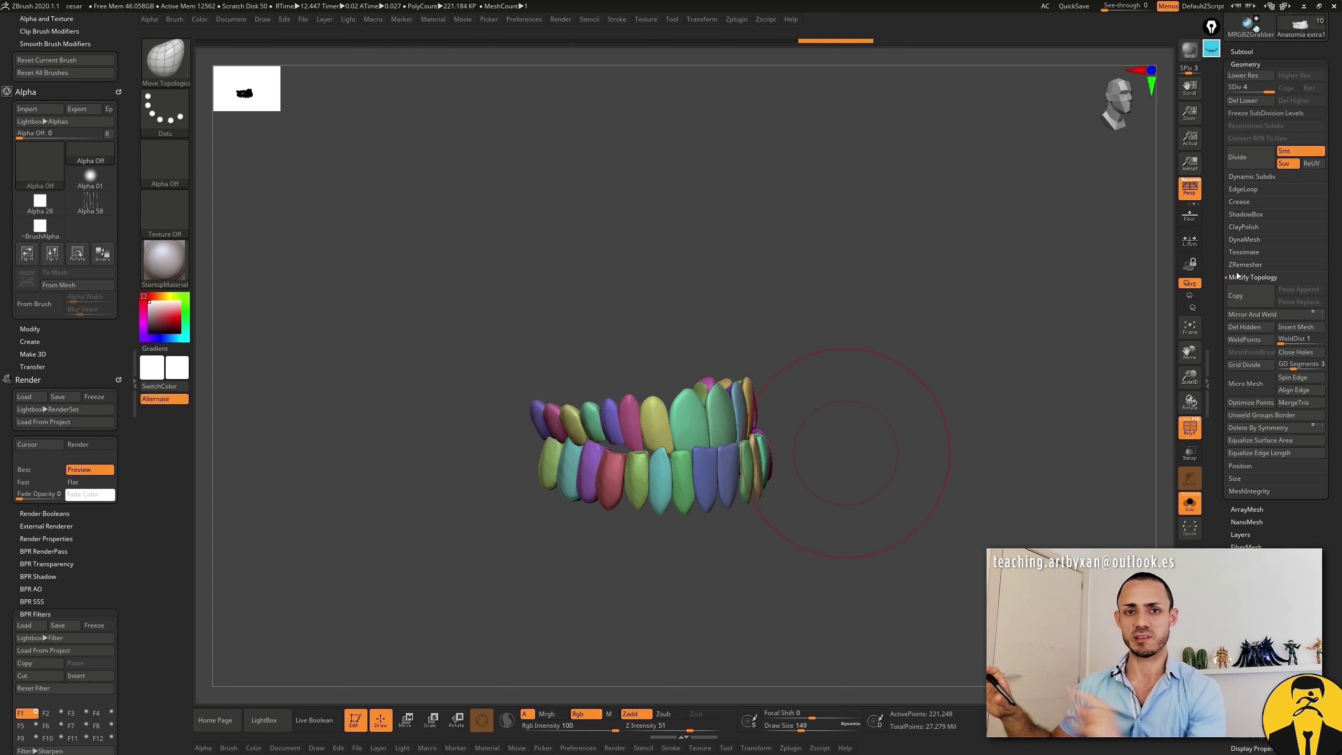
drag(1219, 308, 1219, 315)
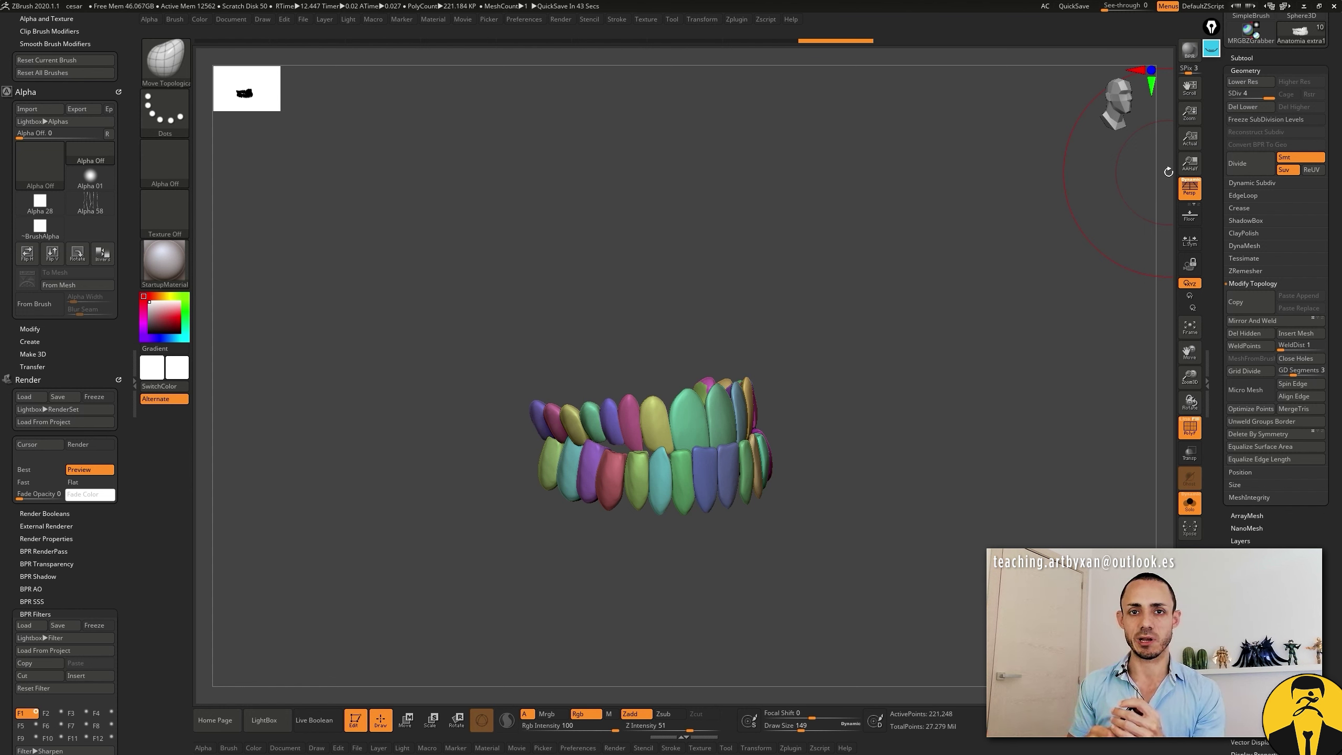
mouse_move(898, 421)
mouse_down()
mouse_move(880, 423)
mouse_move(863, 396)
mouse_move(887, 438)
mouse_up()
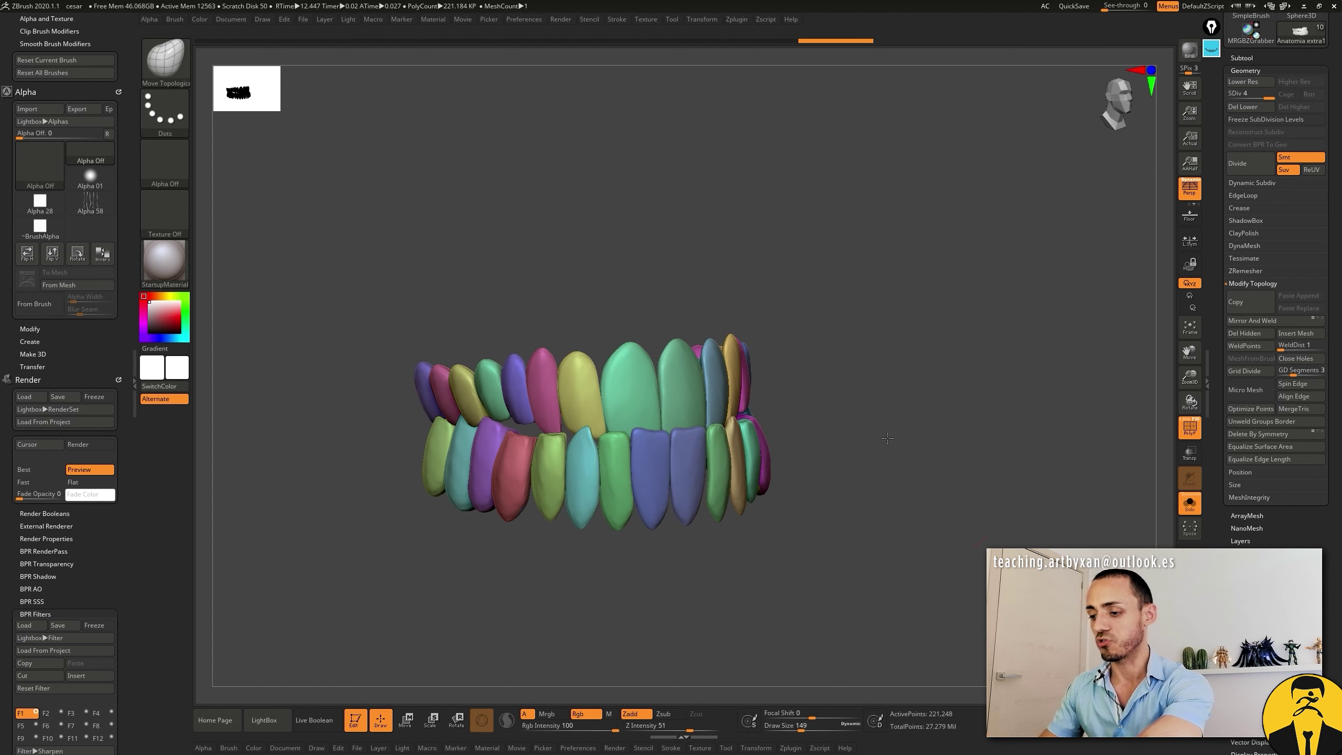
click(884, 419)
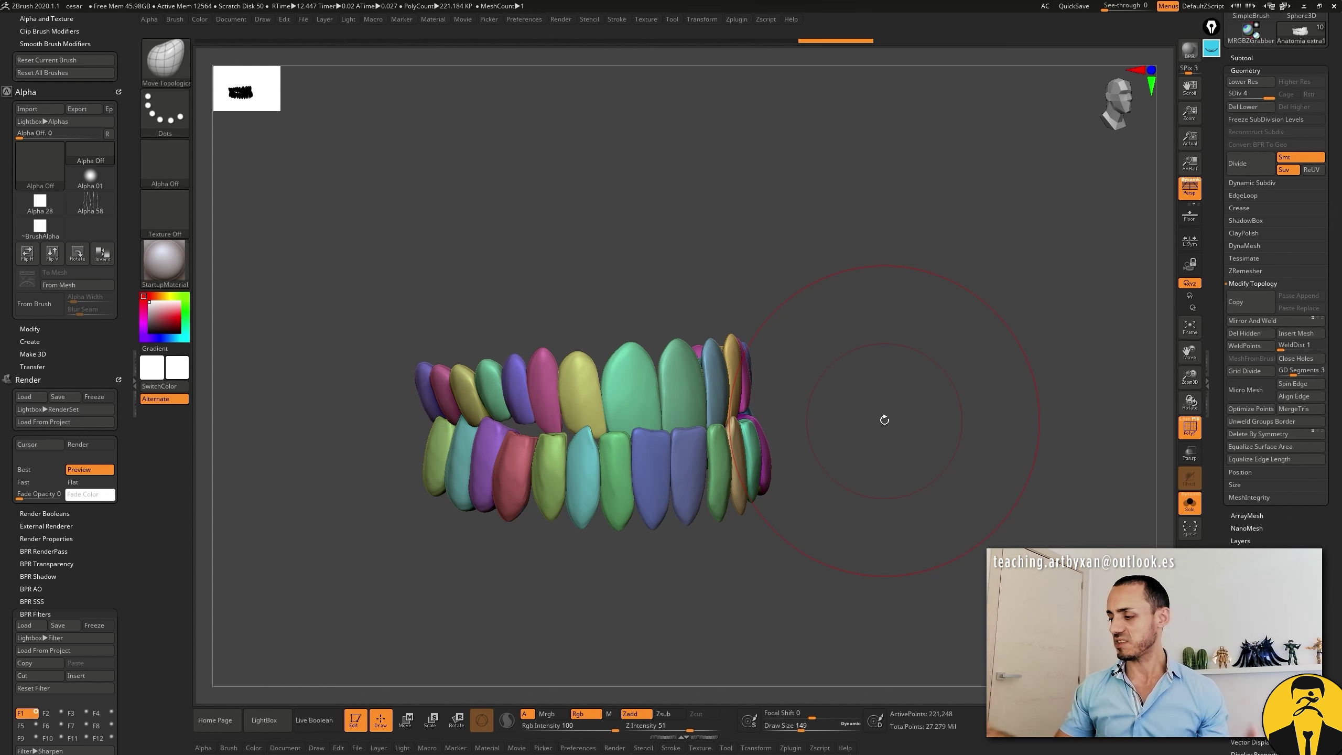
scroll(1242, 449, down, 2)
Step: Expand the Tool palette's Polygroups sub-palette and turn the teeth slightly
scroll(1242, 449, down, 2)
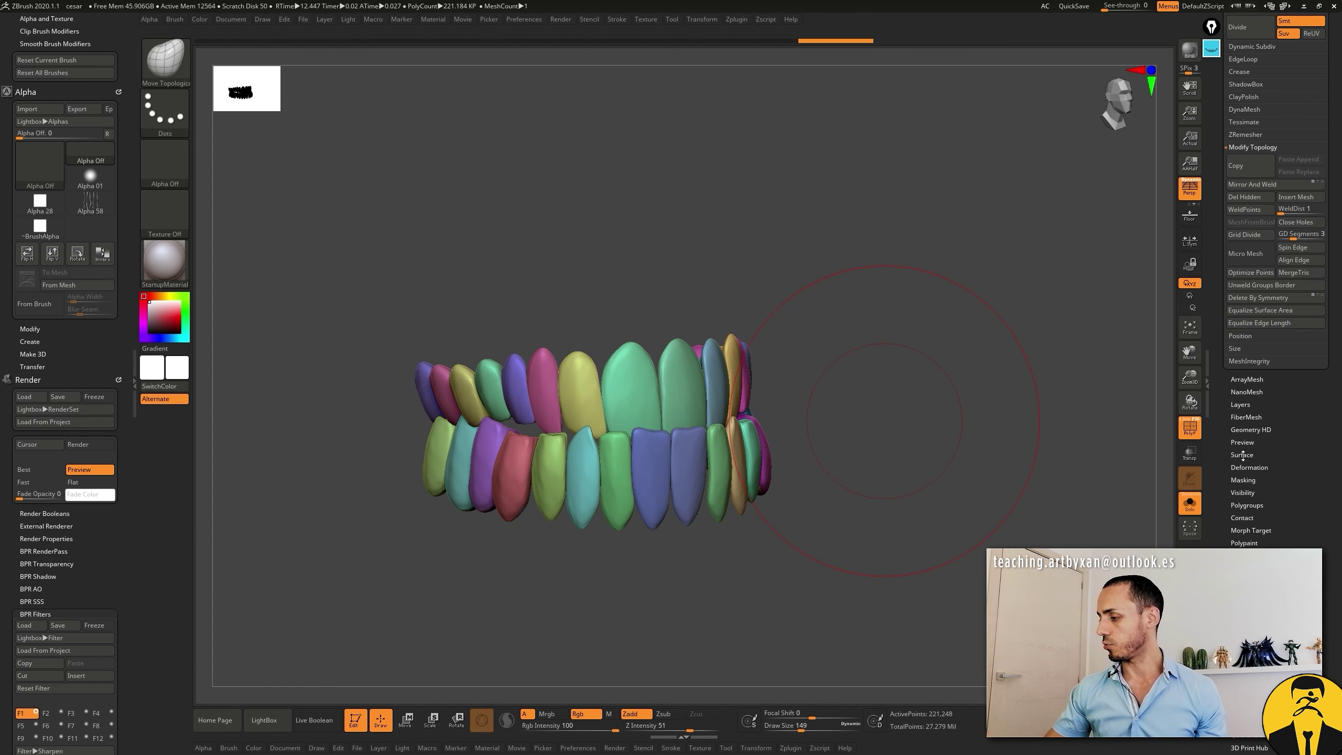
click(1244, 505)
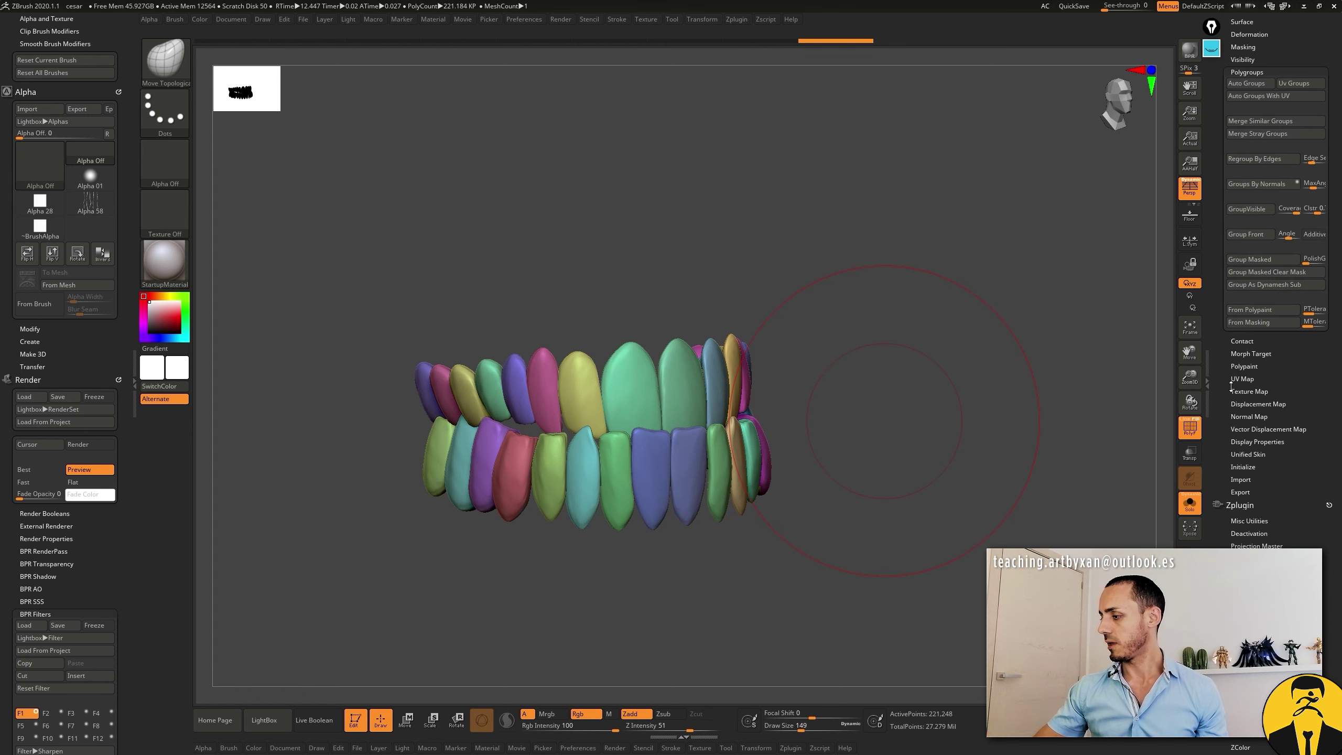
drag(926, 453, 908, 447)
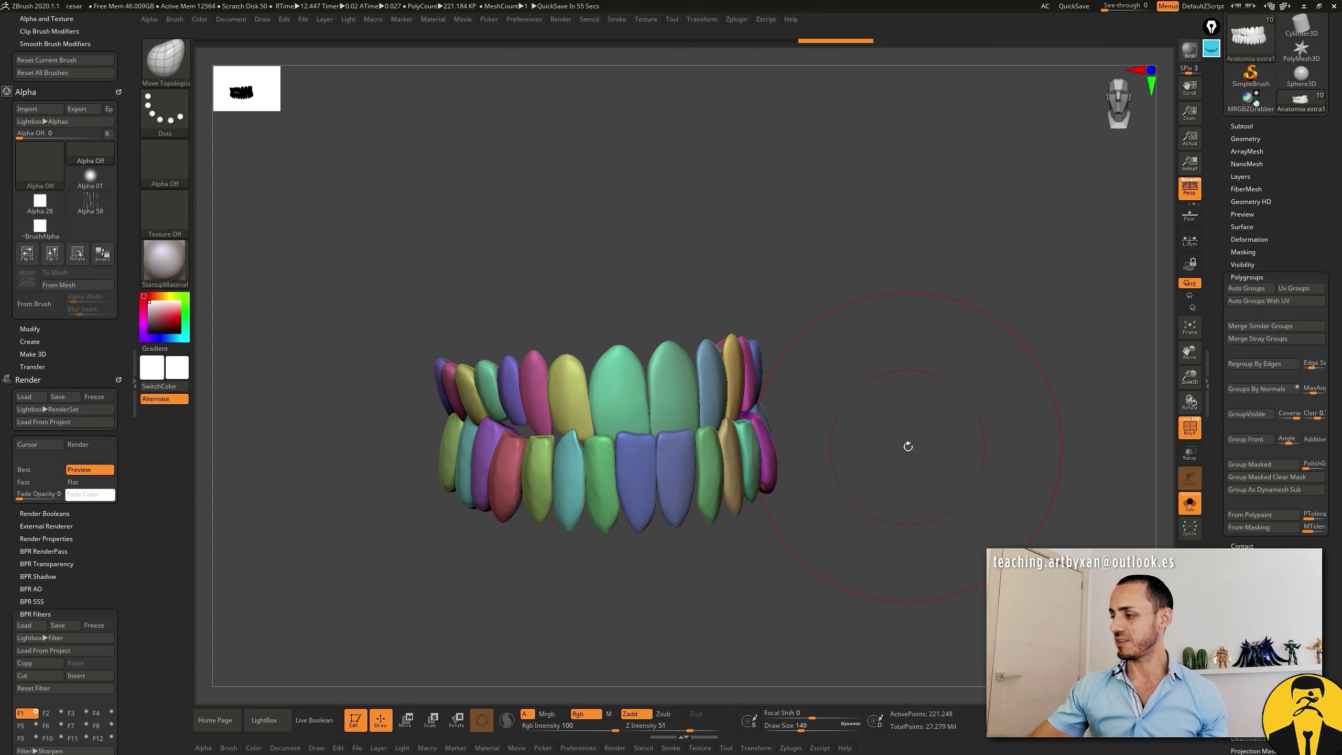
Step: Run Auto Groups twice so each tooth gets its own polygroup, orbiting to inspect
click(1244, 289)
mouse_move(853, 449)
mouse_down()
mouse_move(882, 478)
mouse_move(870, 430)
mouse_up()
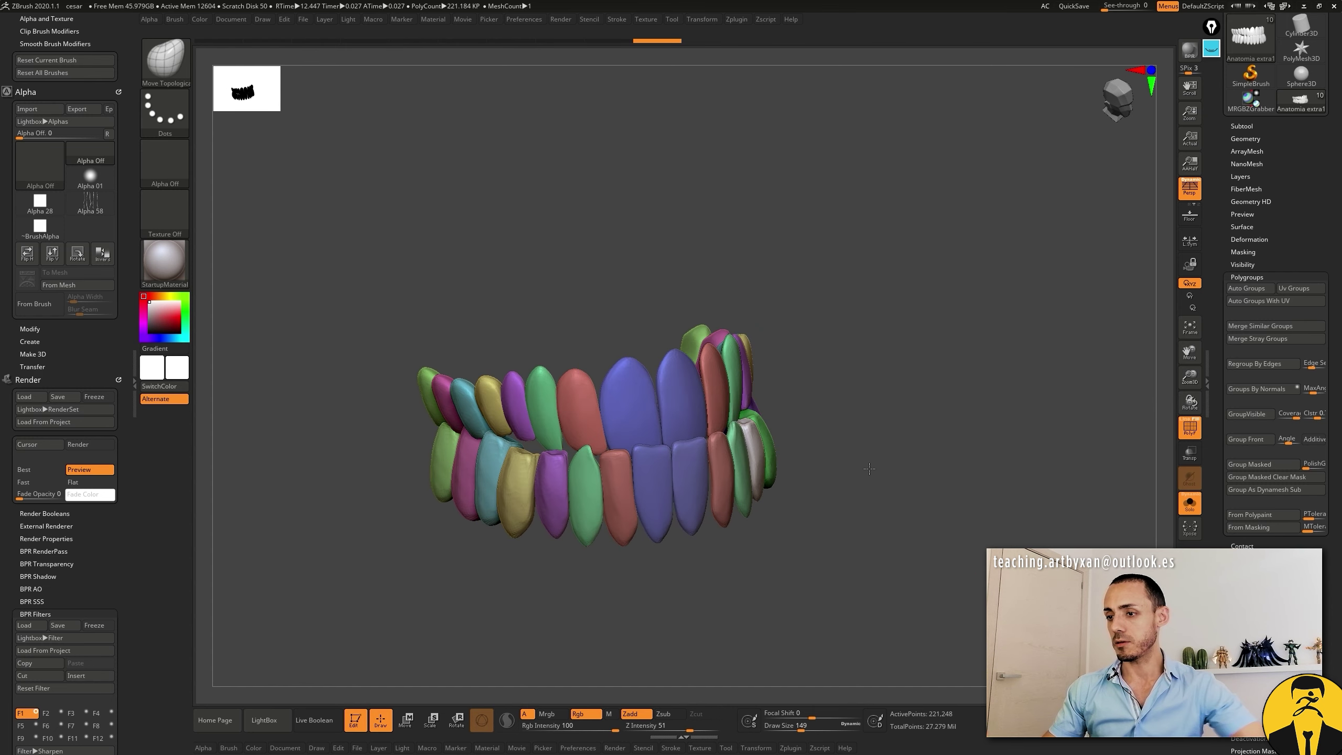
click(1245, 288)
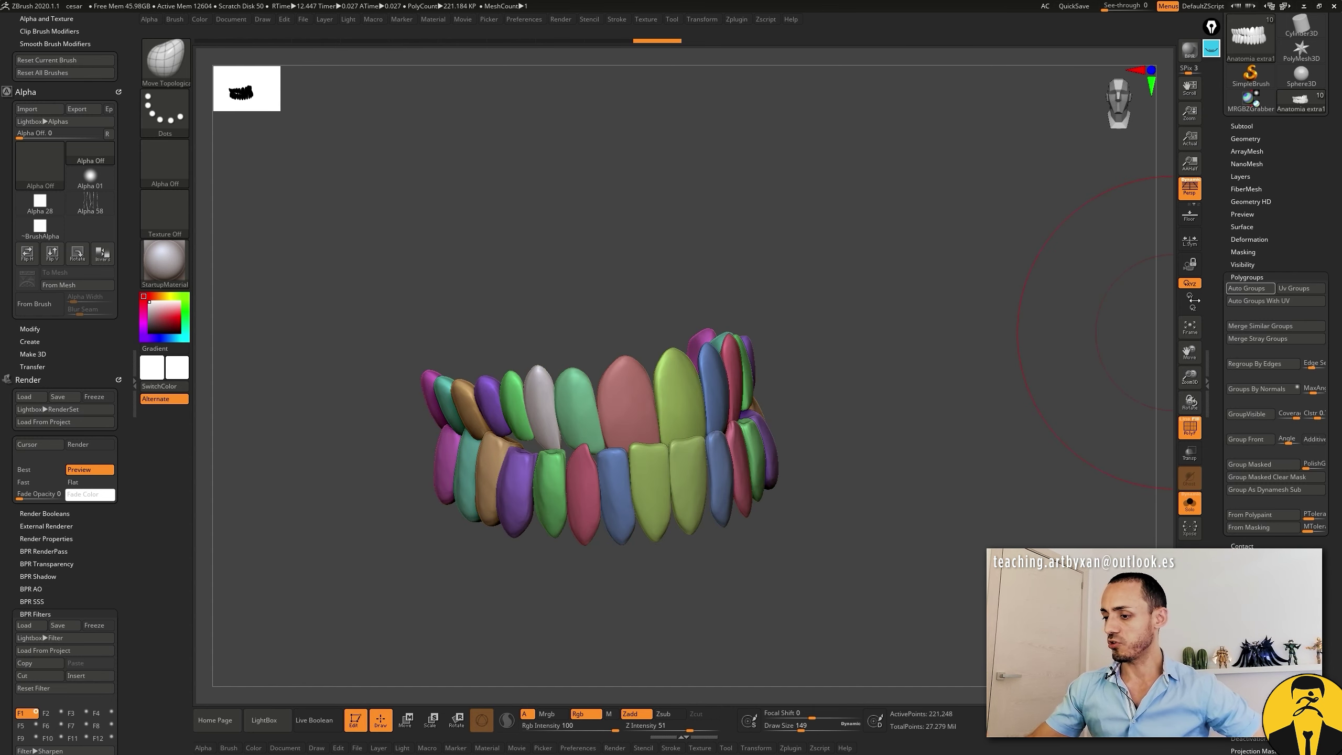
mouse_move(895, 434)
mouse_down()
mouse_move(934, 438)
mouse_move(920, 432)
mouse_up()
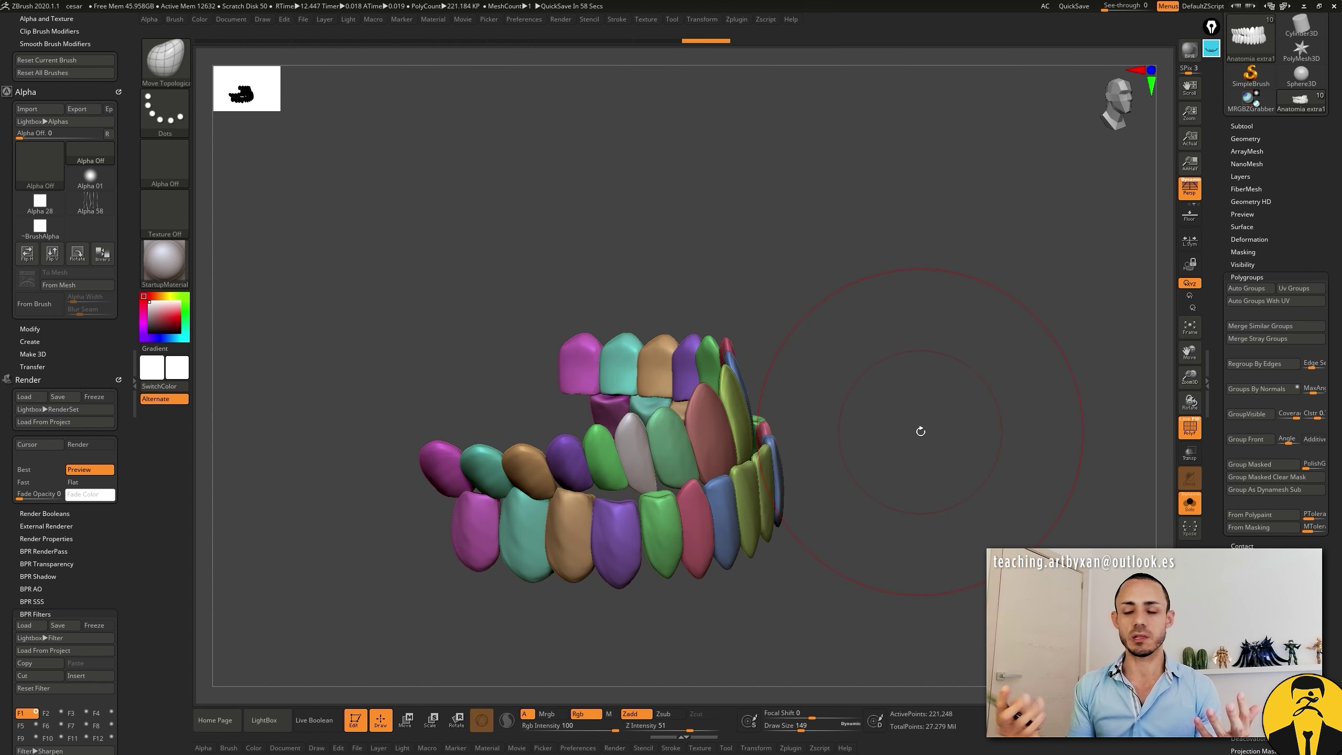
drag(931, 403, 961, 431)
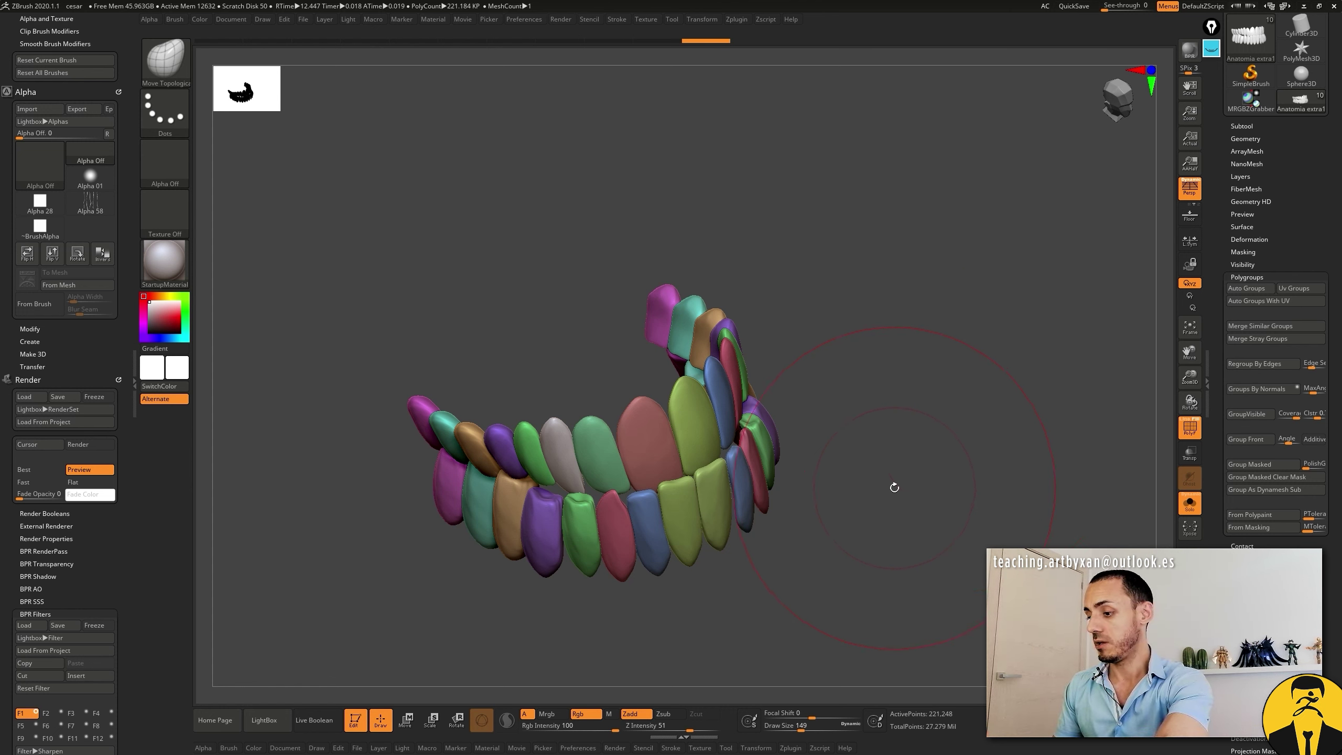
Step: Rerun Auto Groups, then Merge Similar Groups into one purple polygroup
click(1229, 292)
click(1228, 292)
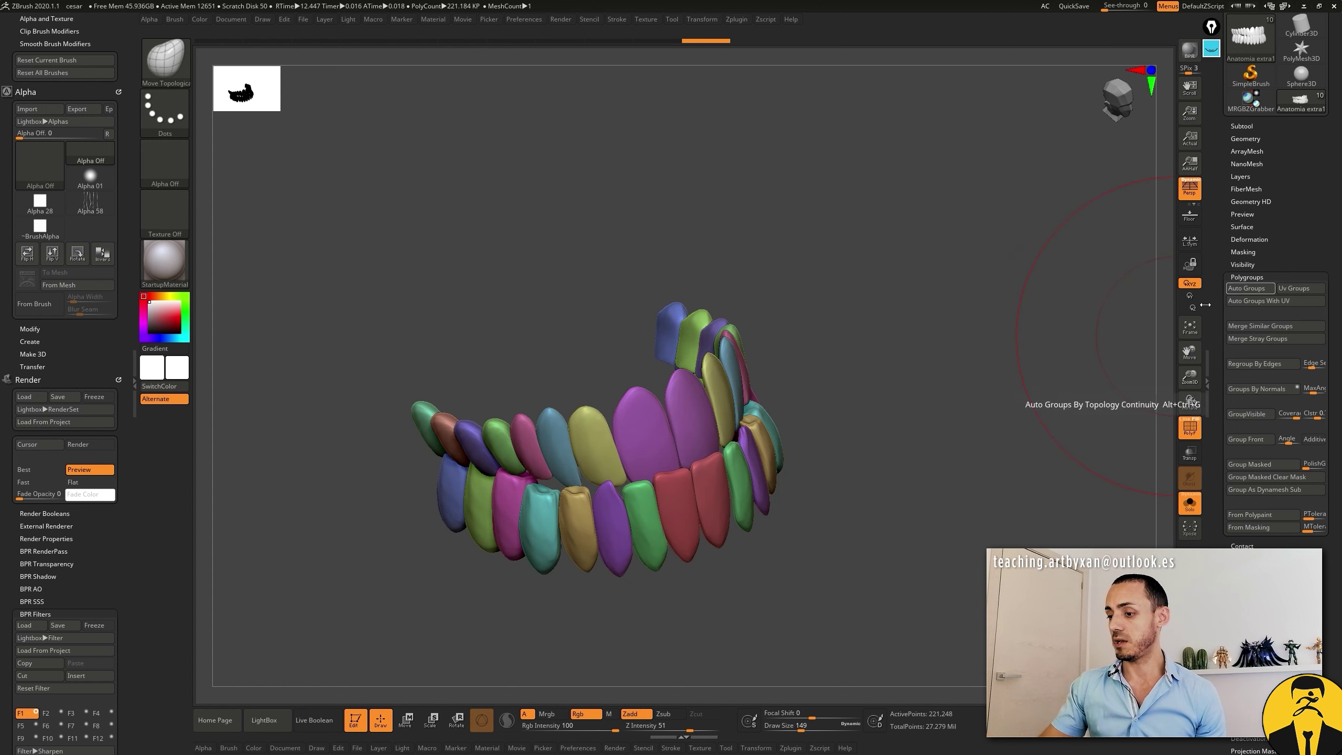
drag(933, 473, 924, 447)
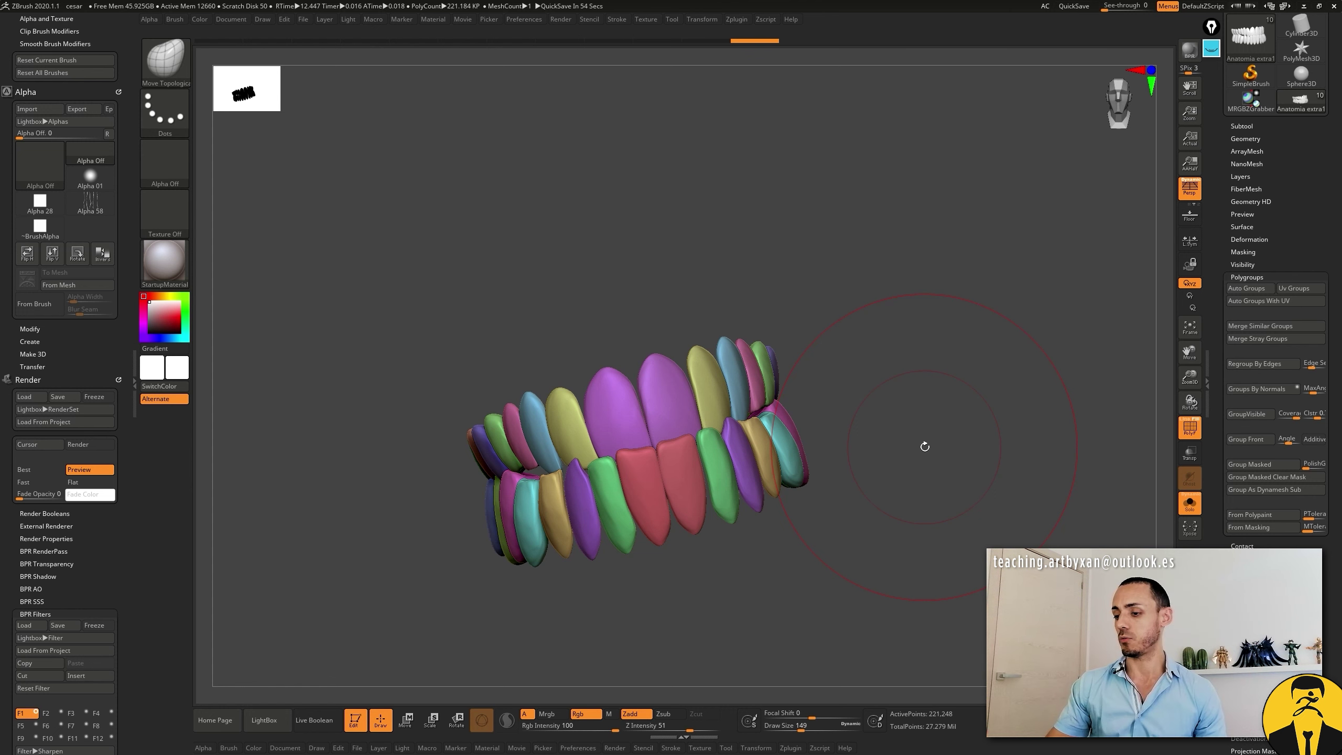
drag(924, 447, 942, 467)
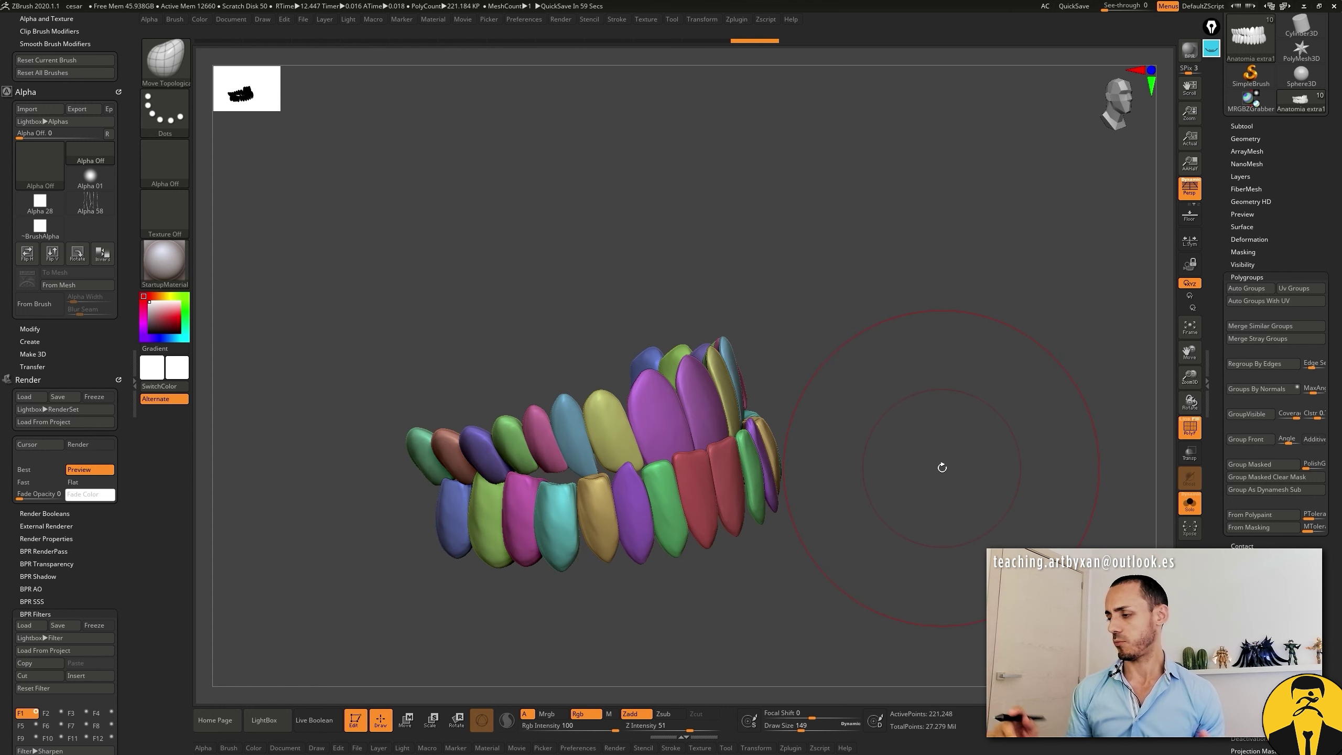
drag(929, 449, 947, 405)
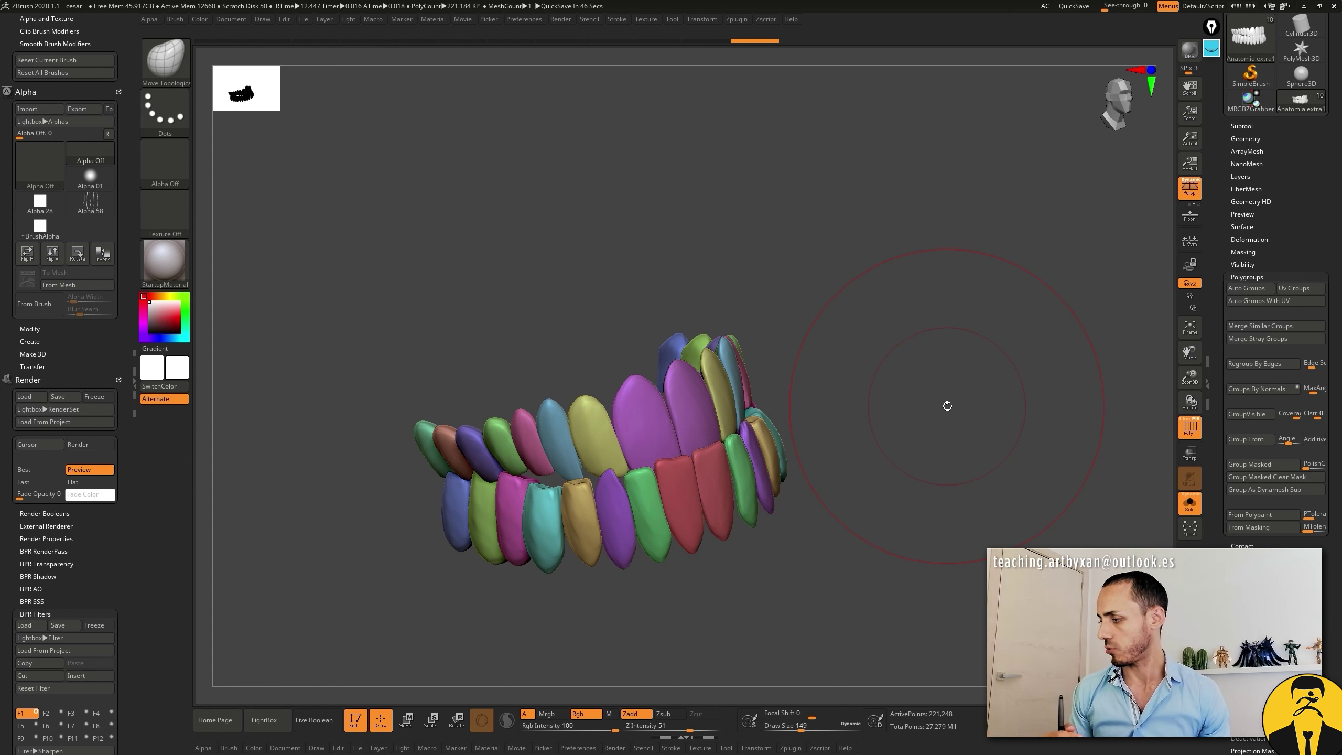
mouse_move(935, 471)
mouse_down()
mouse_move(928, 494)
mouse_move(977, 475)
mouse_up()
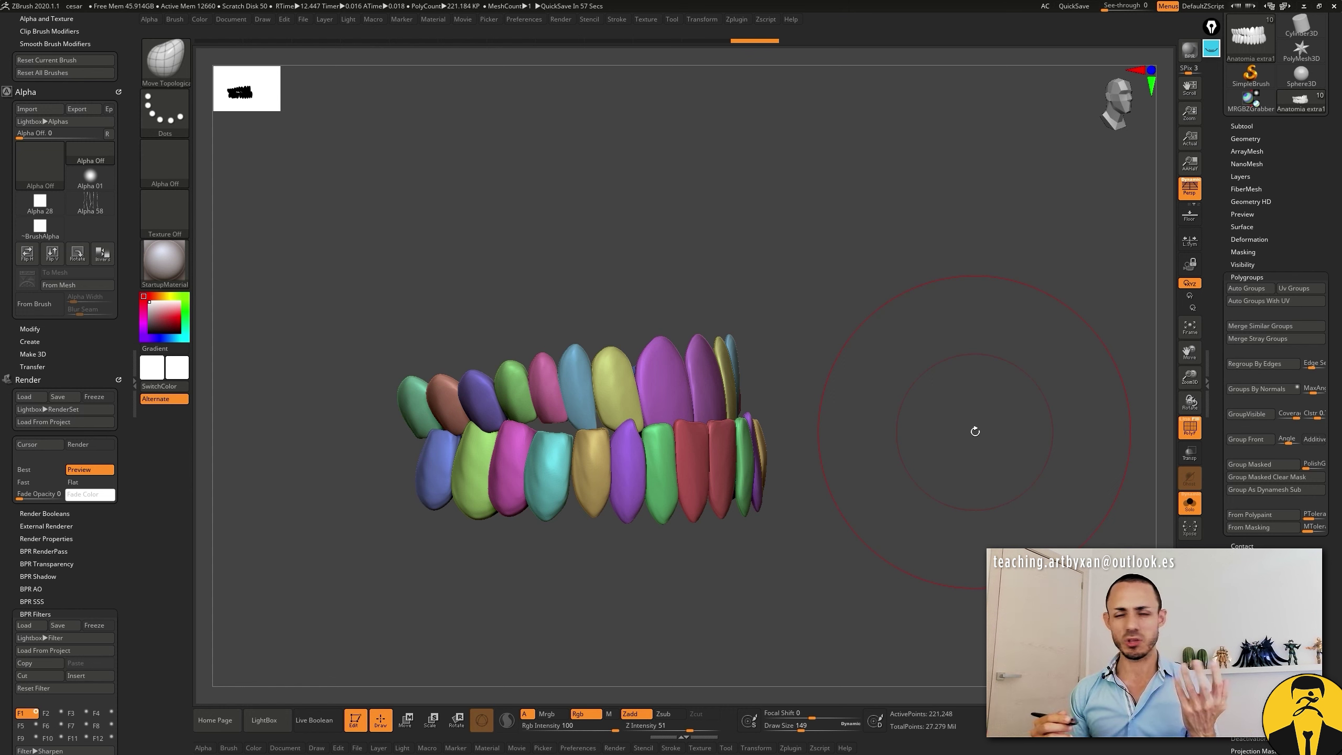
click(1258, 325)
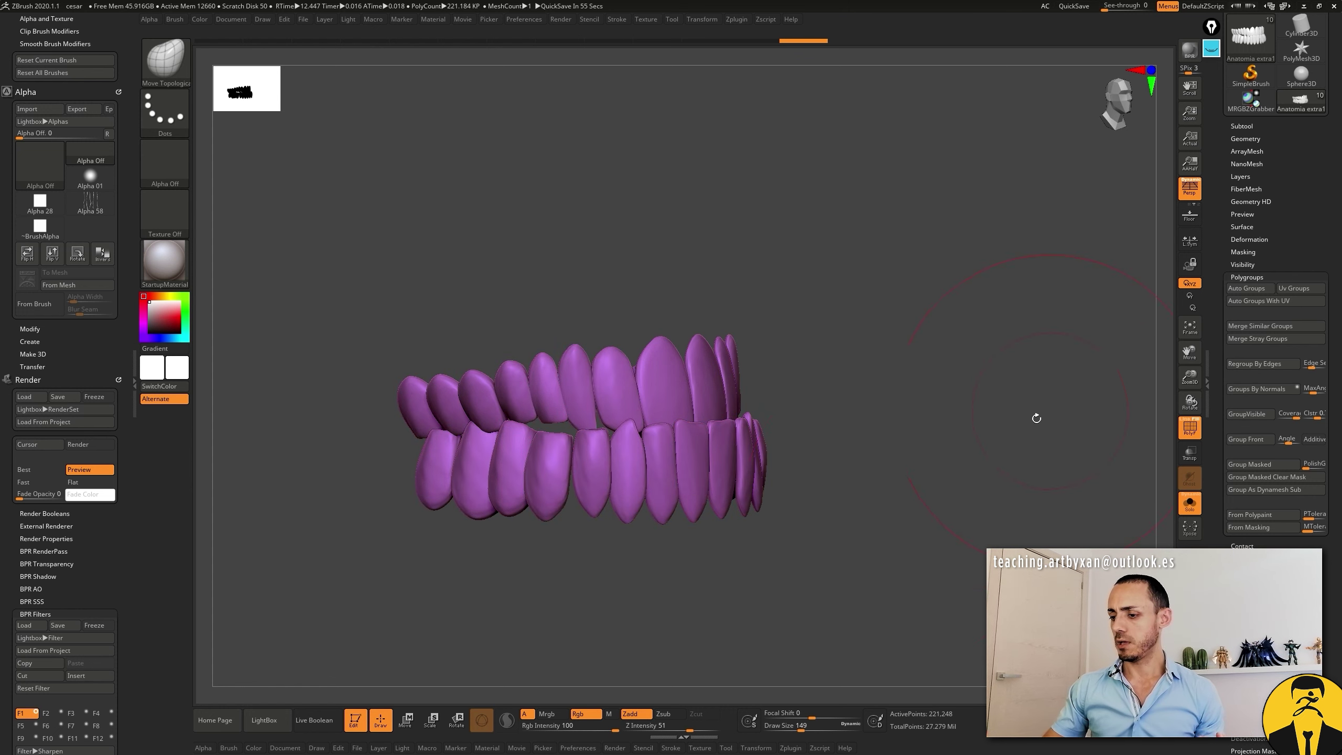
Step: Undo Merge Similar Groups so every tooth regains its own polygroup colour
drag(1036, 418, 902, 509)
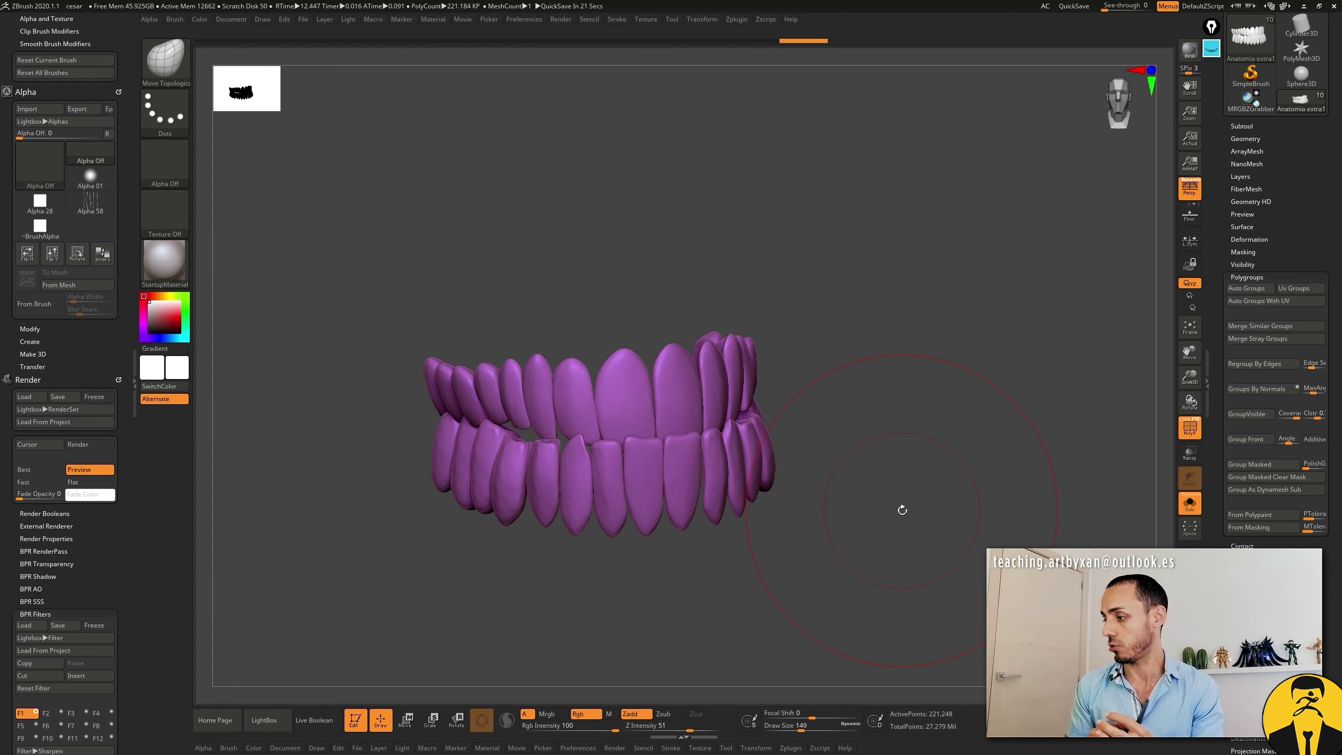
key(shift+f)
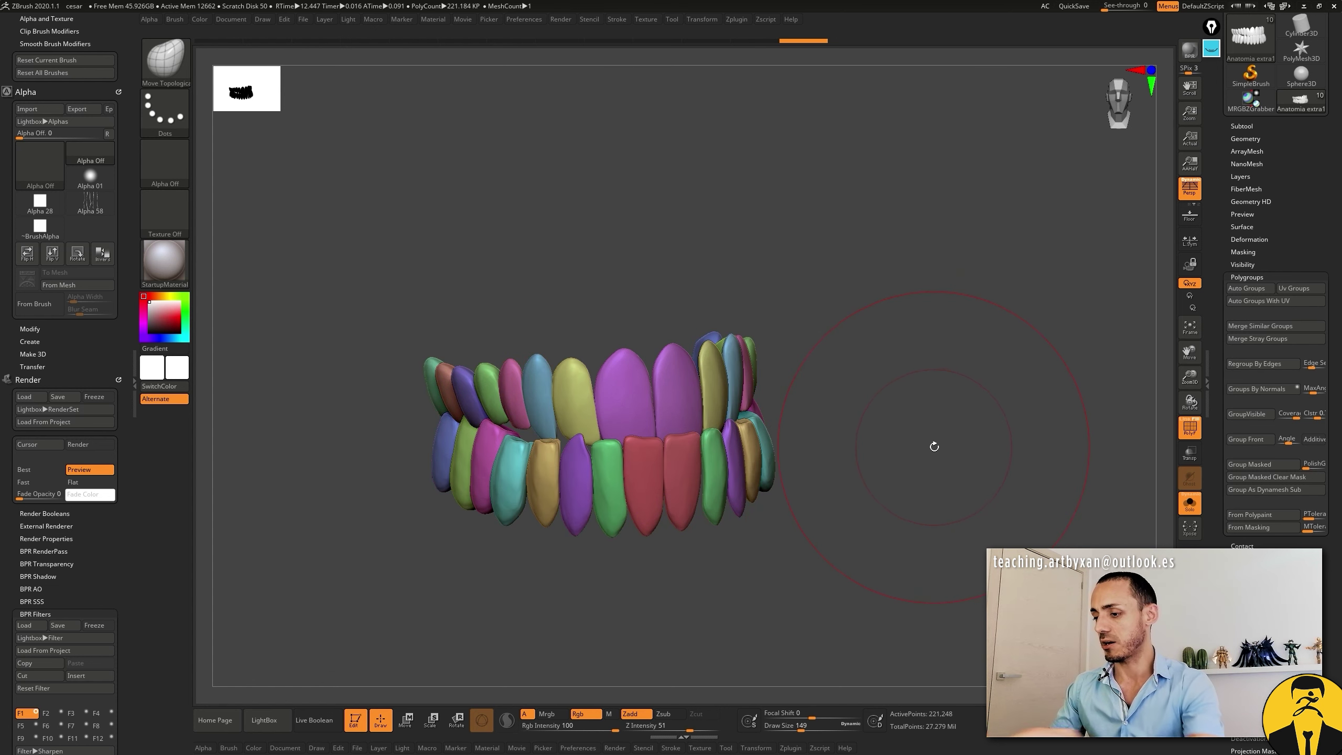
Step: Try Merge Similar Groups and From Polypaint, orbiting to compare the per-tooth colours
drag(934, 447, 931, 448)
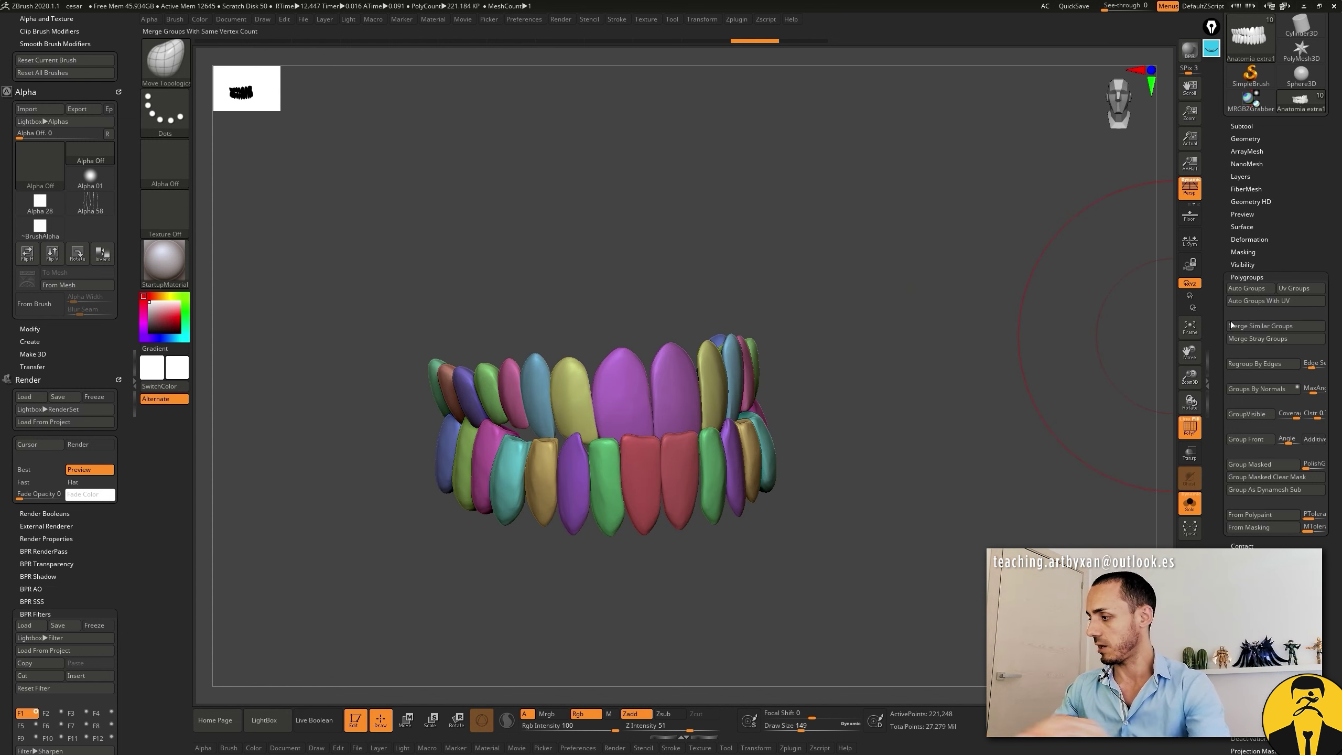
drag(922, 441, 936, 420)
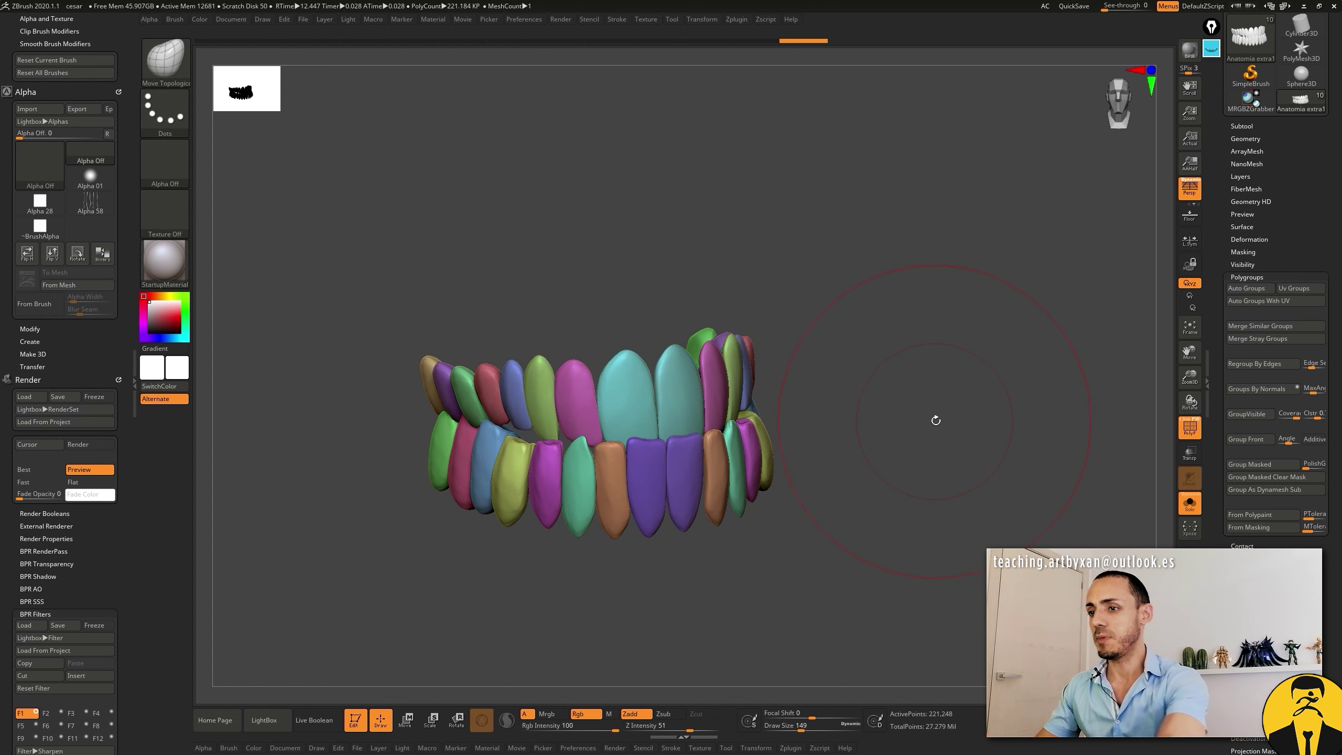
click(1255, 326)
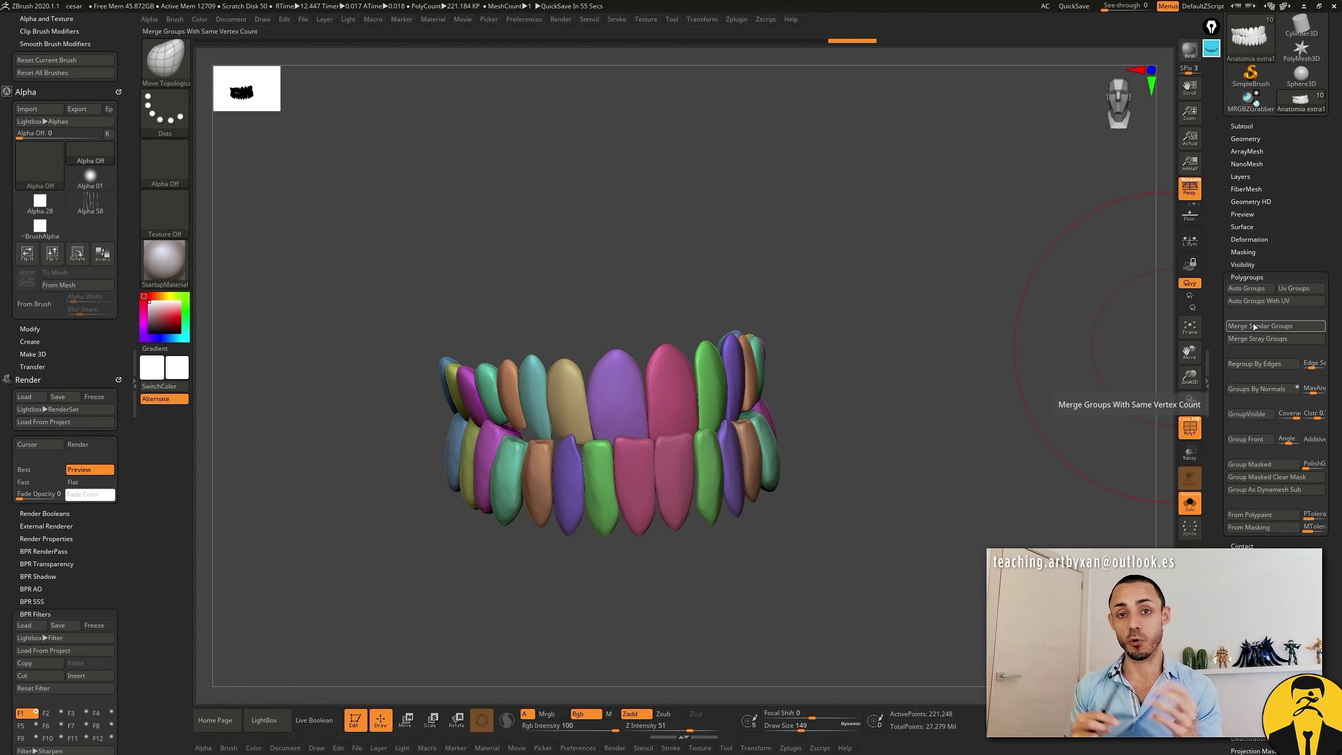
drag(920, 419, 908, 424)
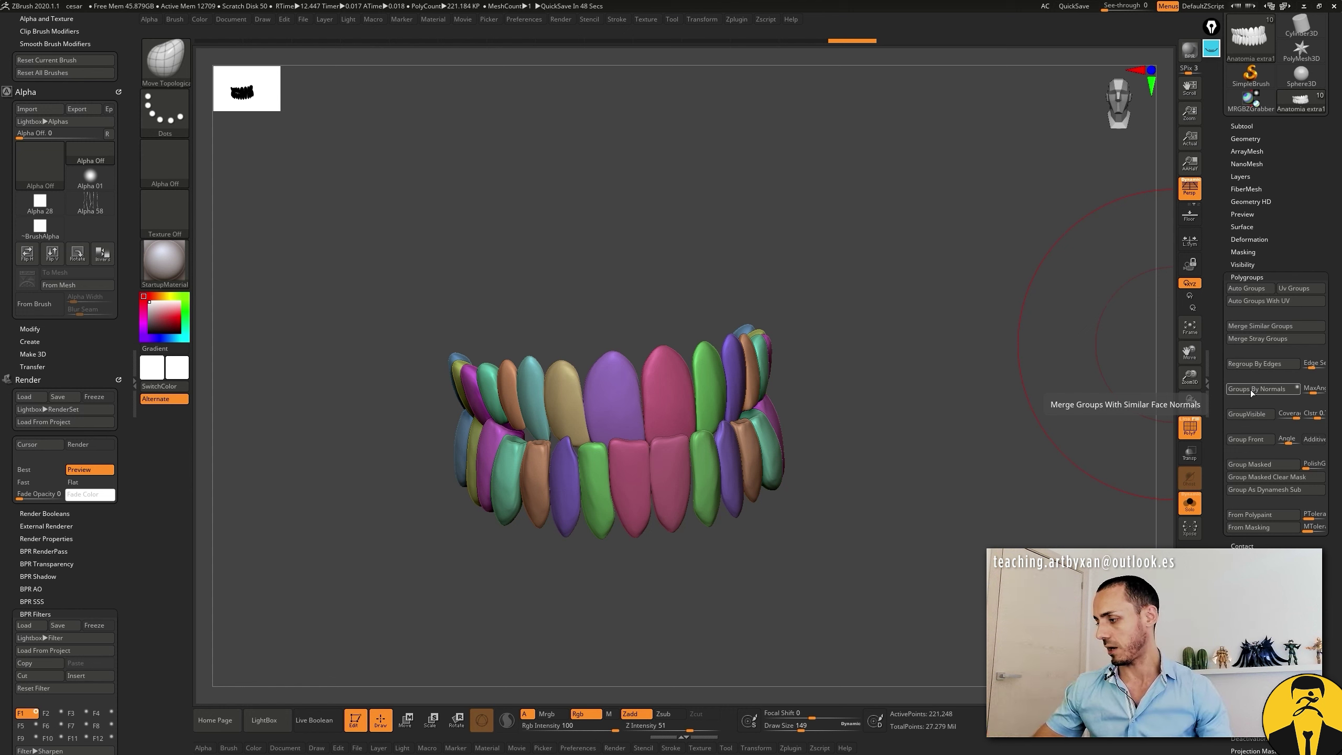
scroll(1220, 400, down, 1)
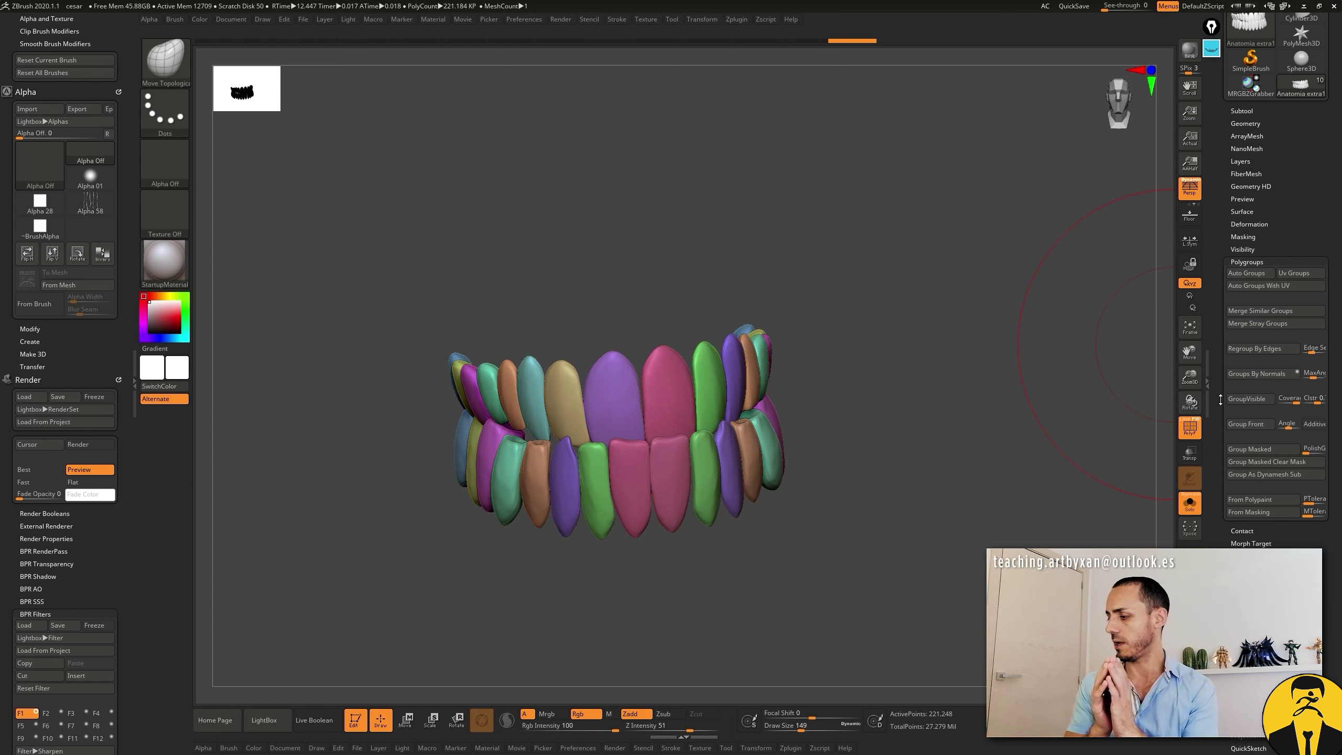
click(1247, 506)
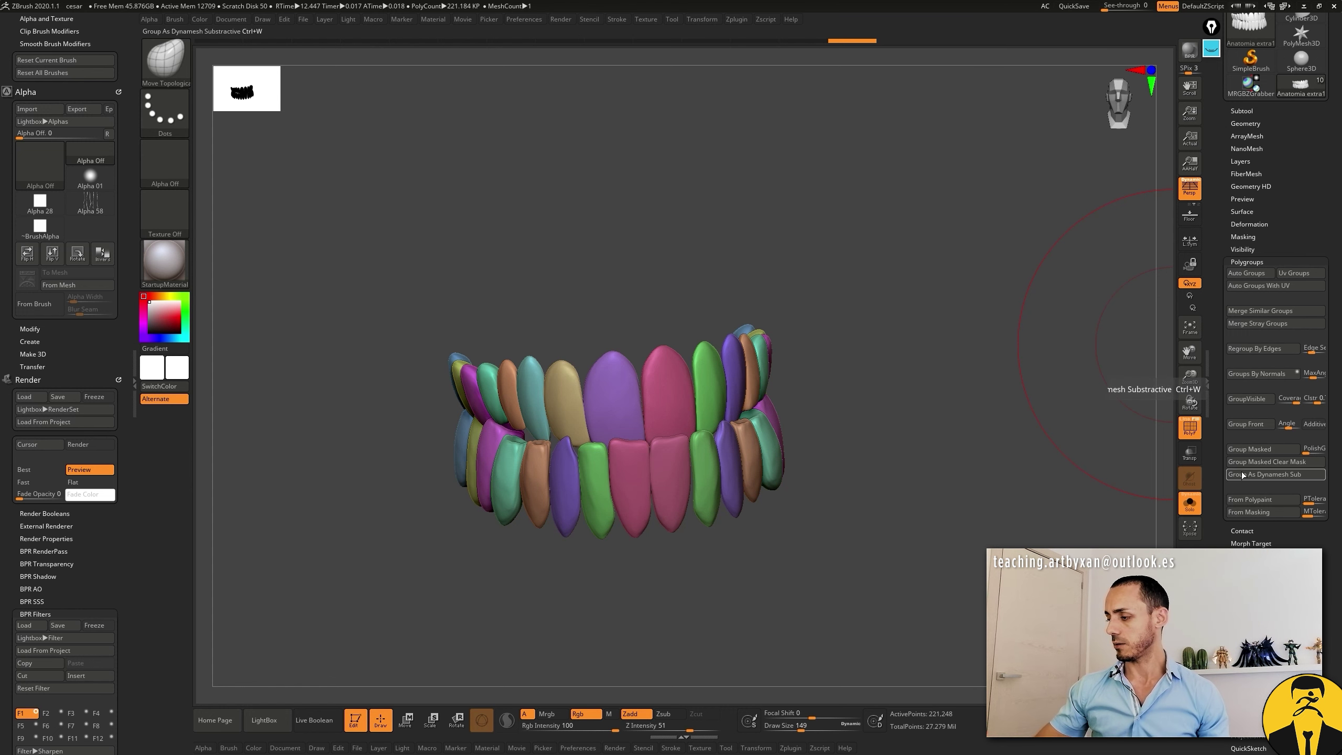
drag(958, 456, 979, 435)
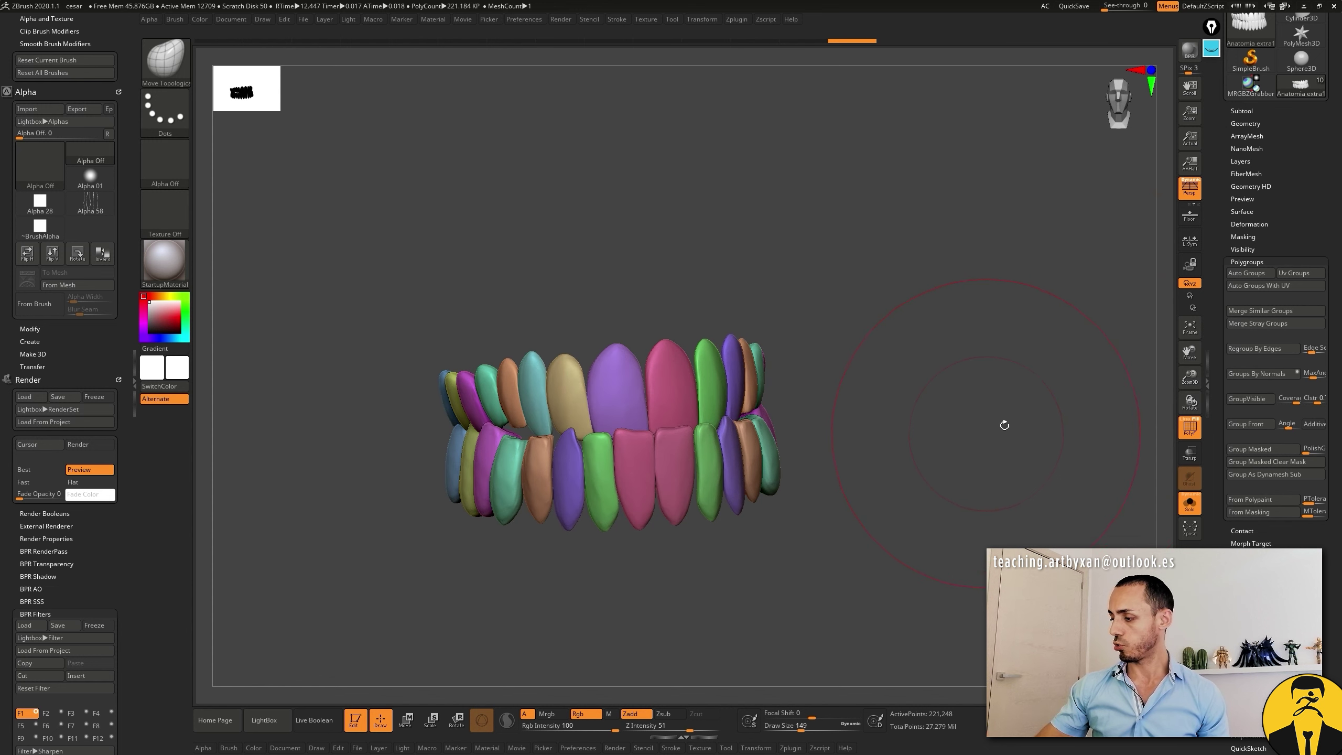
Step: Put all the teeth into a single polygroup and orbit to check hidden faces
click(1248, 429)
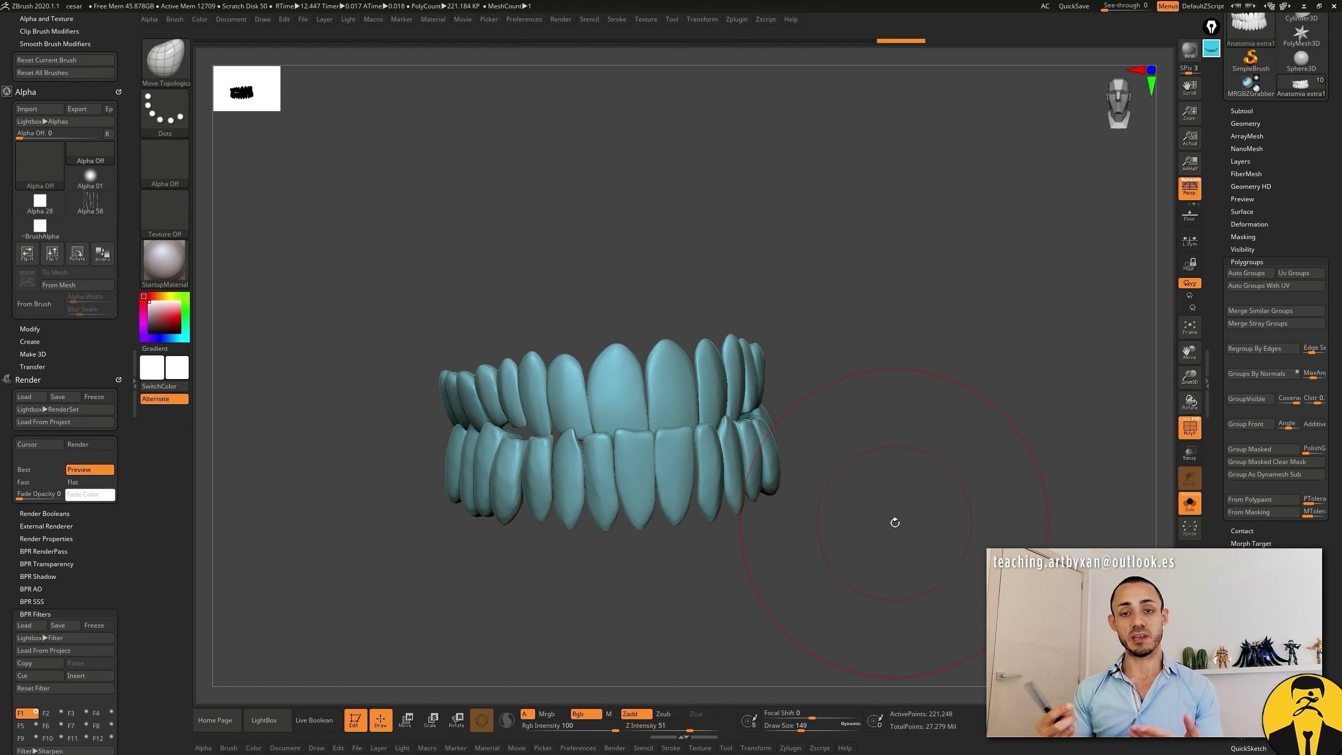
mouse_move(845, 391)
mouse_down()
mouse_move(883, 570)
mouse_move(852, 396)
mouse_up()
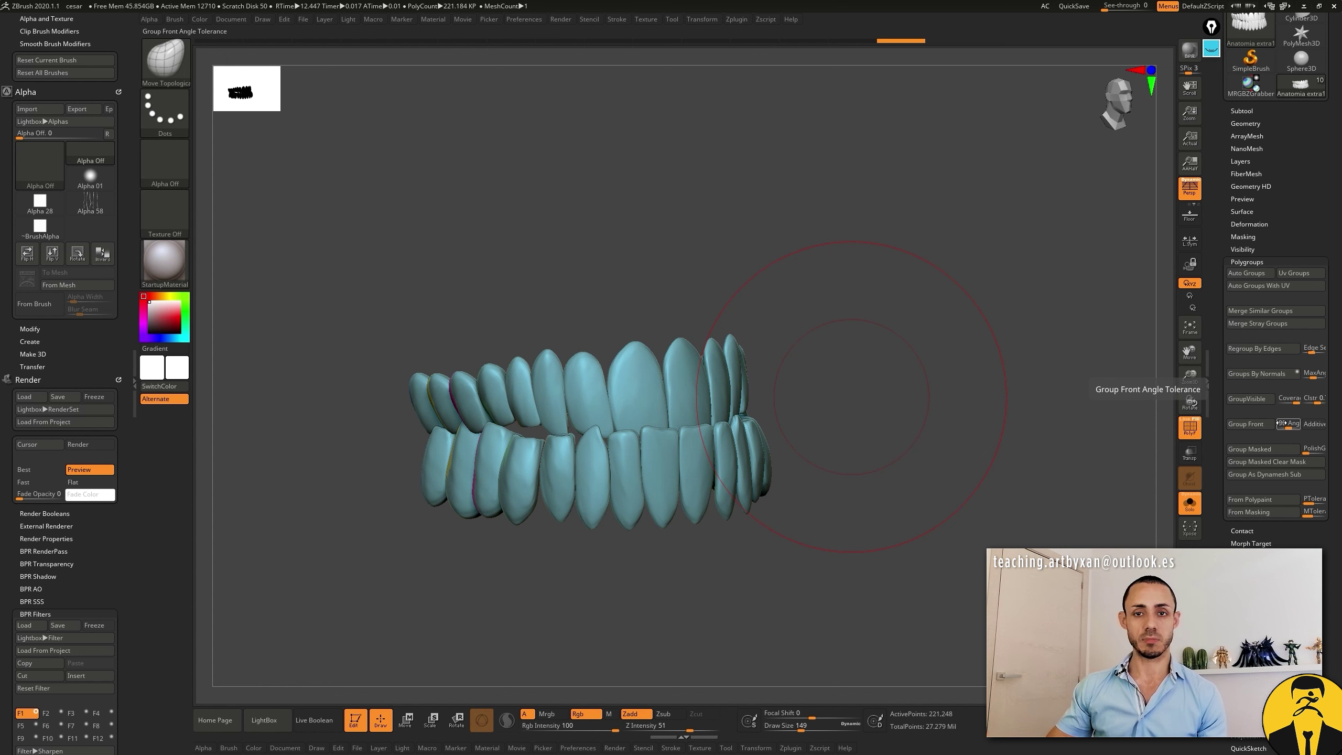
drag(899, 411, 908, 415)
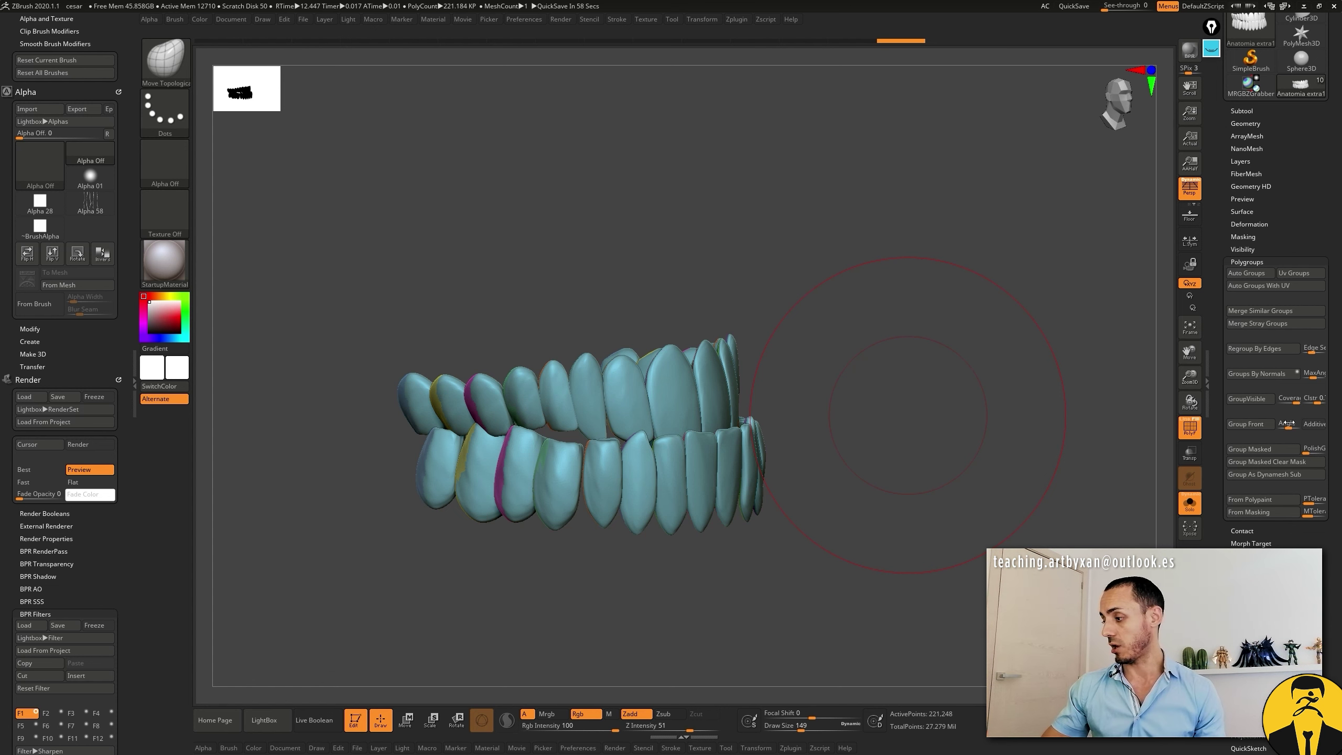
drag(980, 493, 960, 494)
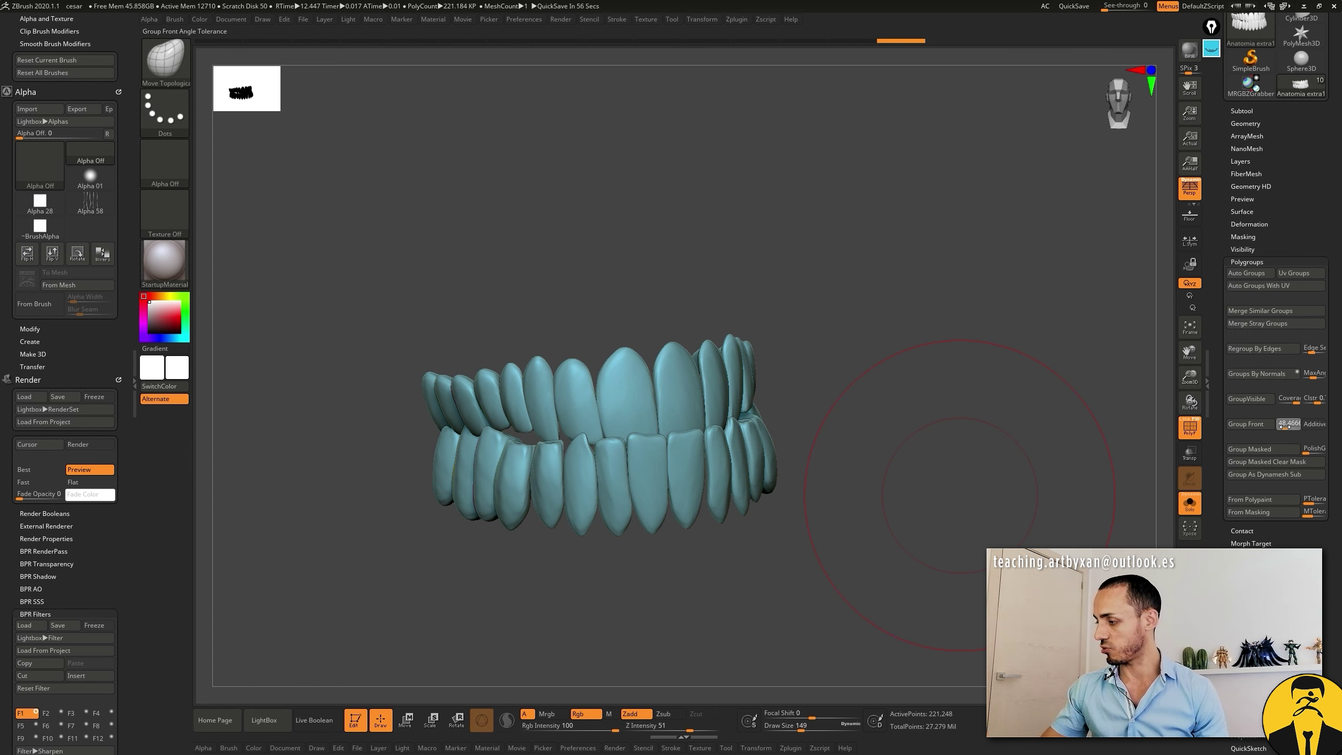
Step: Test Group Front, revert to one group, then Auto Groups for one polygroup per tooth
click(1245, 423)
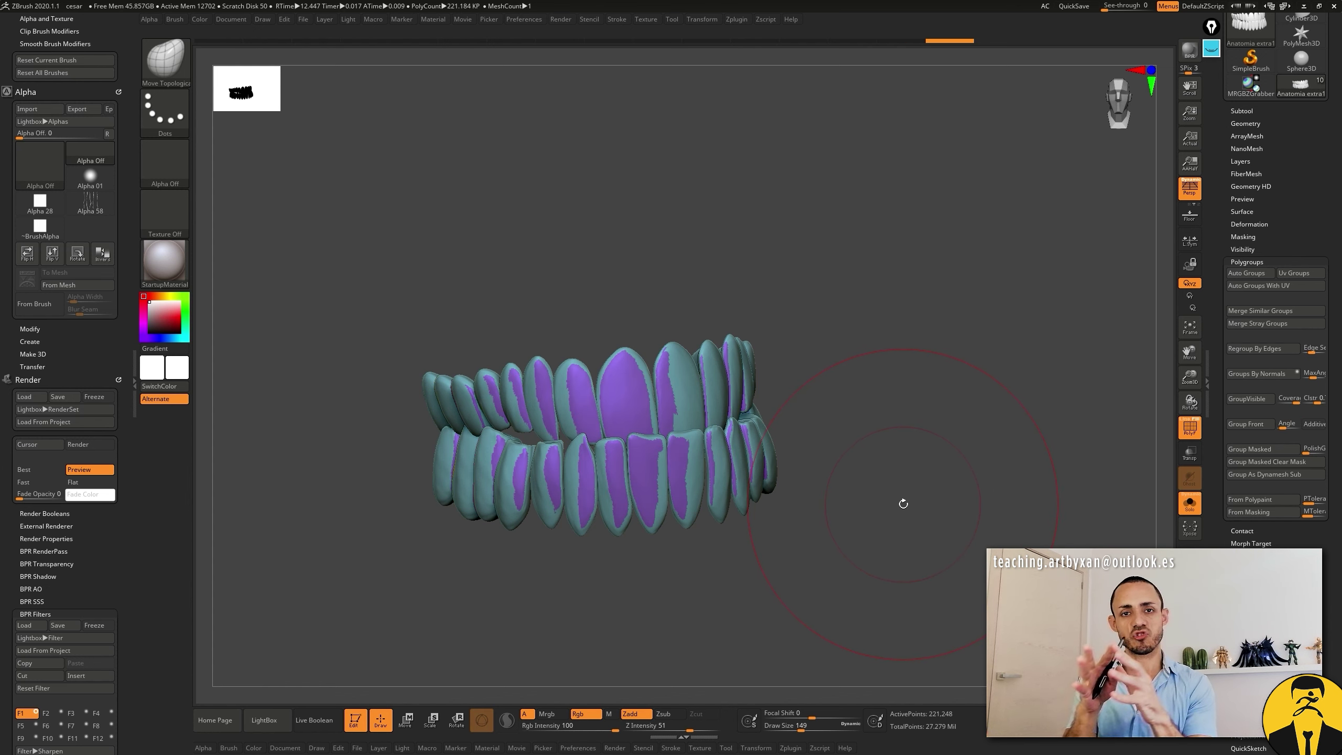
click(1248, 398)
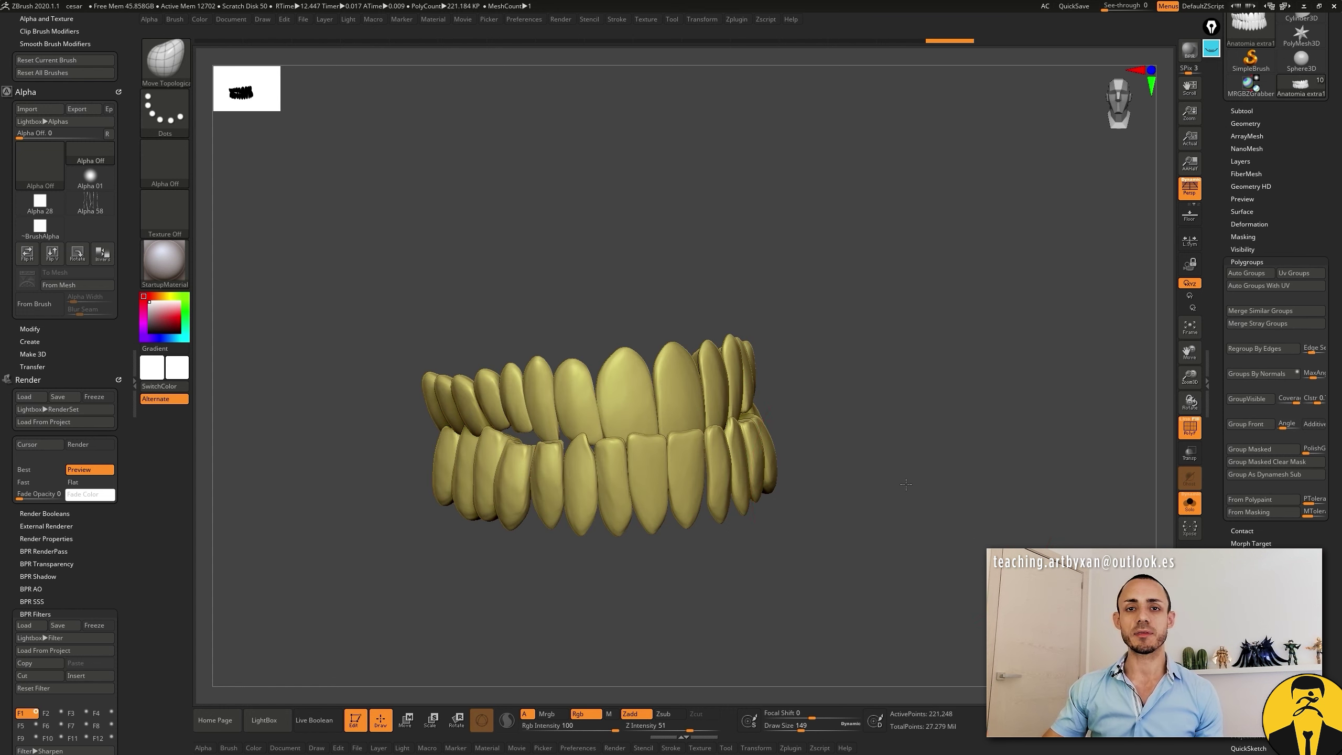
drag(920, 479, 904, 478)
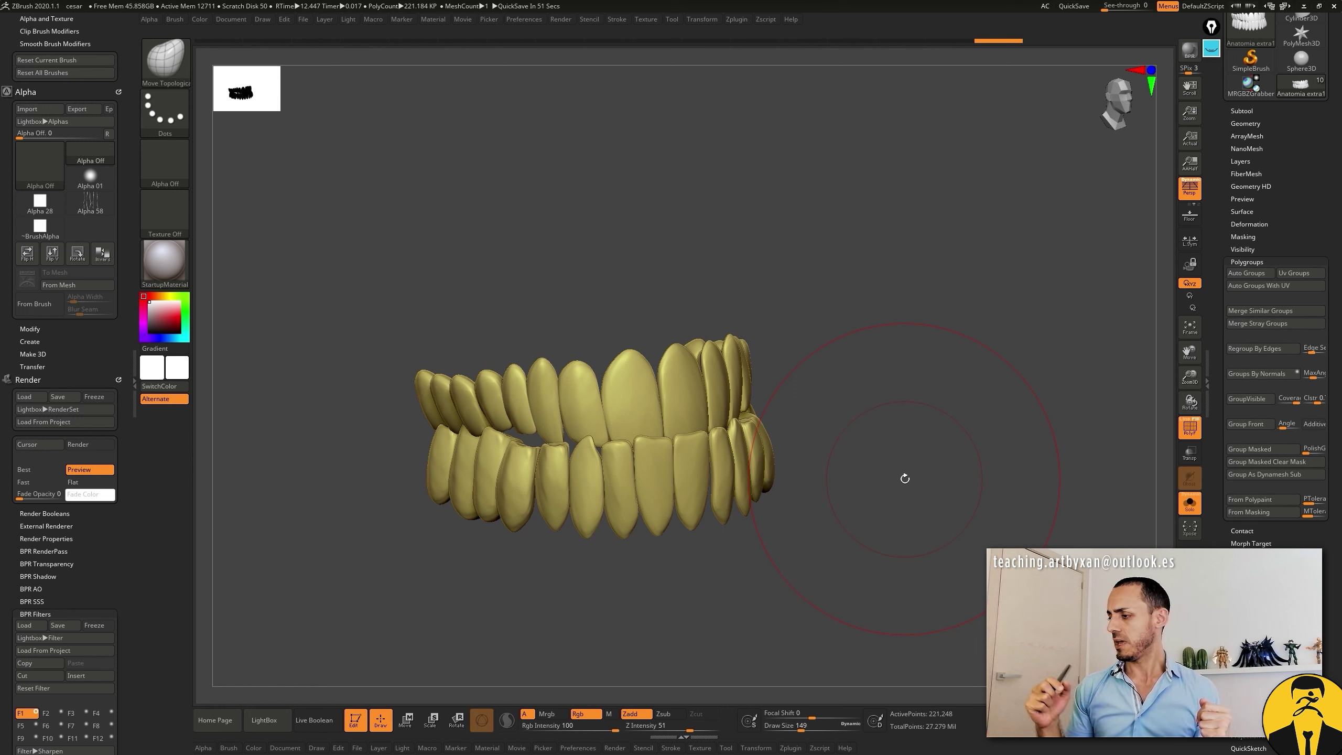
click(1246, 273)
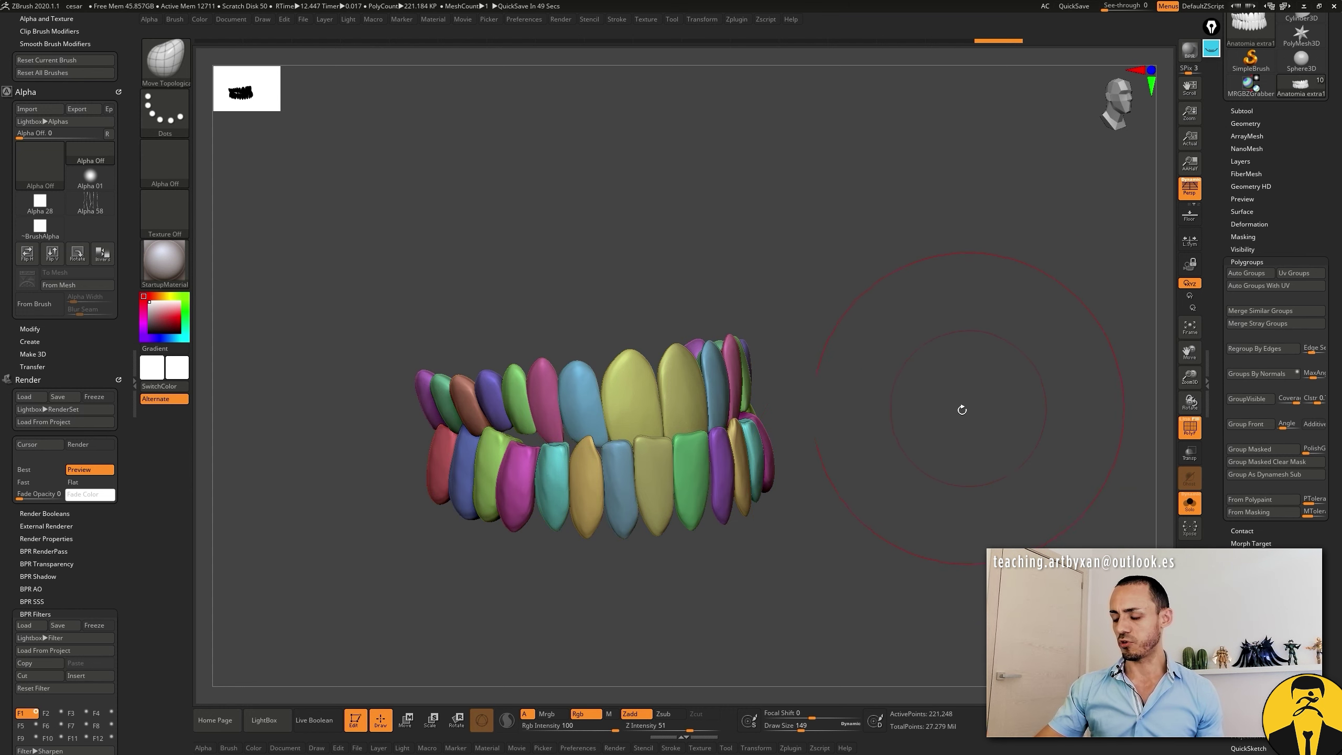
Step: Orbit the teeth to the other side and shrink the brush draw size
drag(951, 437, 893, 392)
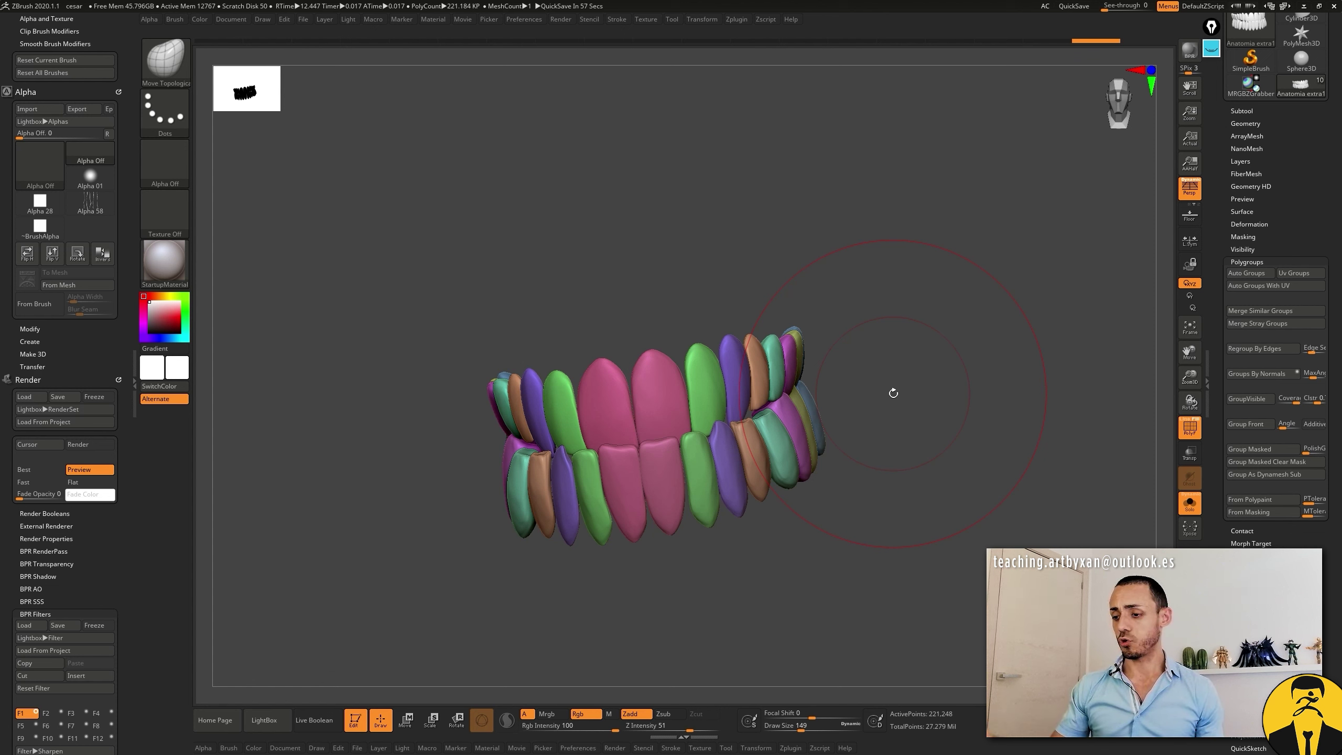
drag(914, 498, 905, 434)
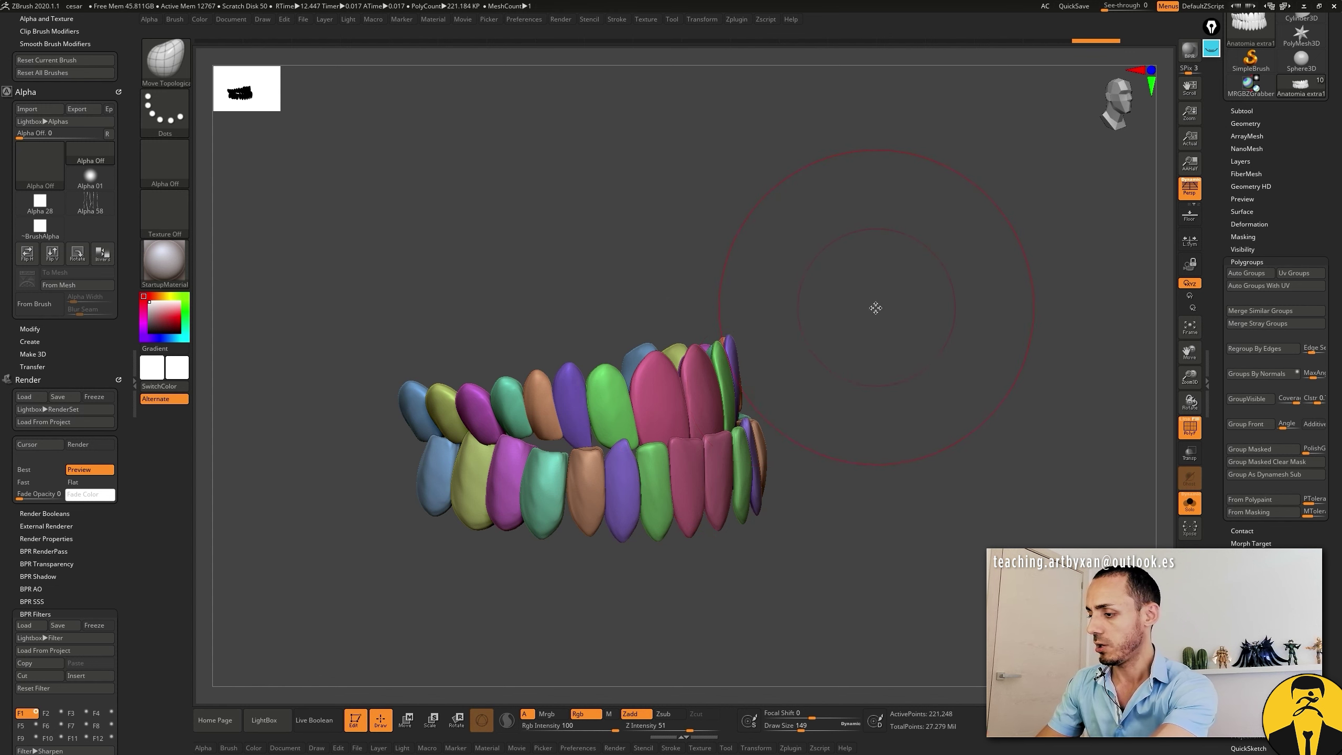
key(space)
drag(874, 305, 864, 308)
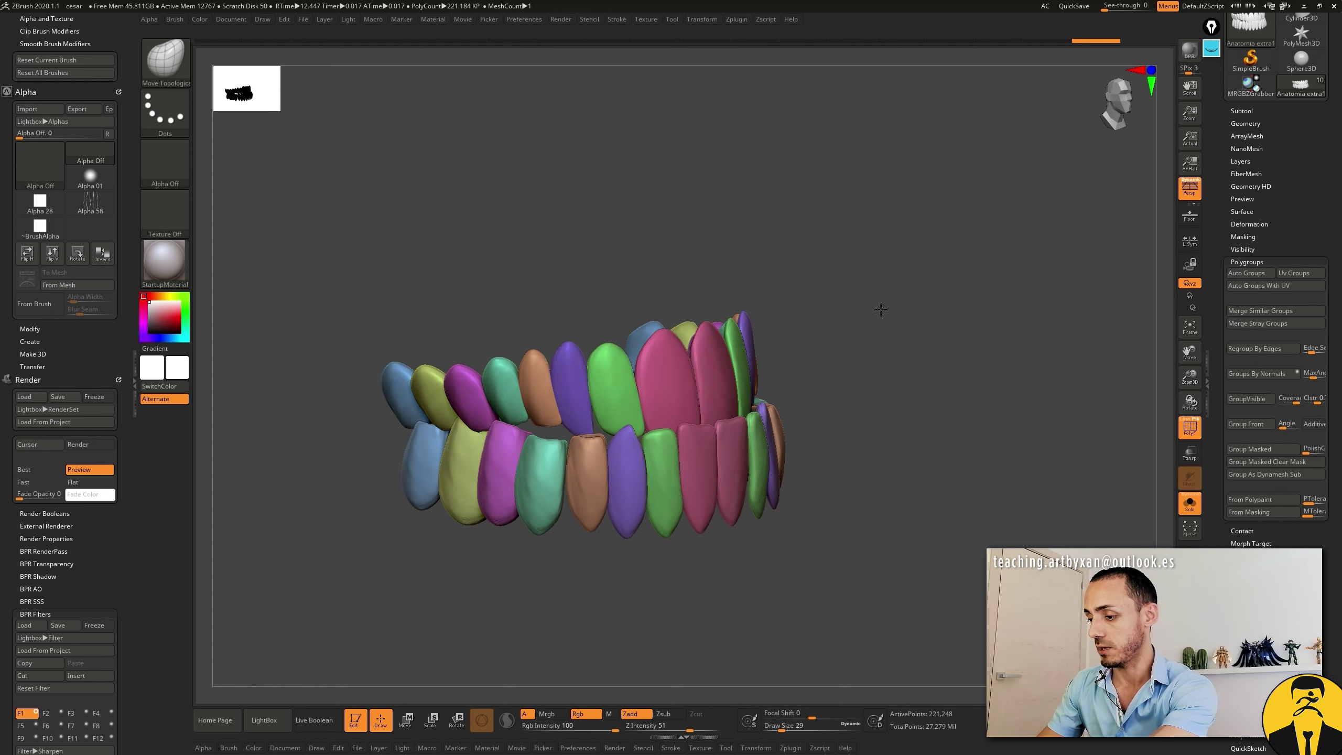
Step: Merge Similar Groups, rerun Auto Groups, then isolate the pink front tooth
click(1243, 308)
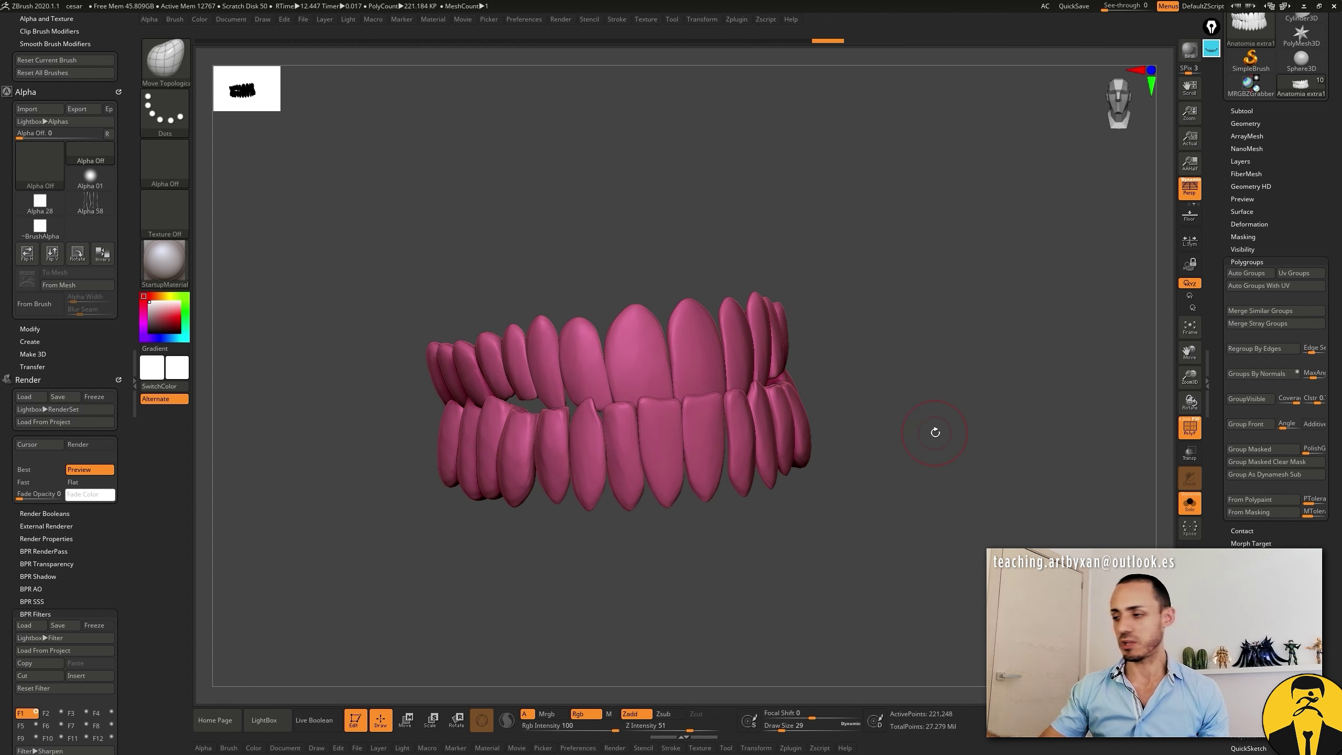
click(1243, 273)
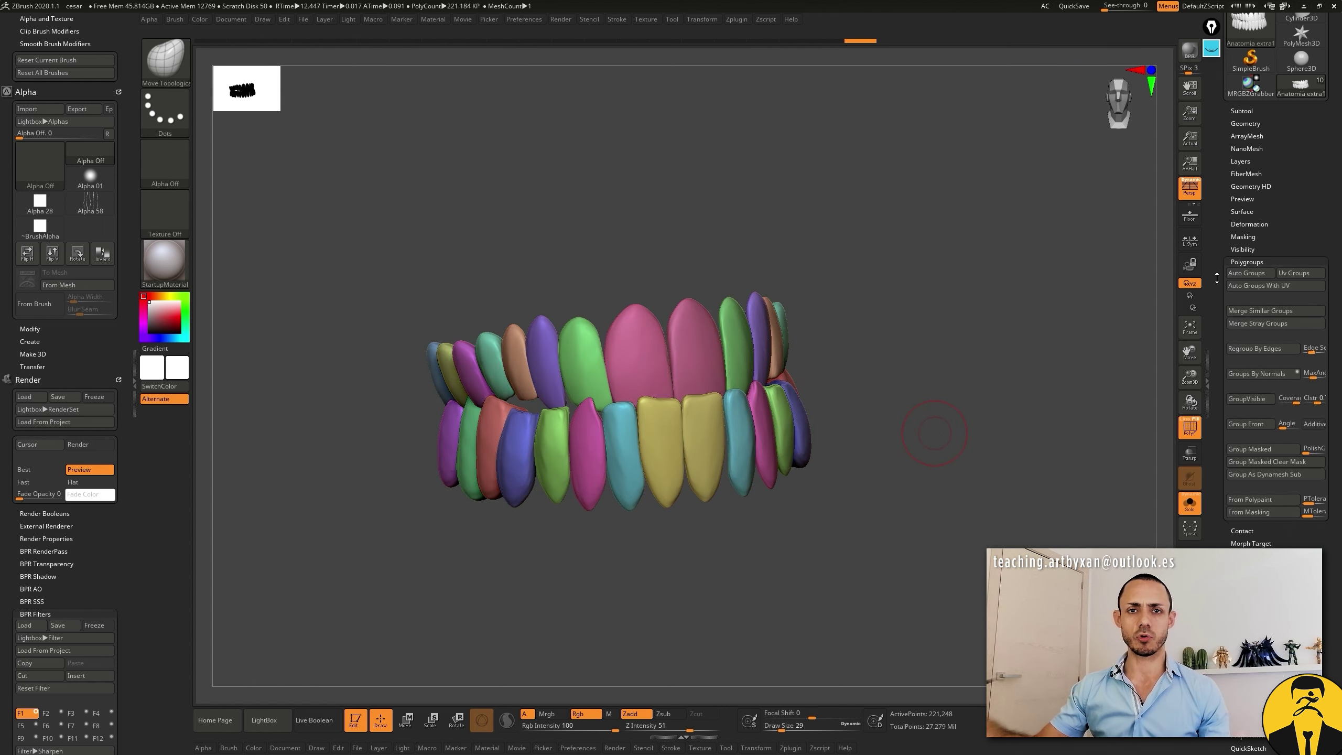
drag(899, 306, 687, 318)
ctrl+shift+click(667, 322)
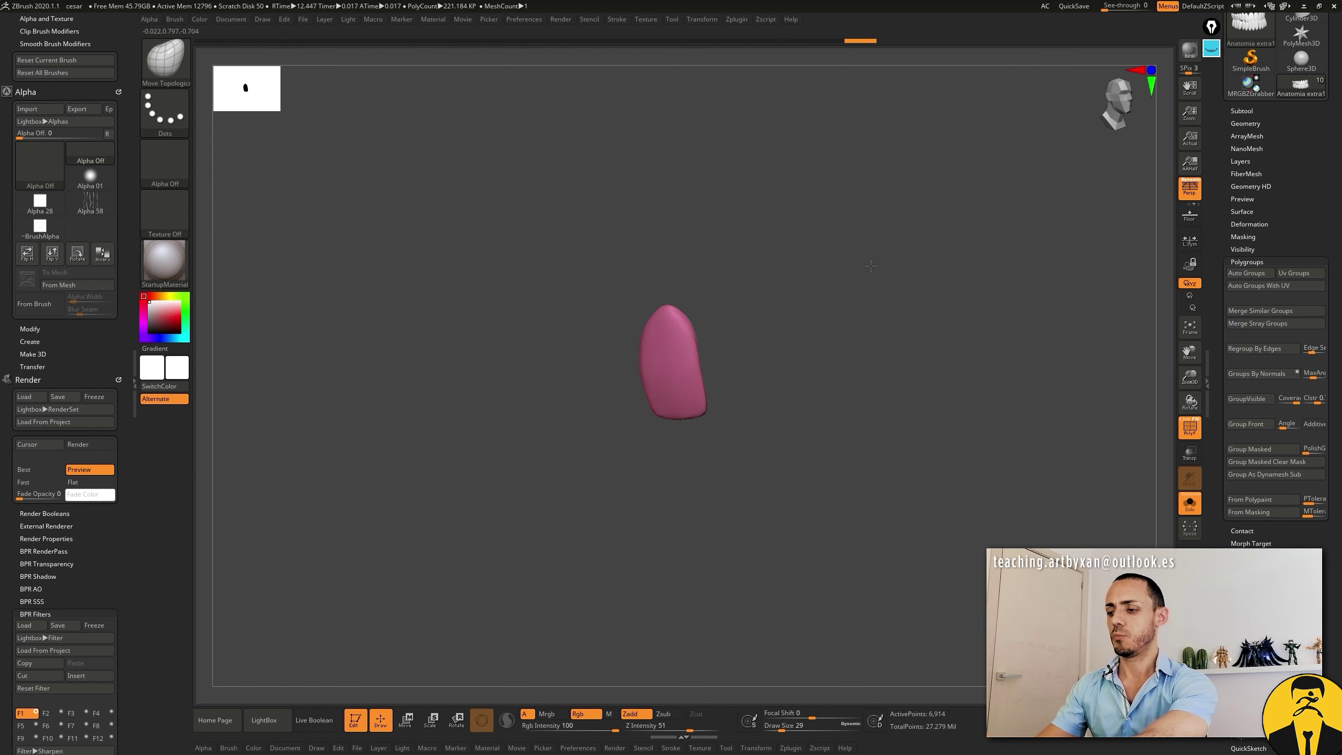
Step: Unhide all teeth, then isolate the yellow lower tooth and unhide again
drag(856, 259, 884, 246)
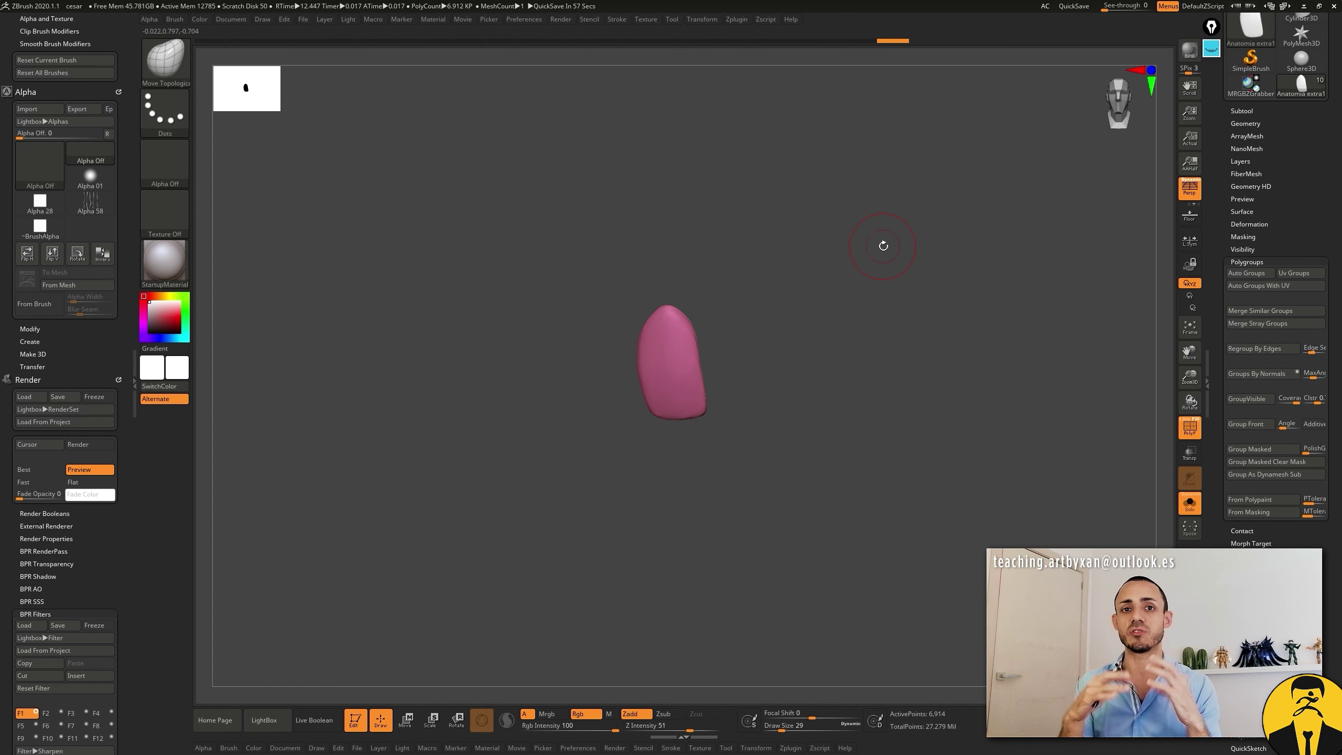
ctrl+shift+click(883, 245)
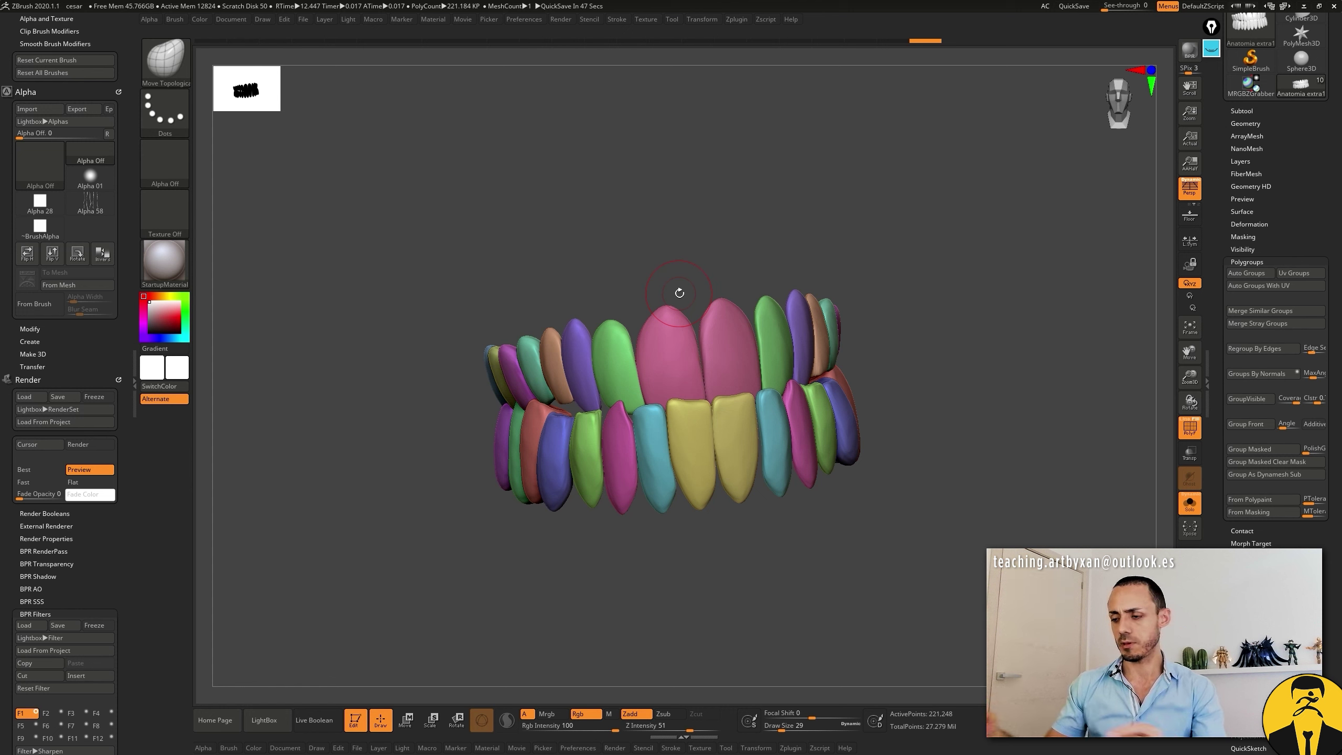
alt+click(718, 459)
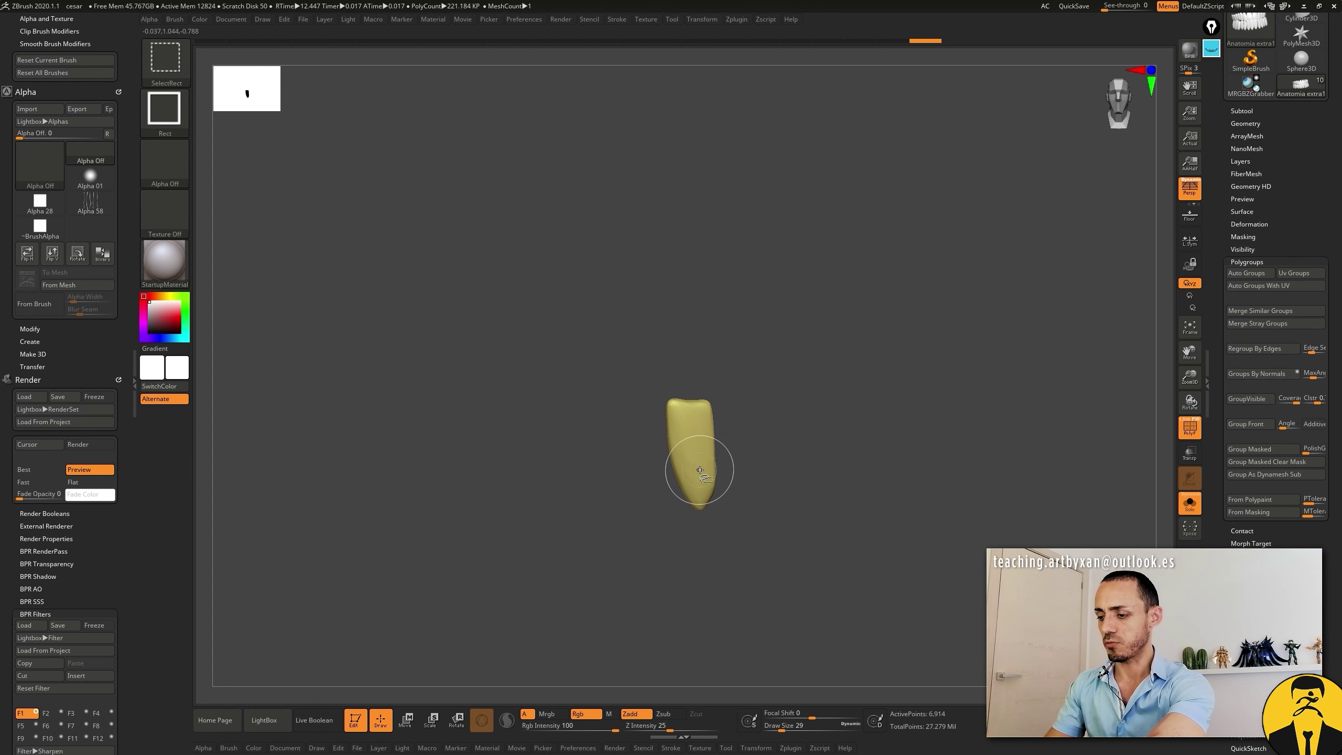
drag(839, 406, 844, 392)
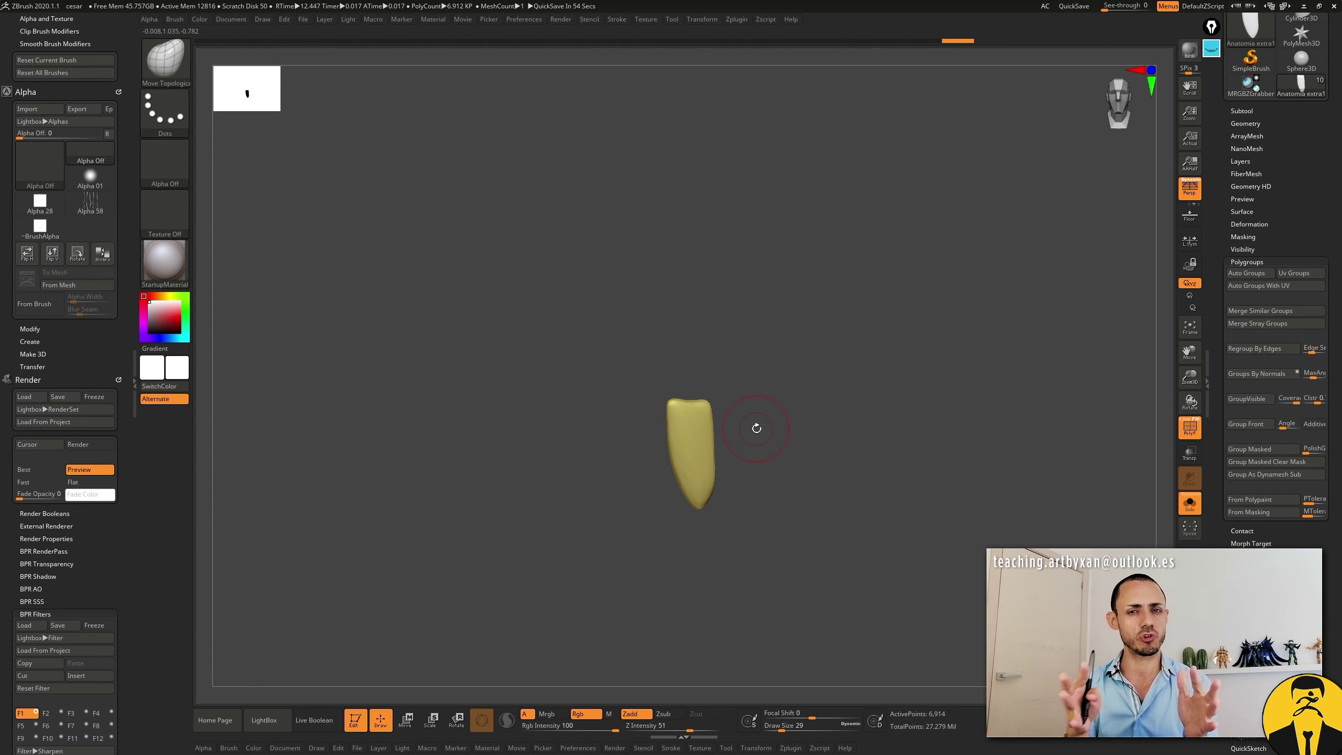
ctrl+shift+click(754, 426)
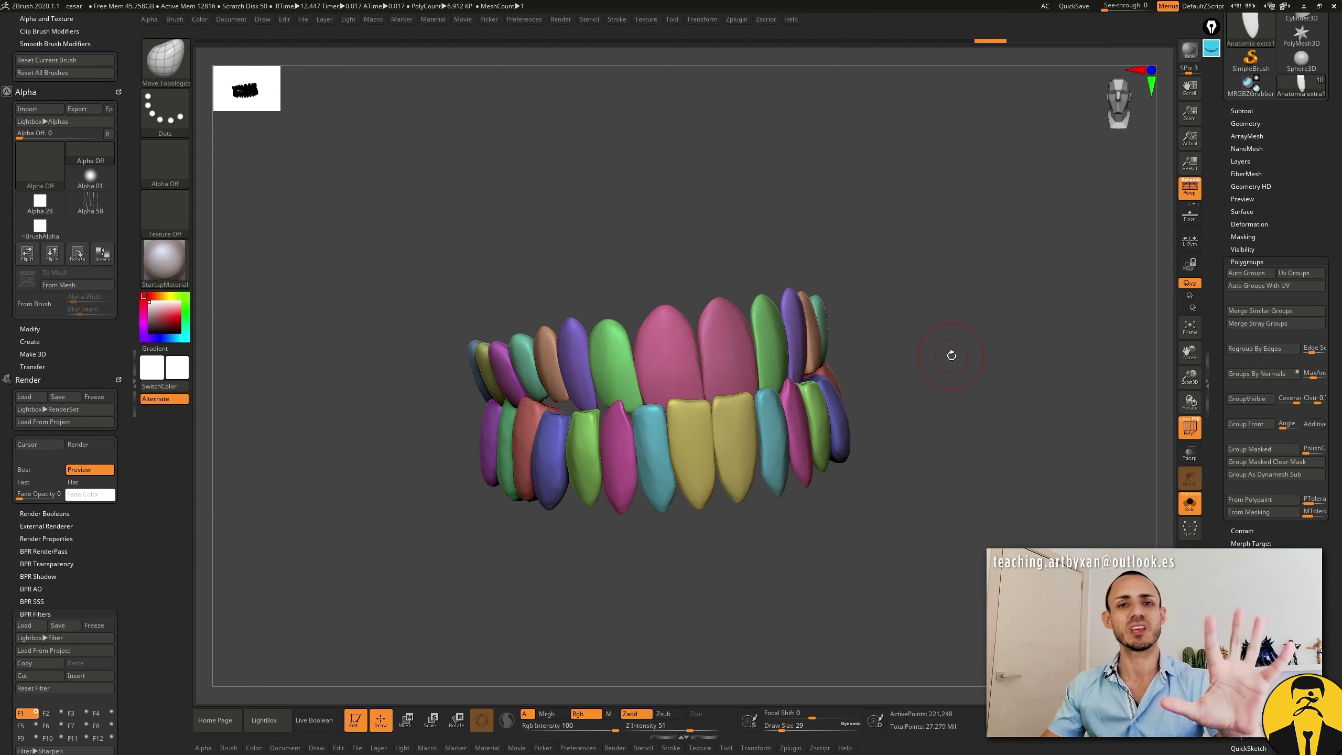
Step: Isolate the pink upper tooth, then bring back all hidden teeth
mouse_move(951, 355)
mouse_down()
mouse_move(955, 367)
mouse_move(958, 355)
mouse_up()
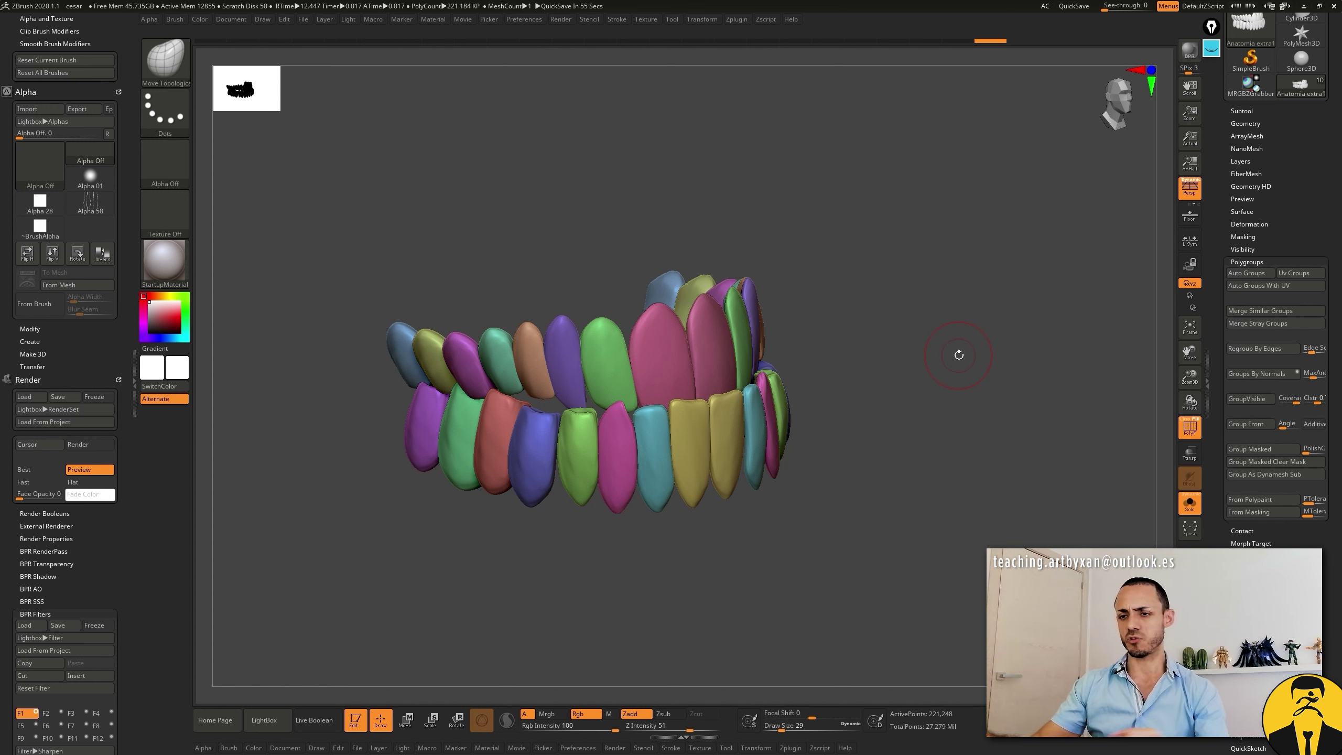
ctrl+shift+click(642, 347)
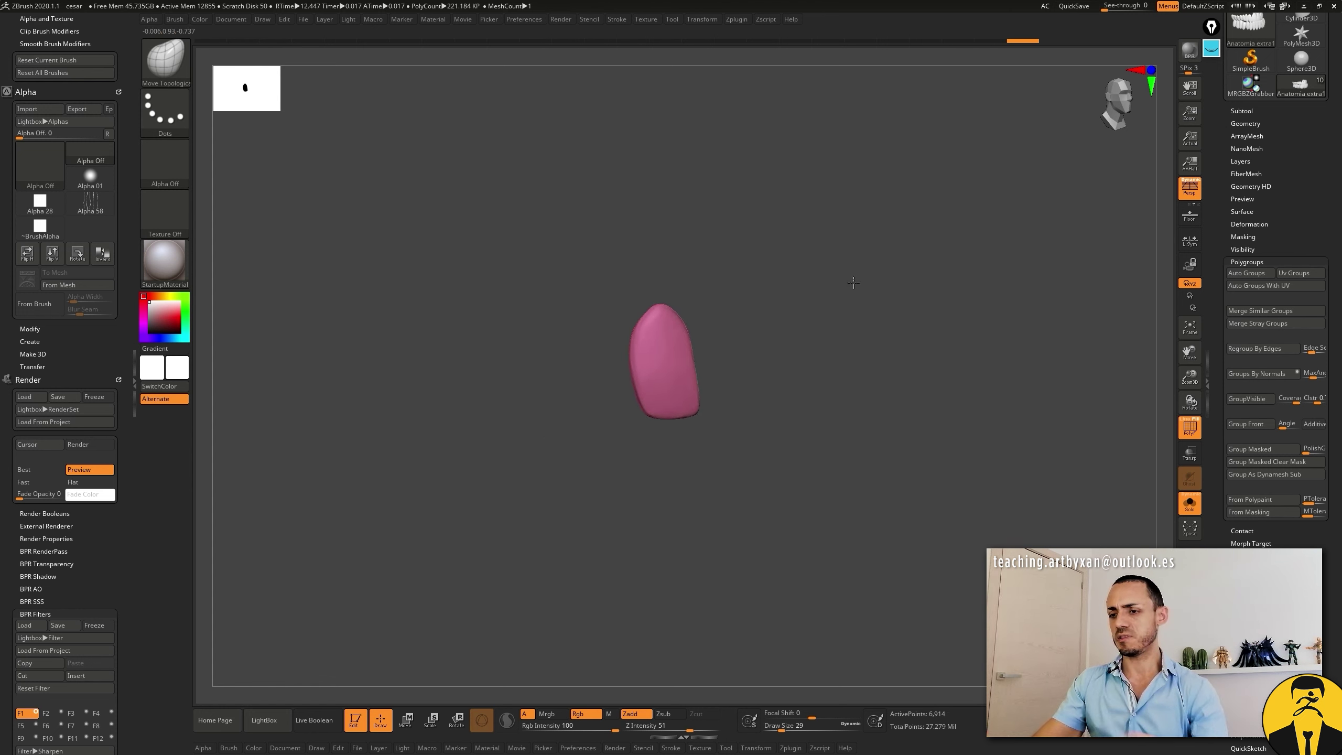
ctrl+shift+click(969, 414)
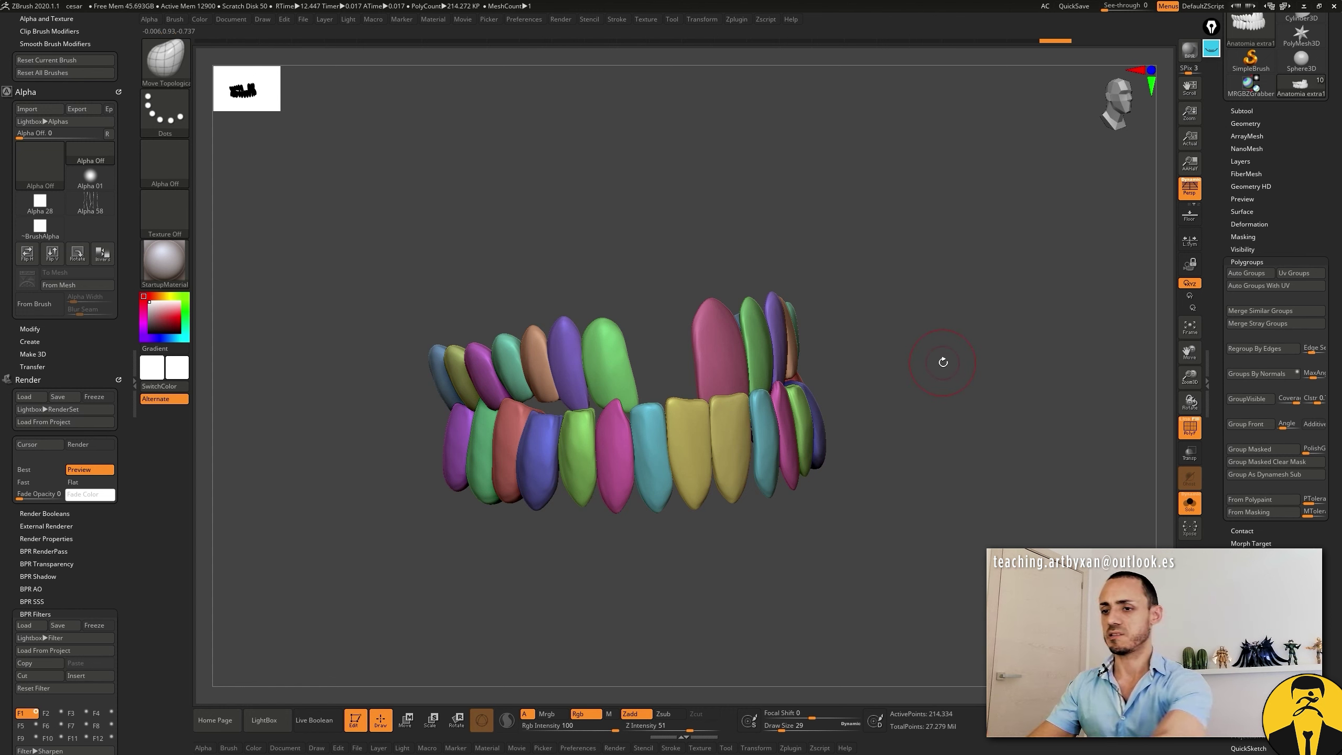
Step: Hide the ten upper teeth one by one, leaving the lower row visible
ctrl+alt+shift+click(602, 338)
ctrl+alt+shift+click(566, 341)
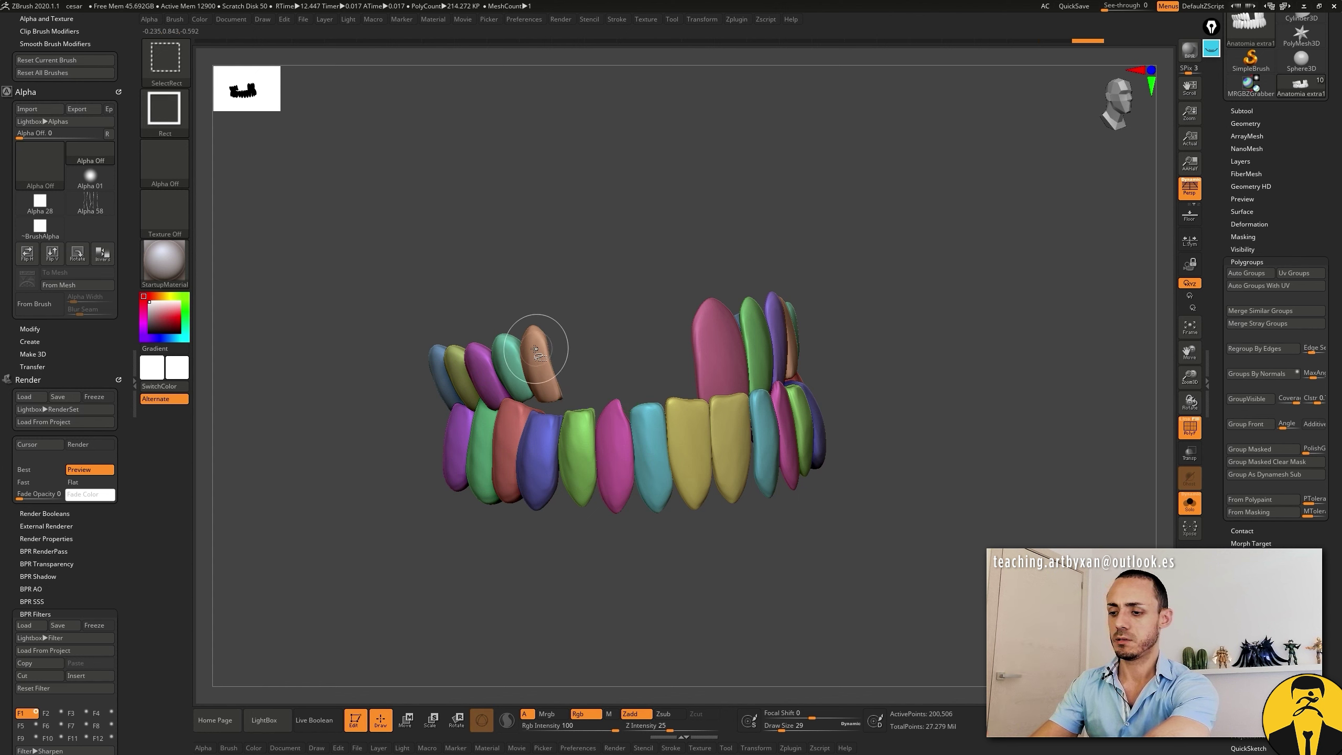
ctrl+alt+shift+click(538, 353)
ctrl+alt+shift+click(479, 358)
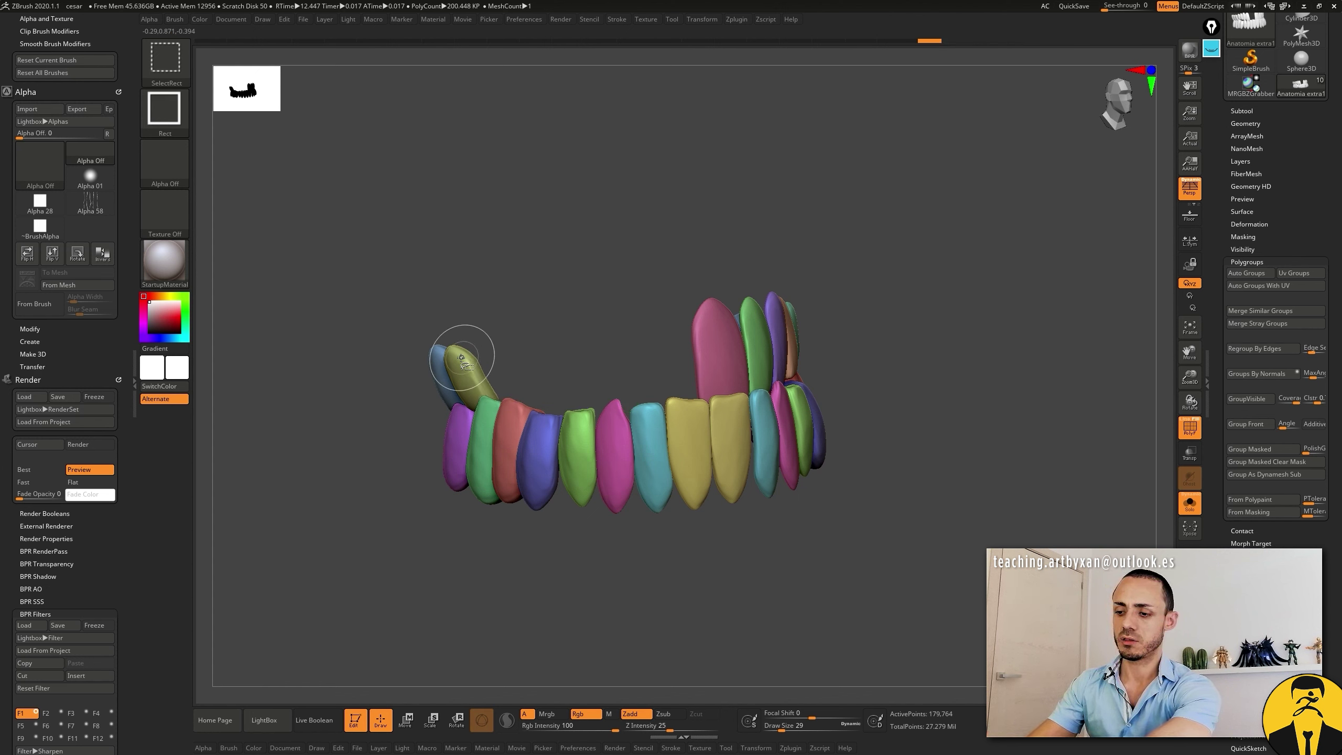
ctrl+alt+shift+click(442, 364)
ctrl+alt+shift+click(720, 332)
ctrl+alt+shift+click(753, 338)
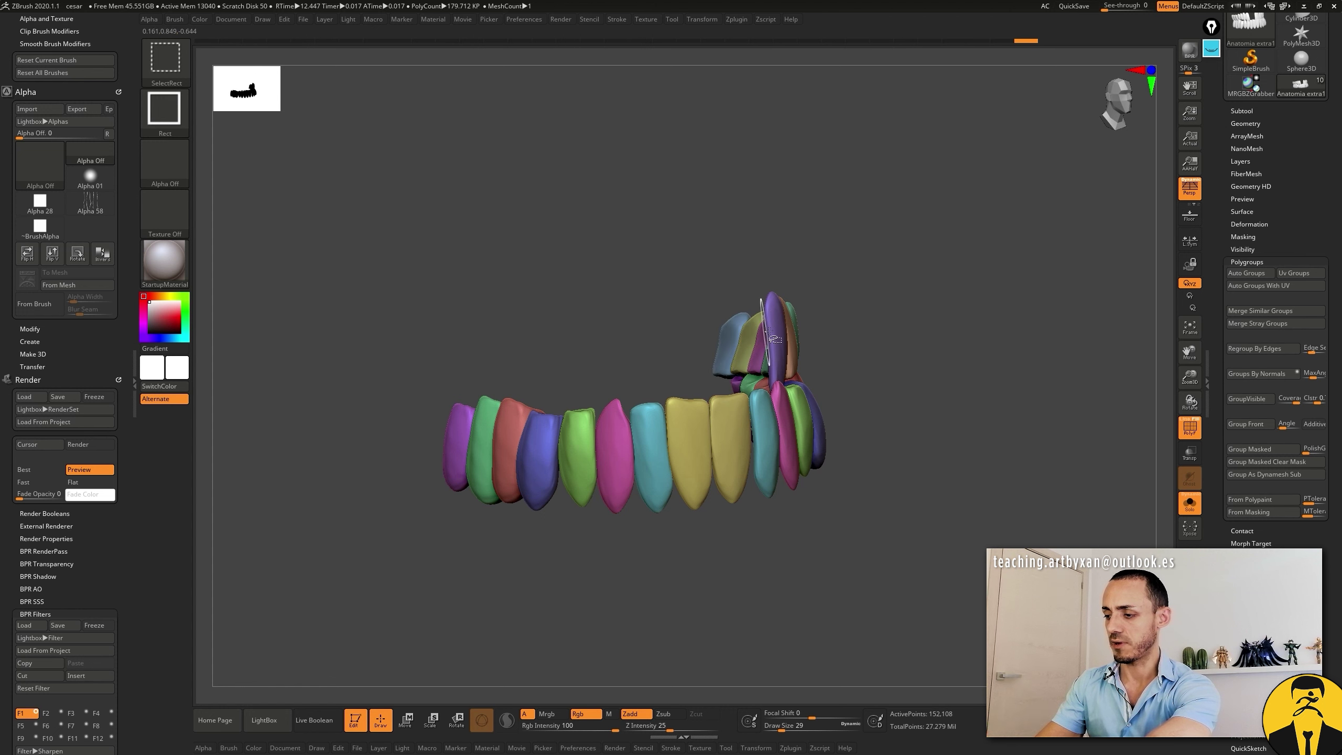
ctrl+alt+shift+click(782, 317)
ctrl+alt+shift+click(771, 331)
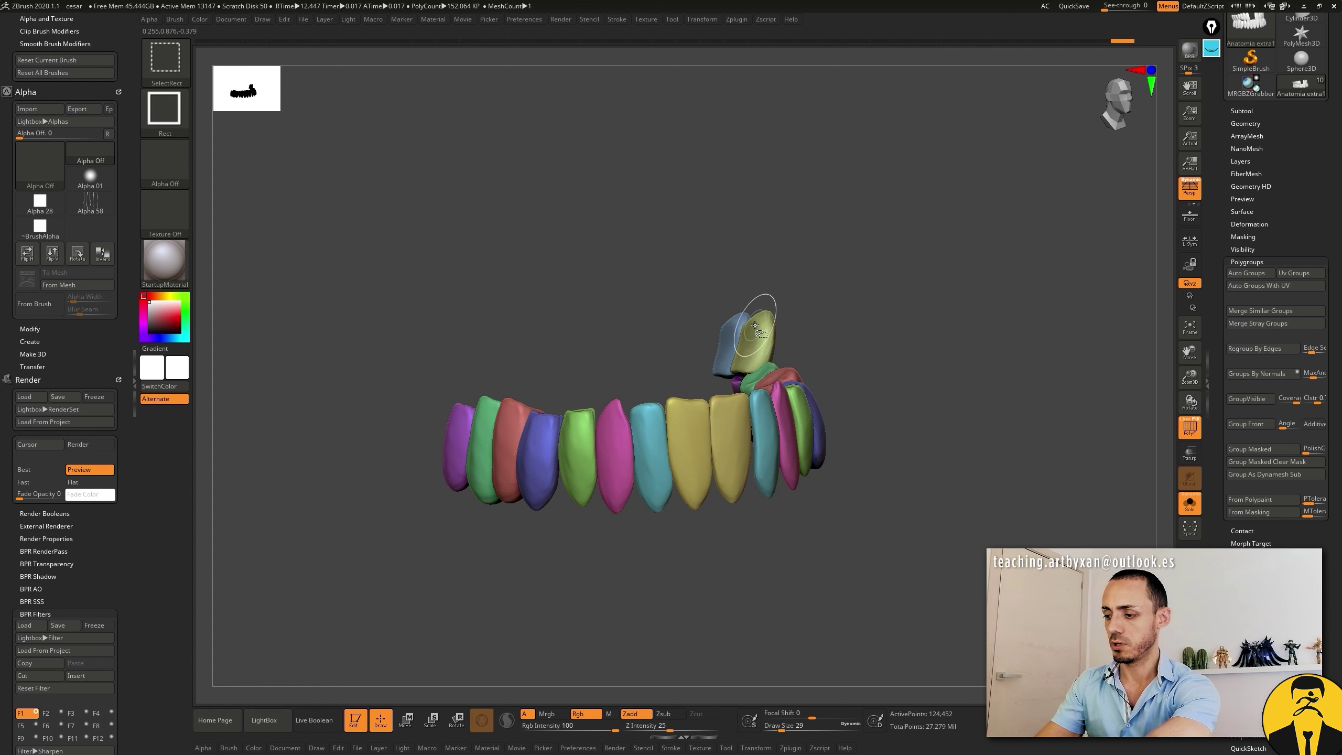
ctrl+alt+shift+click(731, 338)
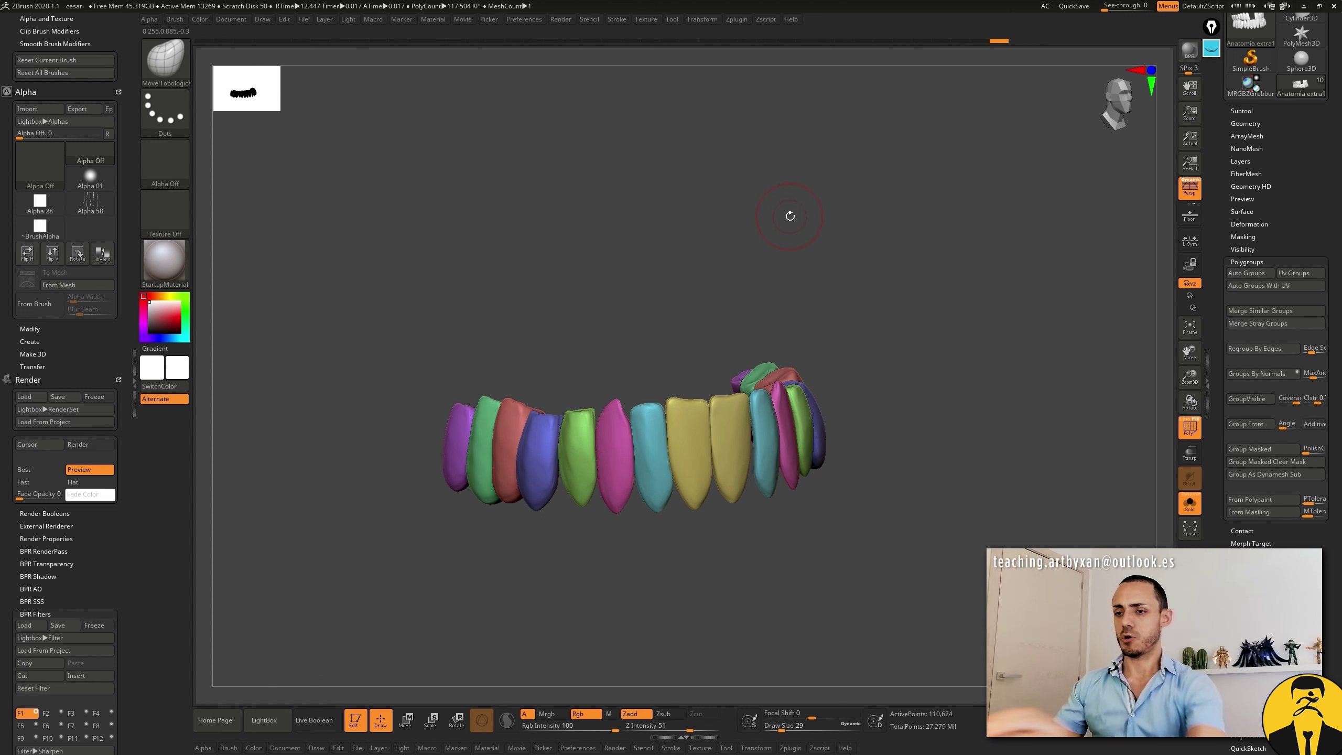
Step: Use GroupVisible to merge the lower teeth, then the upper teeth, into single polygroups
ctrl+shift+drag(928, 302, 1014, 476)
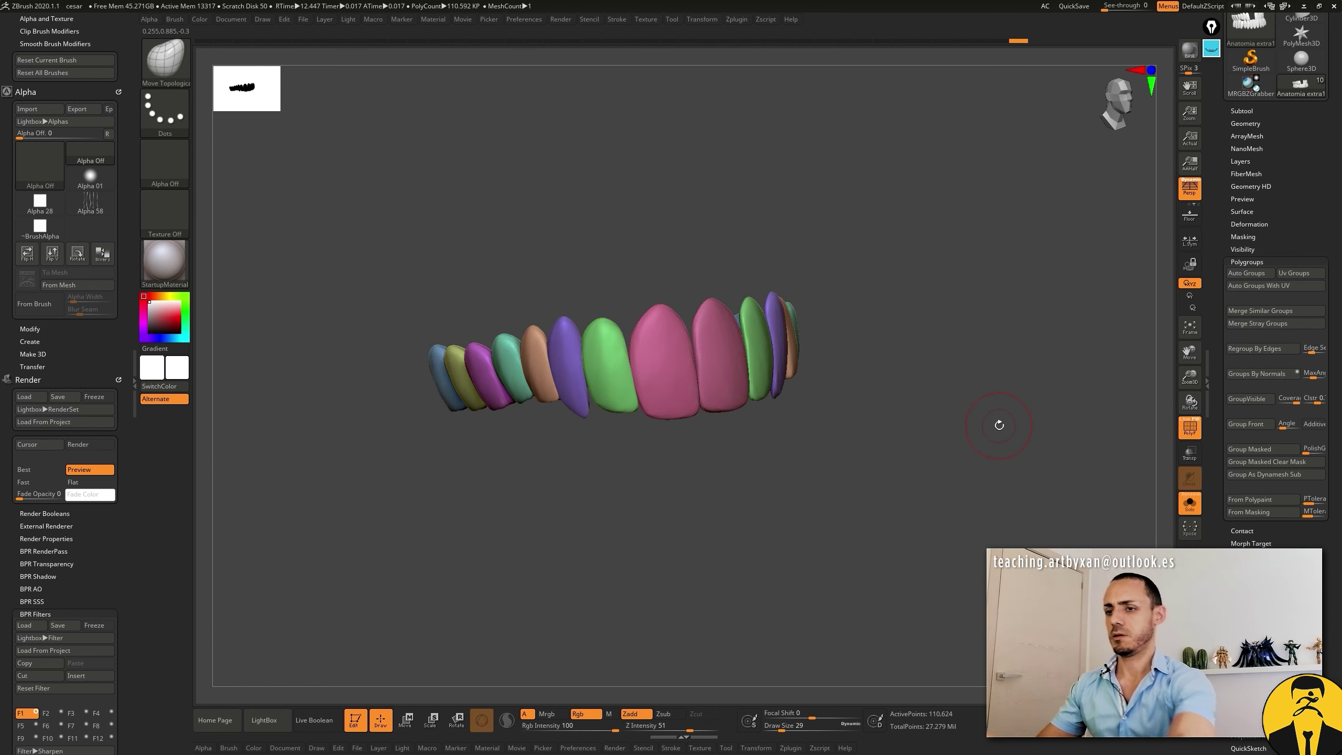
ctrl+shift+drag(974, 348, 1011, 498)
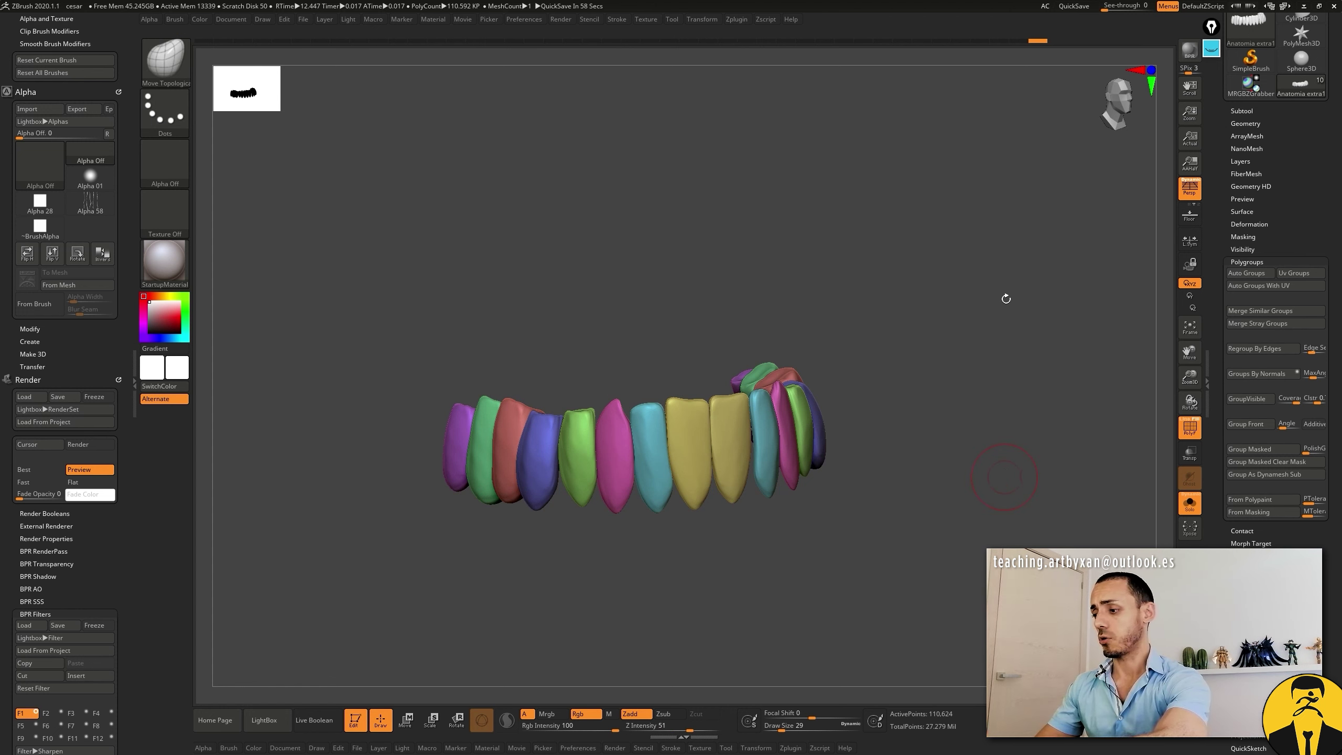
mouse_move(971, 307)
ctrl+shift+mouse_down()
mouse_move(1026, 455)
mouse_move(1011, 438)
ctrl+shift+mouse_up()
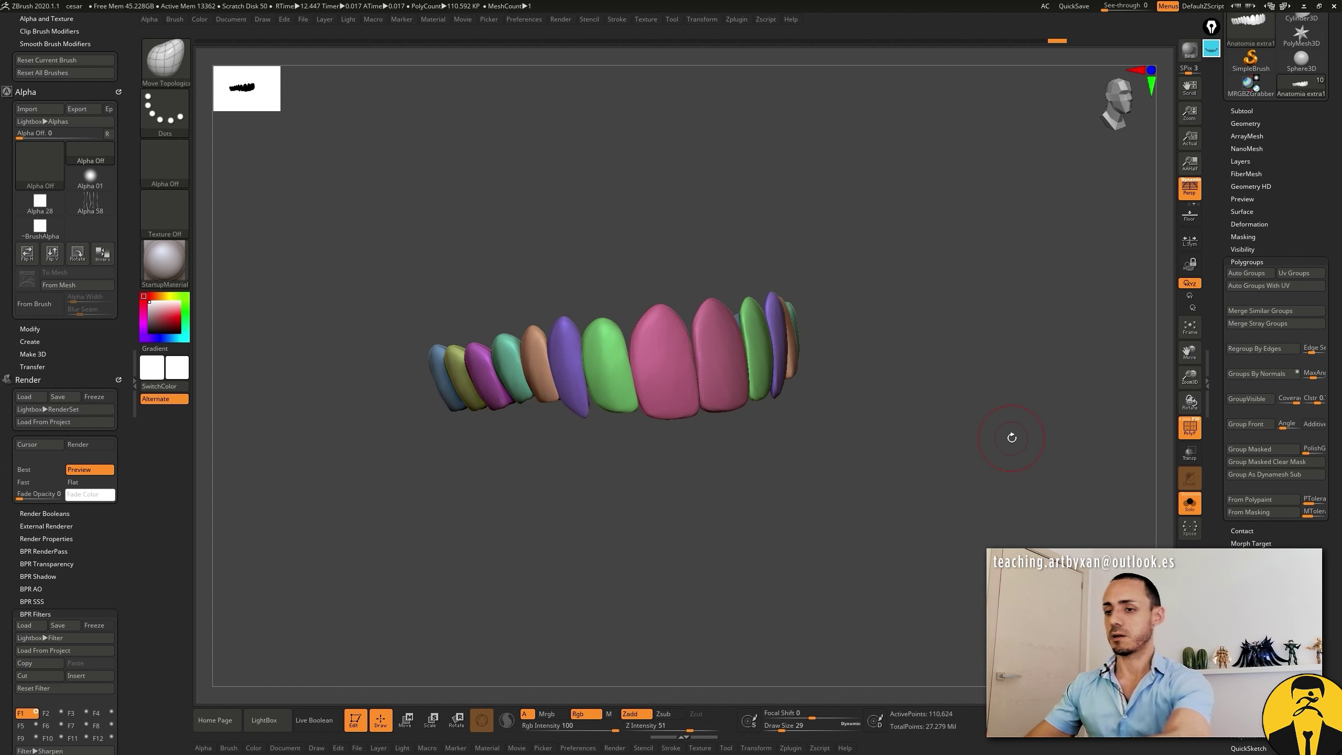
mouse_move(958, 321)
mouse_down()
mouse_move(992, 443)
mouse_move(948, 430)
mouse_move(934, 405)
mouse_up()
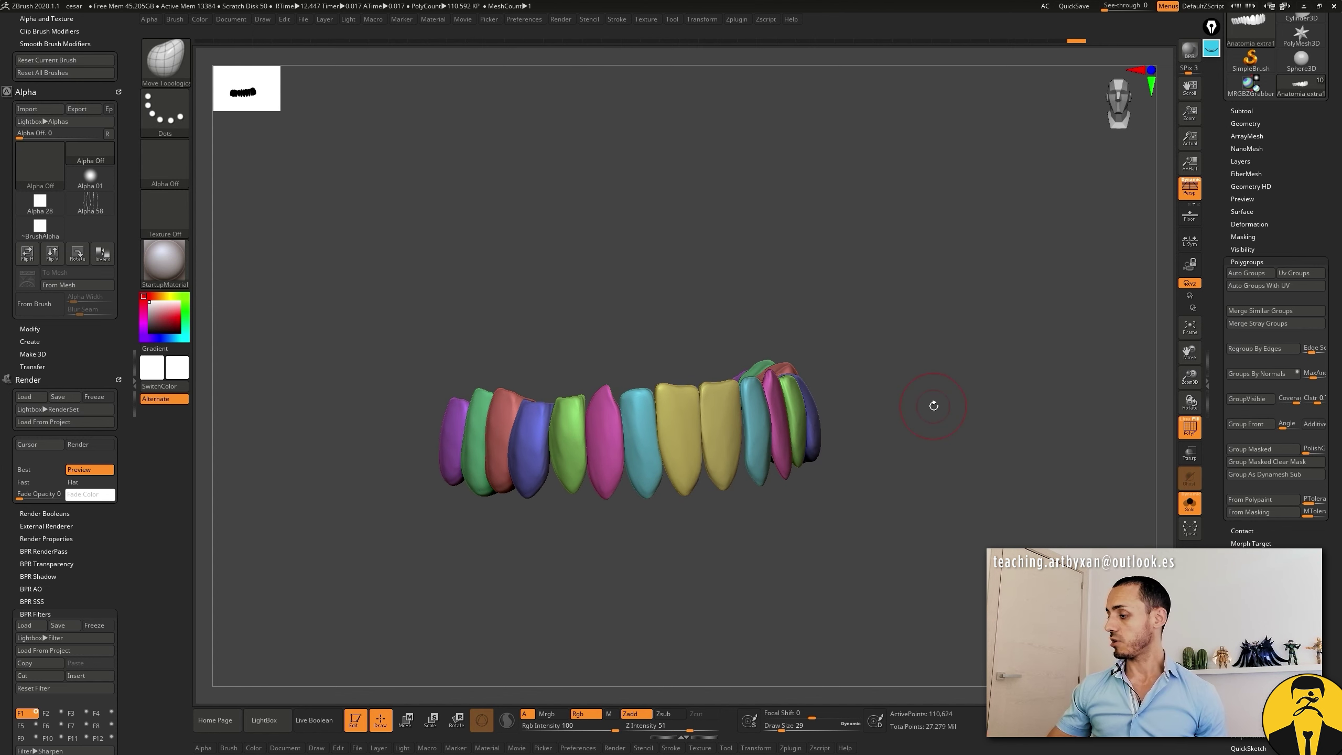
click(1247, 400)
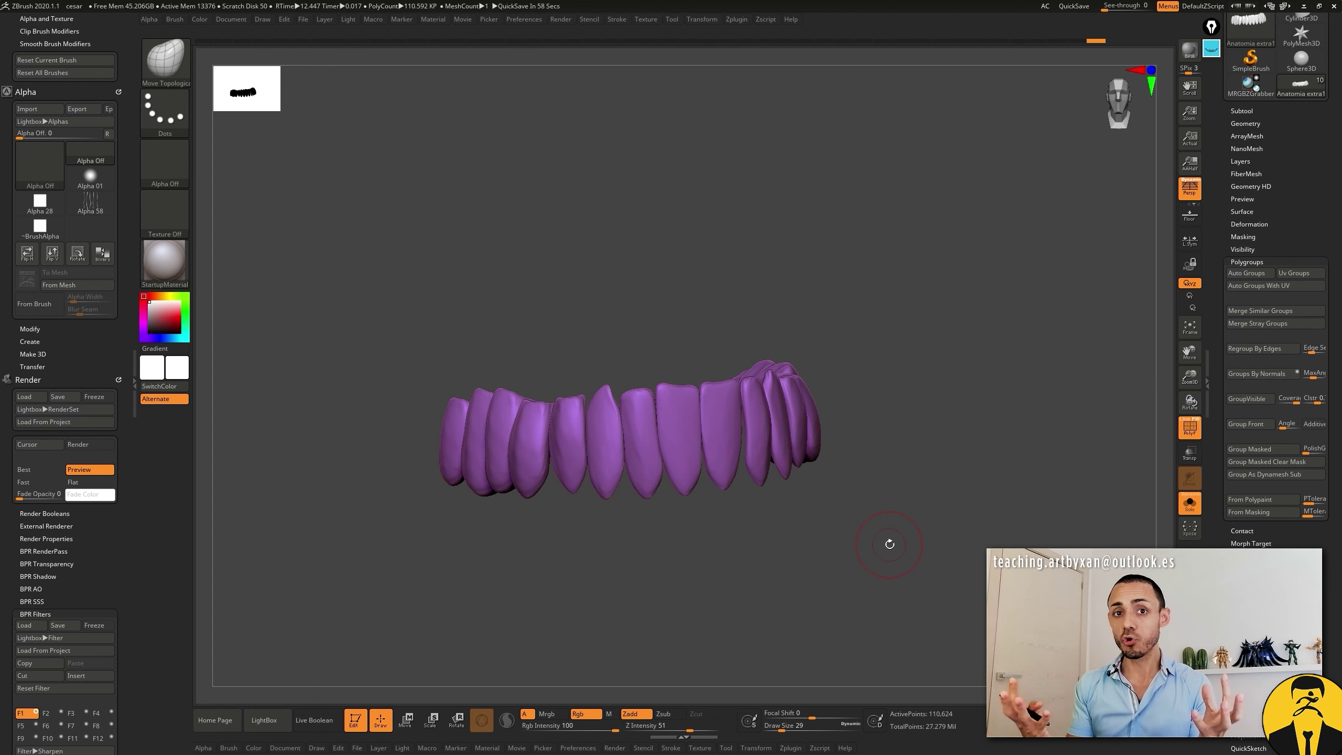
ctrl+shift+drag(918, 320, 992, 498)
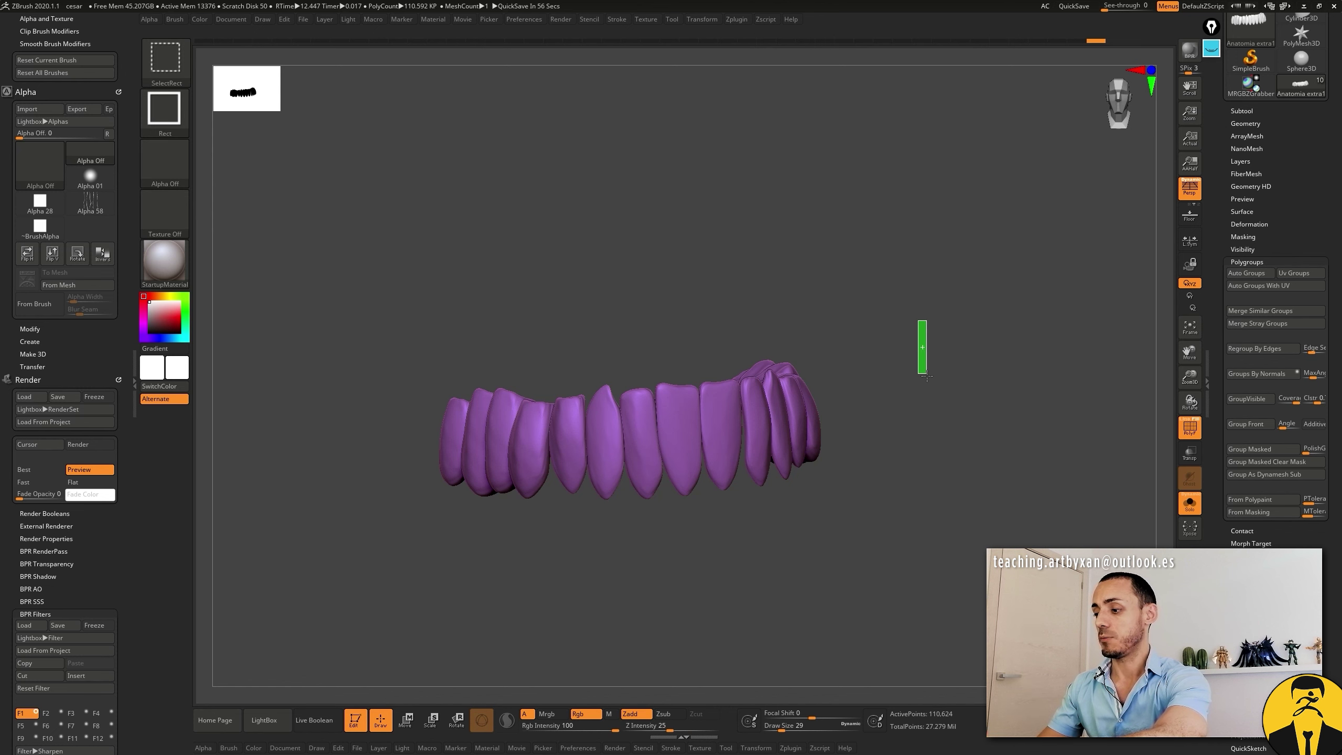
click(1243, 399)
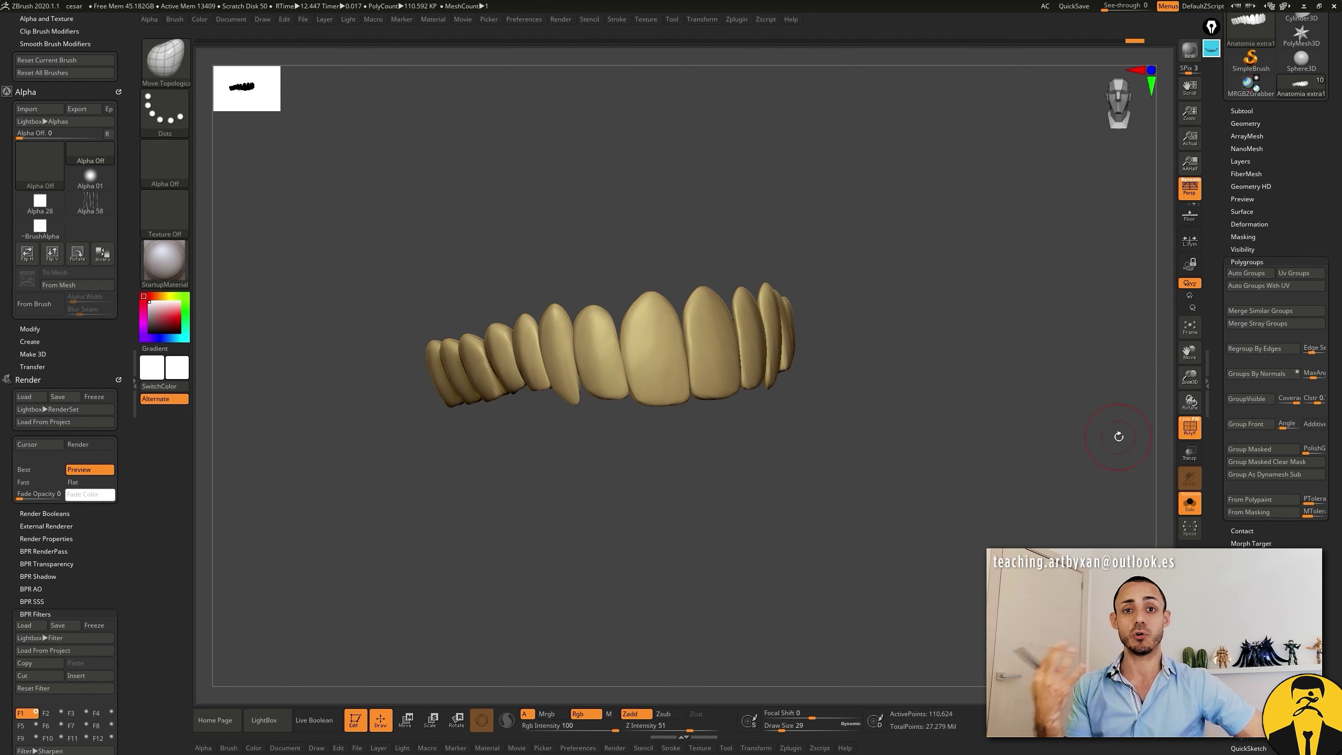
key(ctrl+shift)
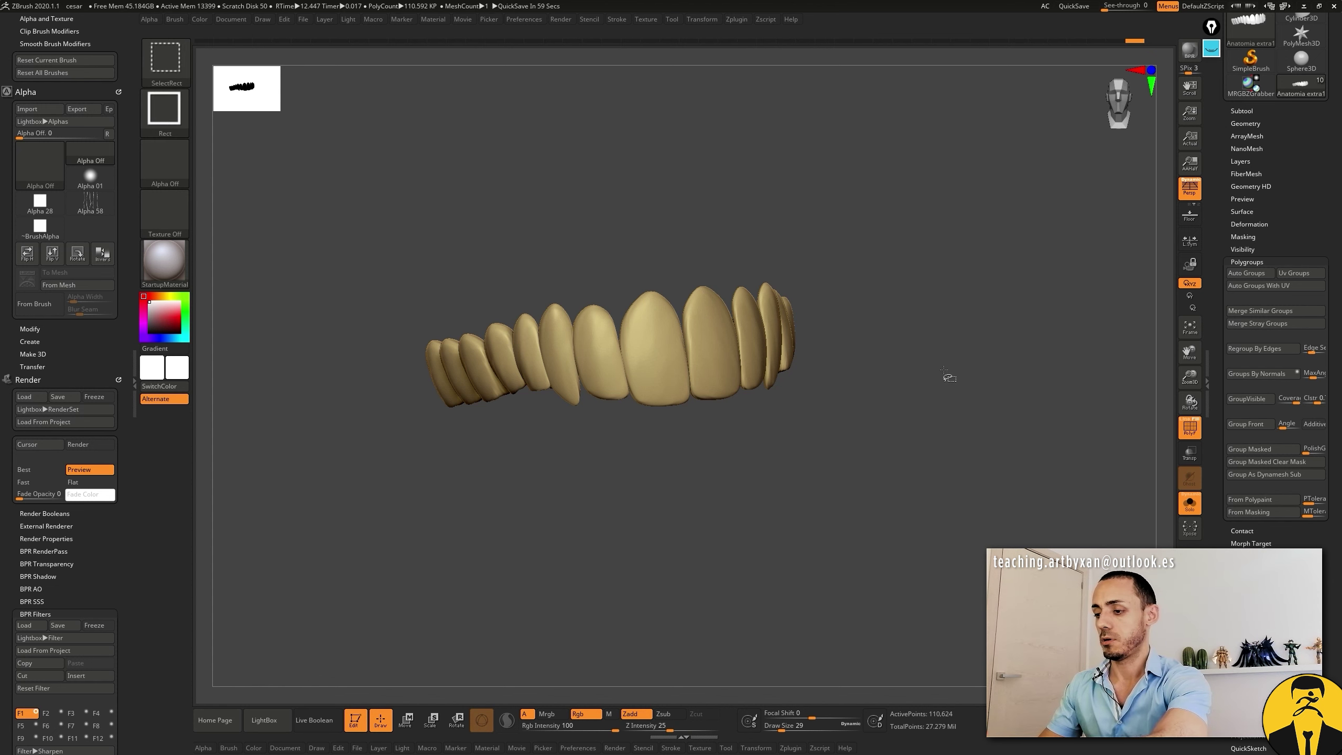
ctrl+shift+click(942, 376)
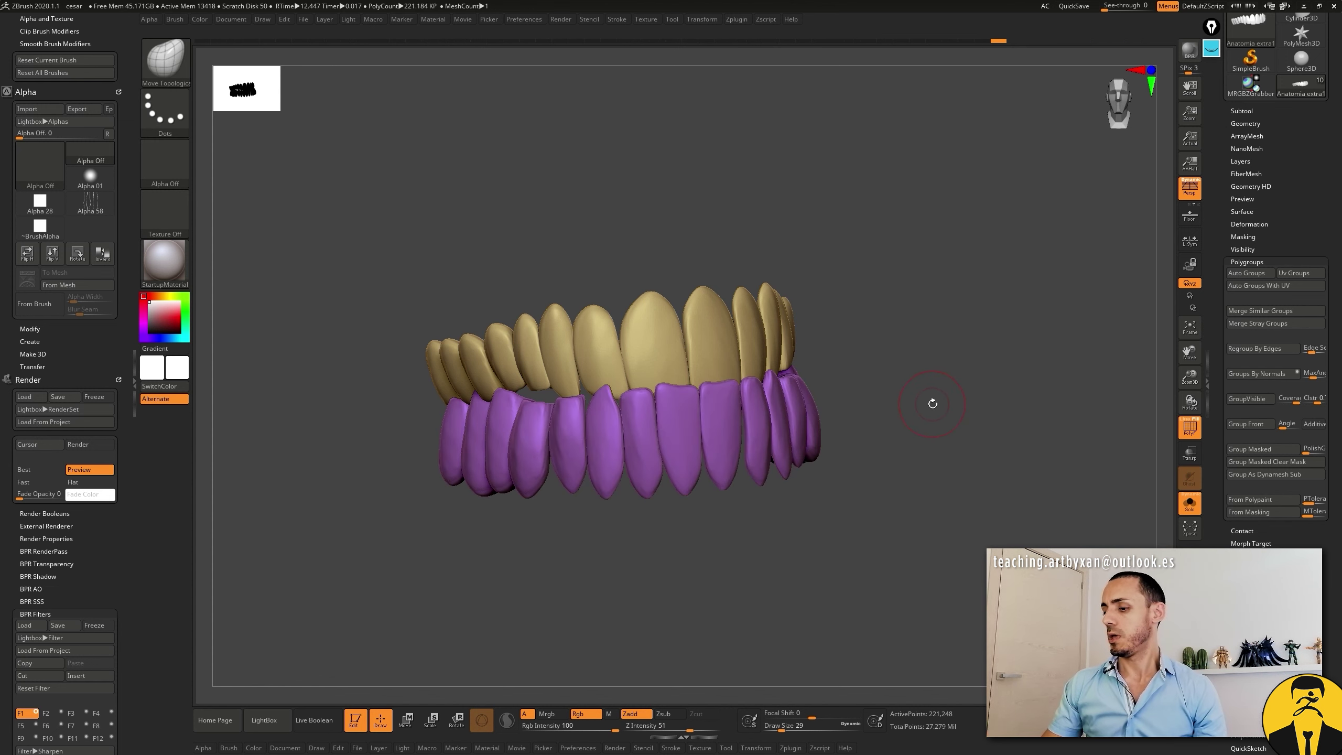
drag(932, 403, 929, 412)
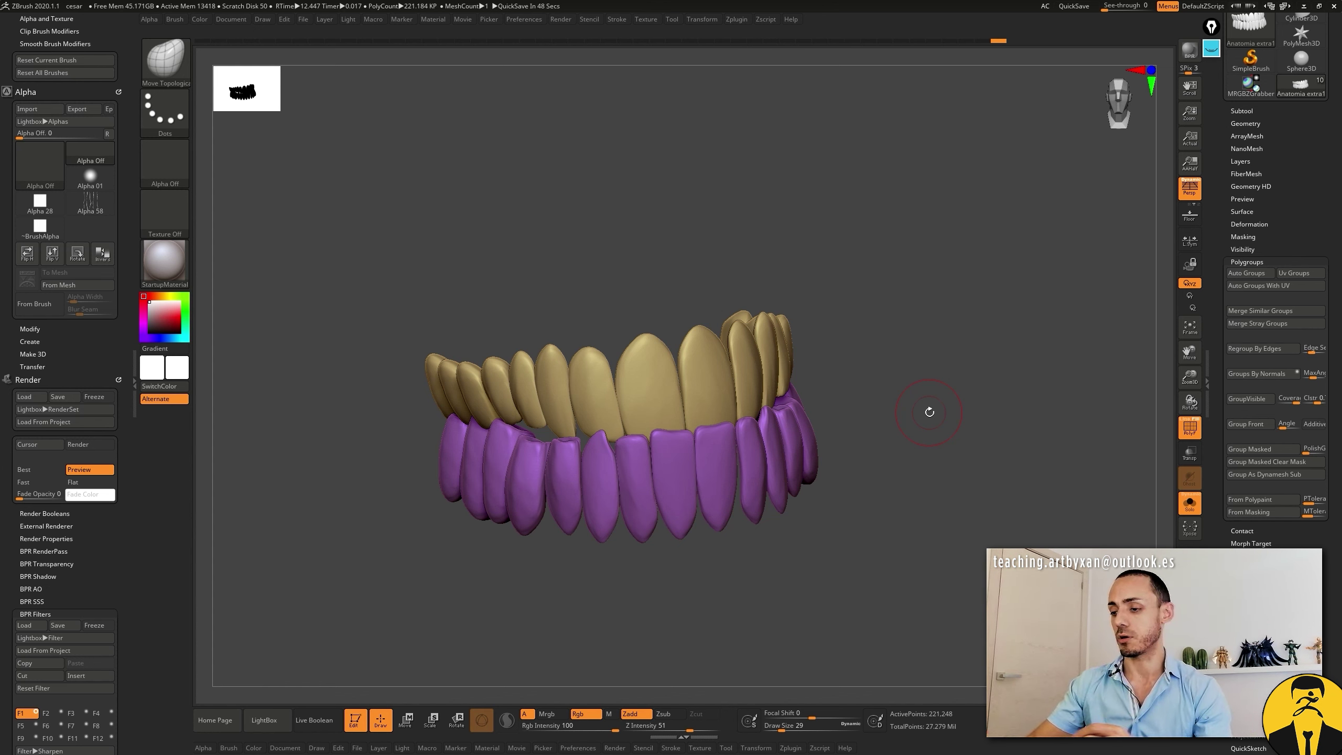
drag(889, 311, 894, 302)
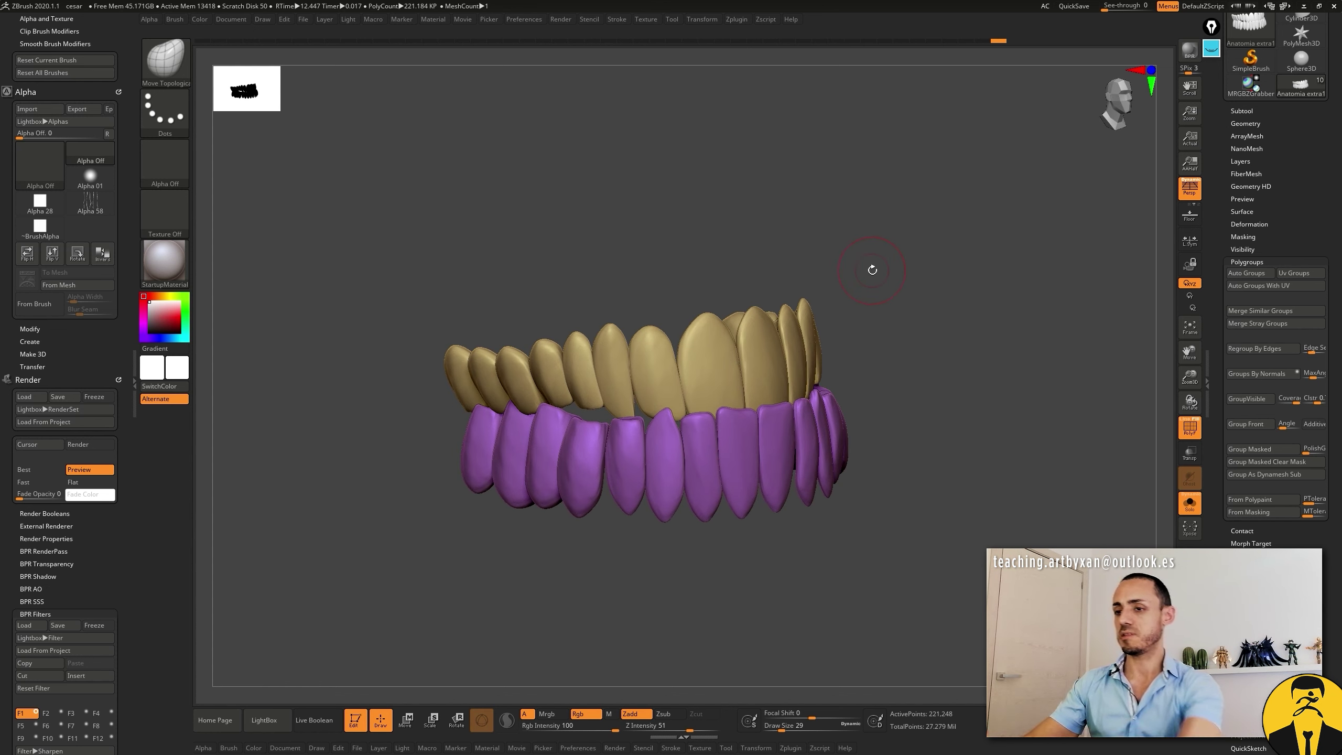
ctrl+shift+click(761, 325)
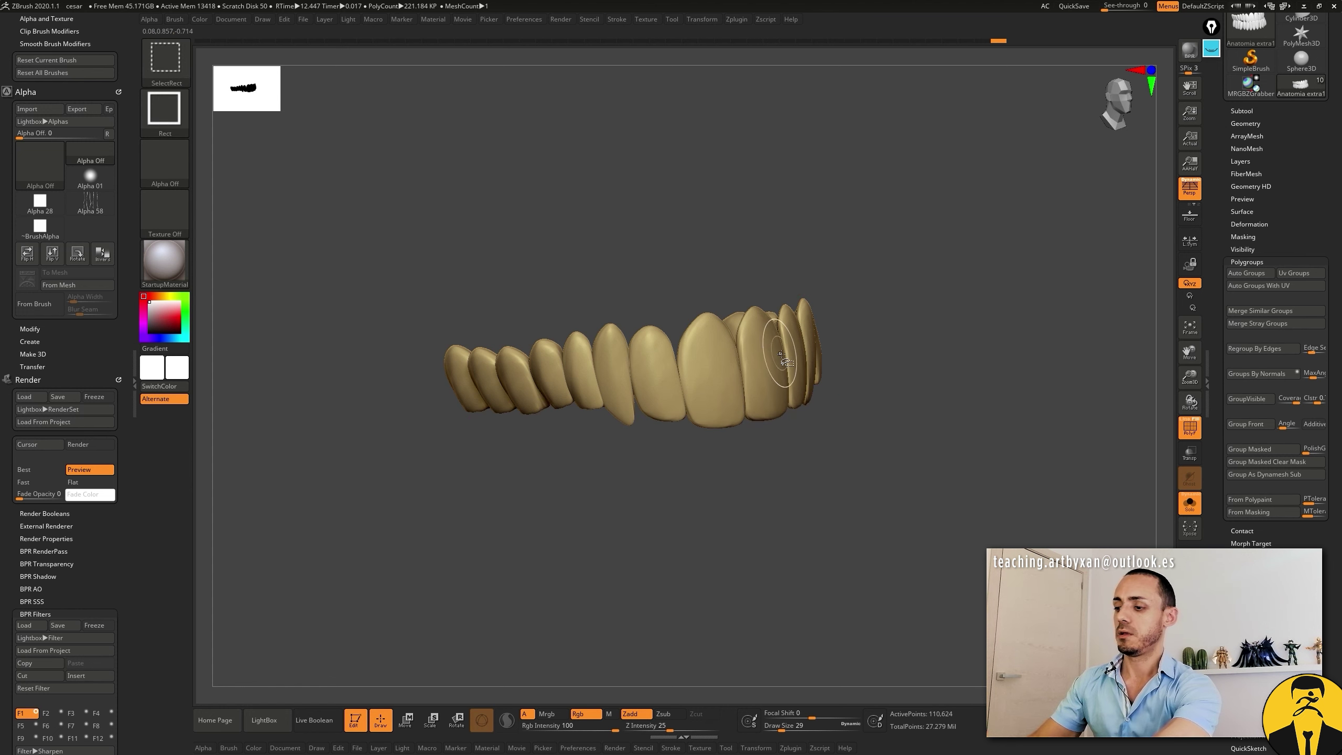
drag(895, 443, 886, 443)
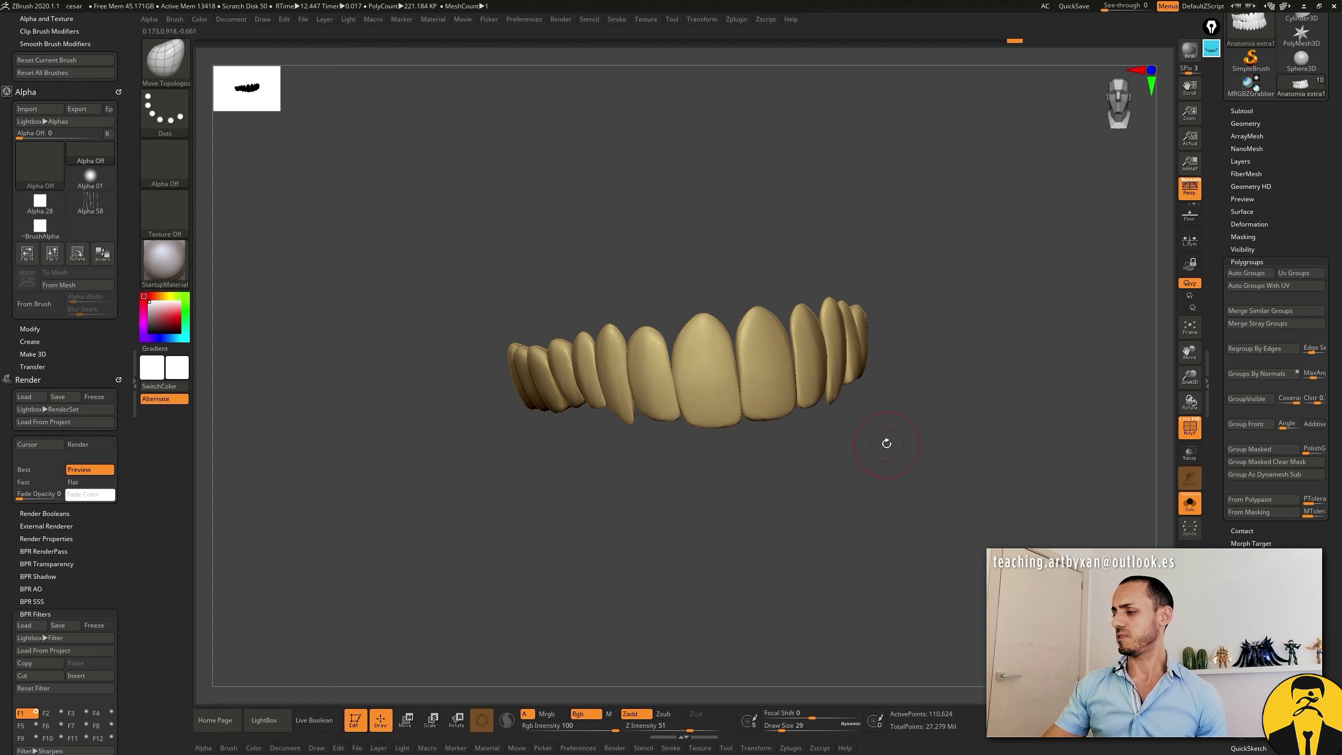
Step: Auto Groups the upper teeth into per-tooth polygroups, then unhide the purple lower row
click(1248, 272)
mouse_move(973, 350)
mouse_down()
mouse_move(937, 400)
mouse_move(938, 354)
mouse_up()
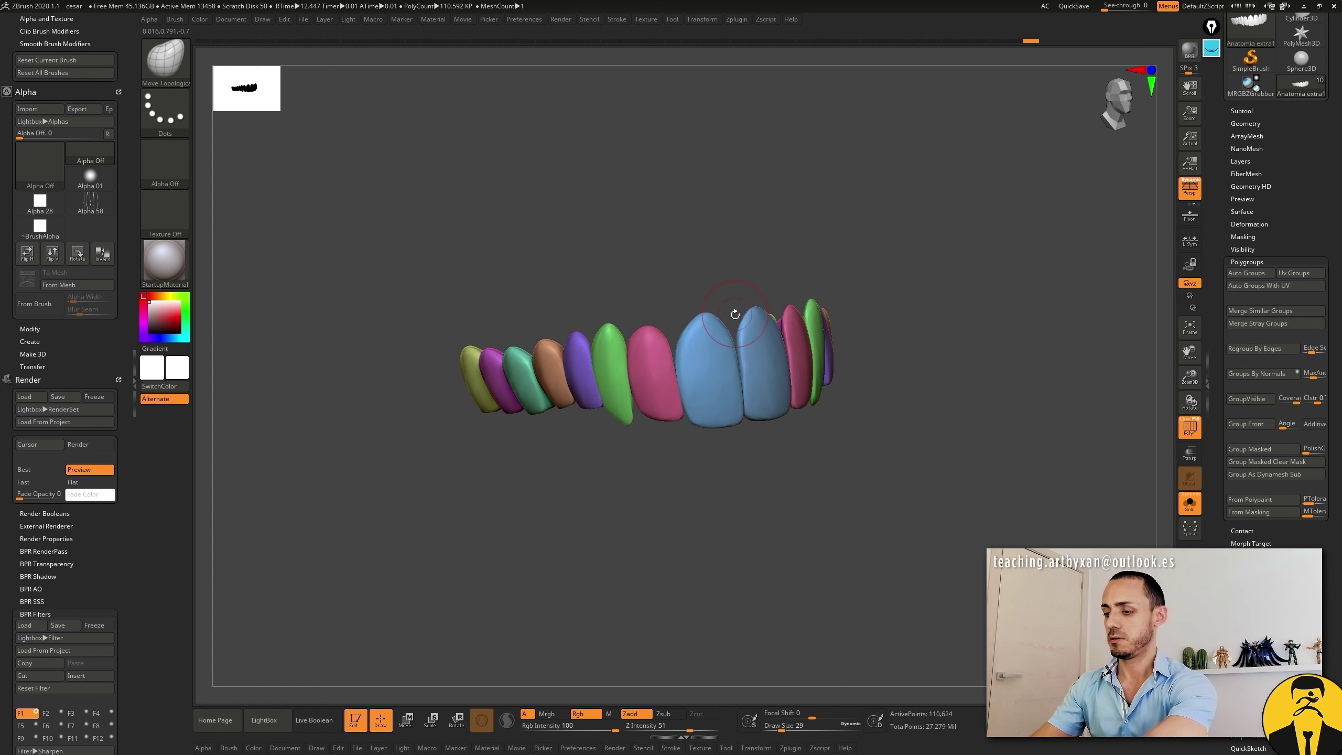
ctrl+shift+click(898, 259)
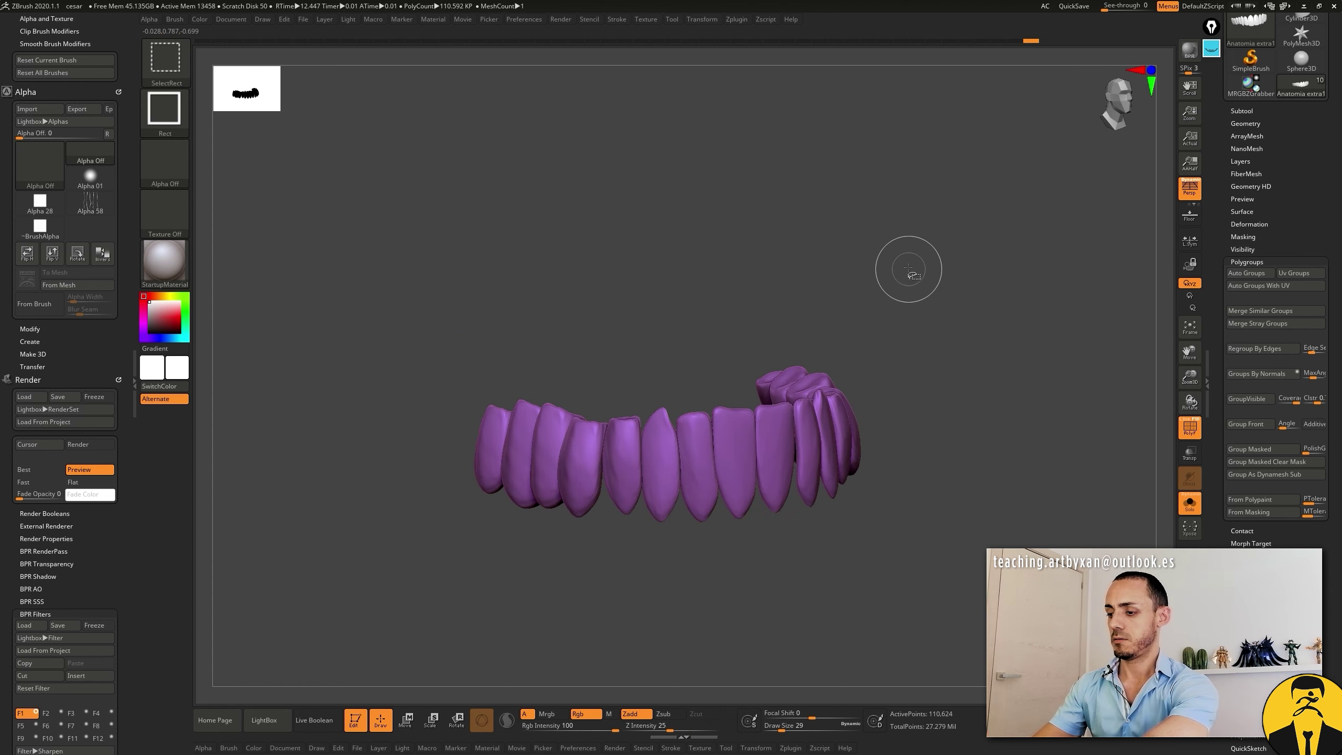
drag(958, 329, 831, 372)
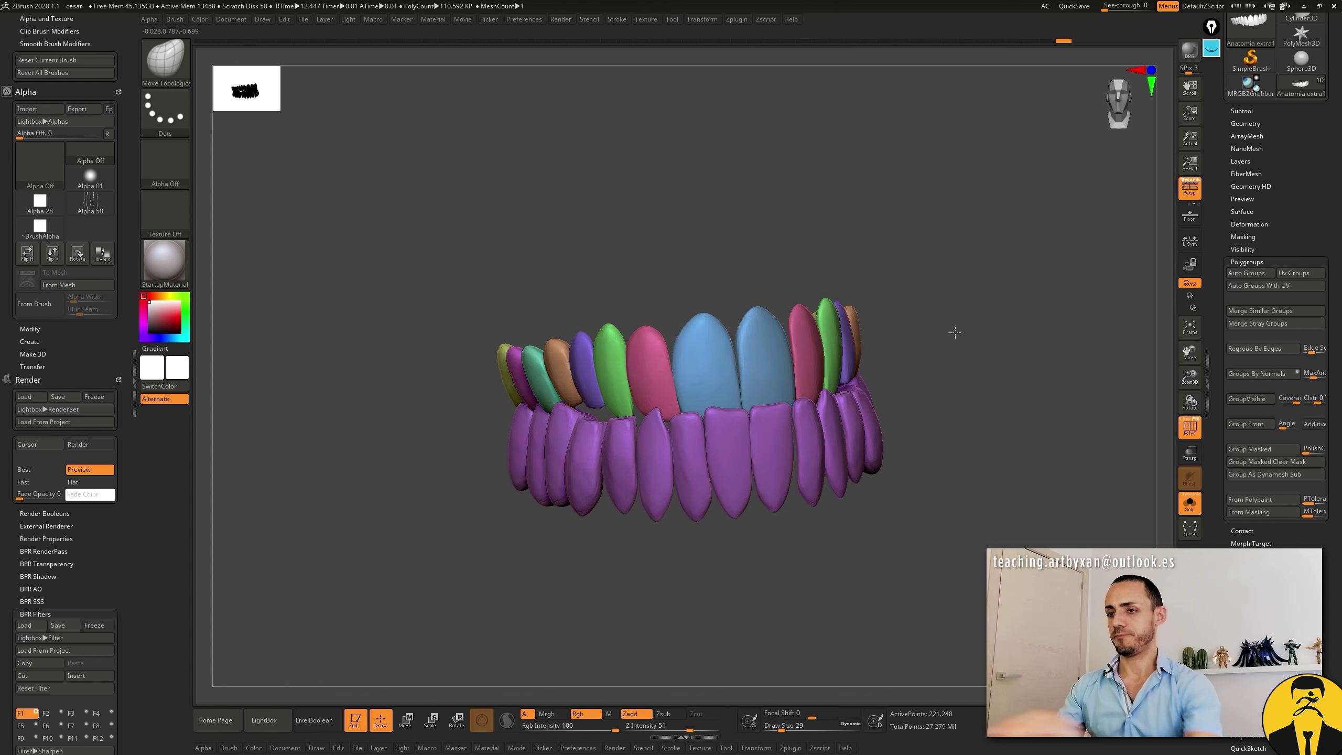
Step: Isolate both upper central incisors, merge them into one polygroup with GroupVisible, and unhide everything
ctrl+shift+click(729, 336)
ctrl+shift+drag(935, 217, 966, 332)
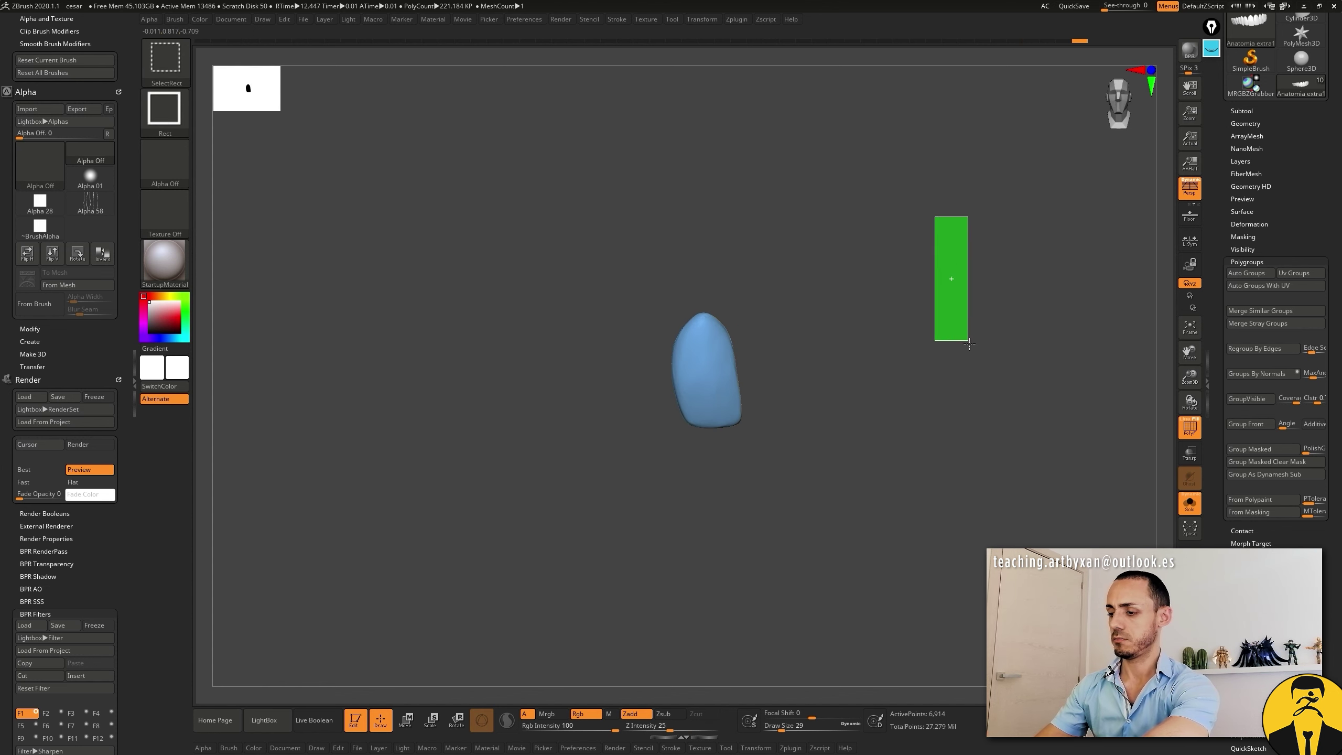
ctrl+alt+shift+click(759, 330)
ctrl+shift+drag(925, 233, 943, 338)
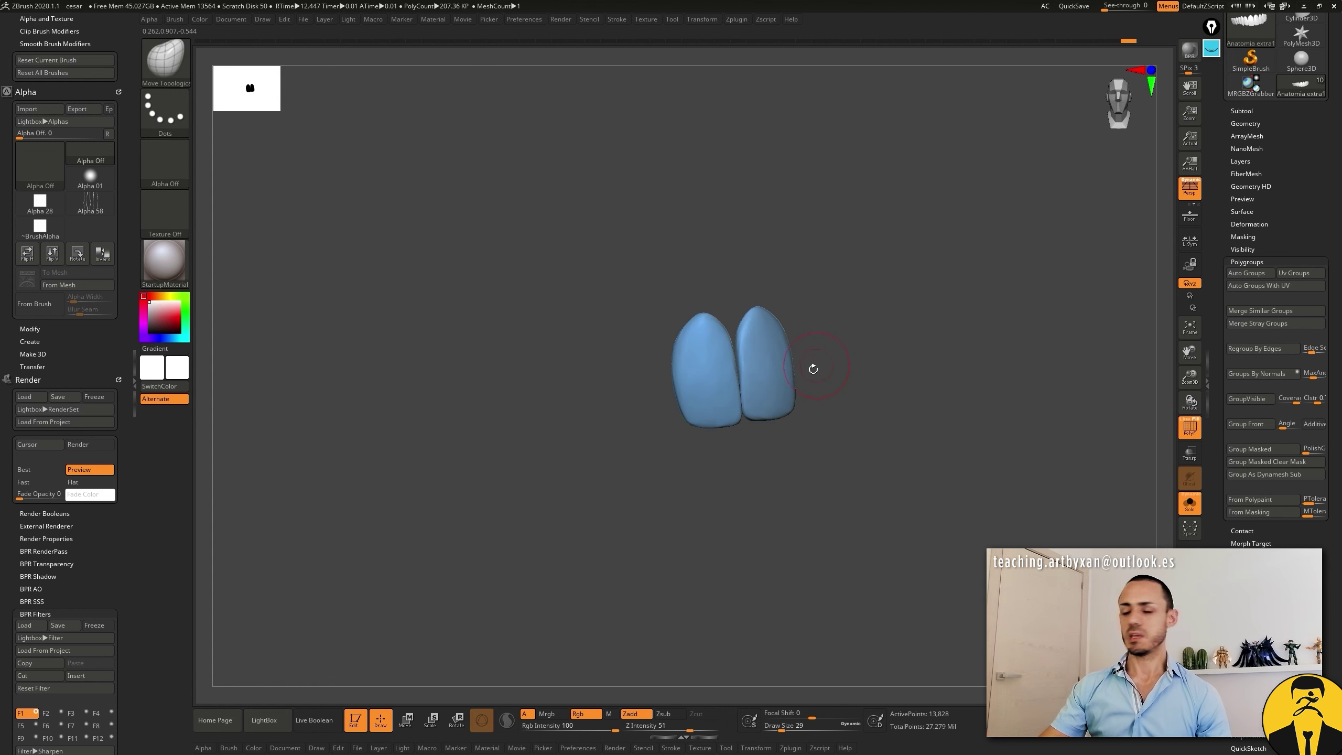
click(1247, 399)
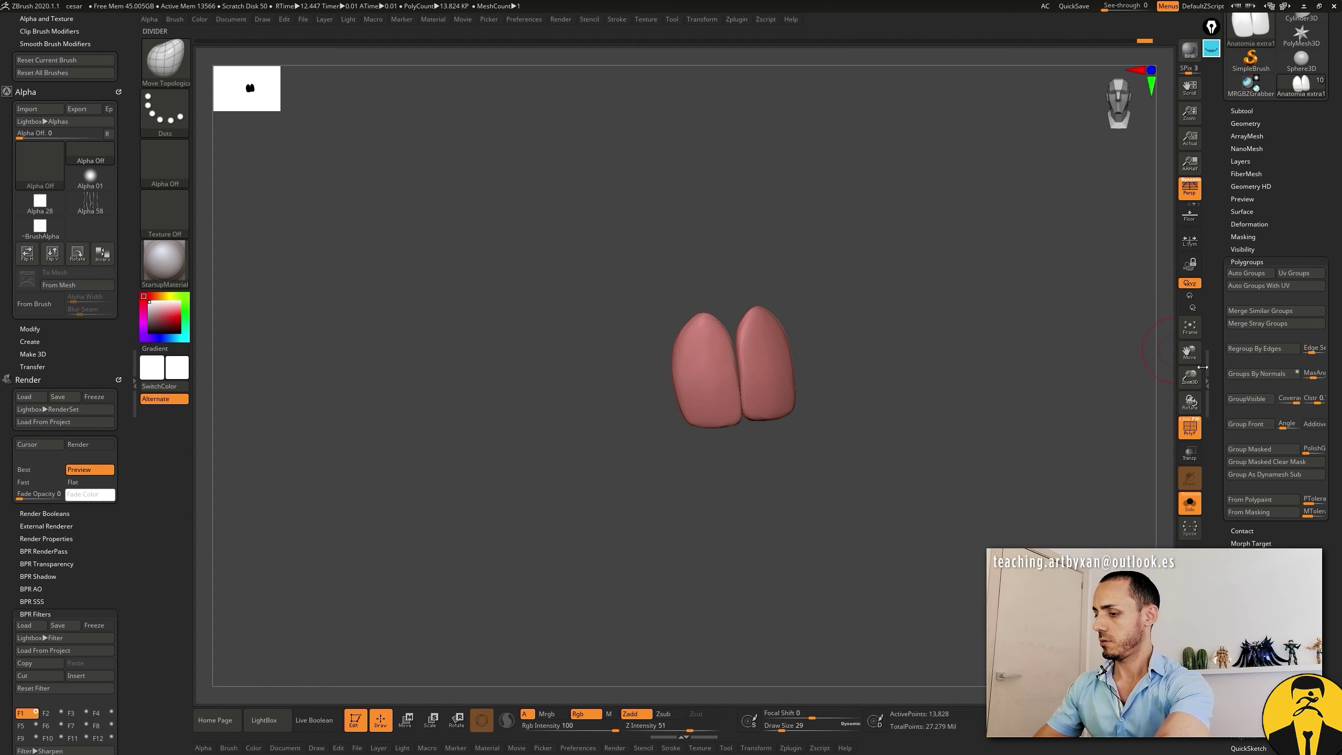
ctrl+shift+click(1000, 392)
Step: Isolate the merged salmon front teeth to check them, then show the full set again
drag(1010, 414, 1006, 407)
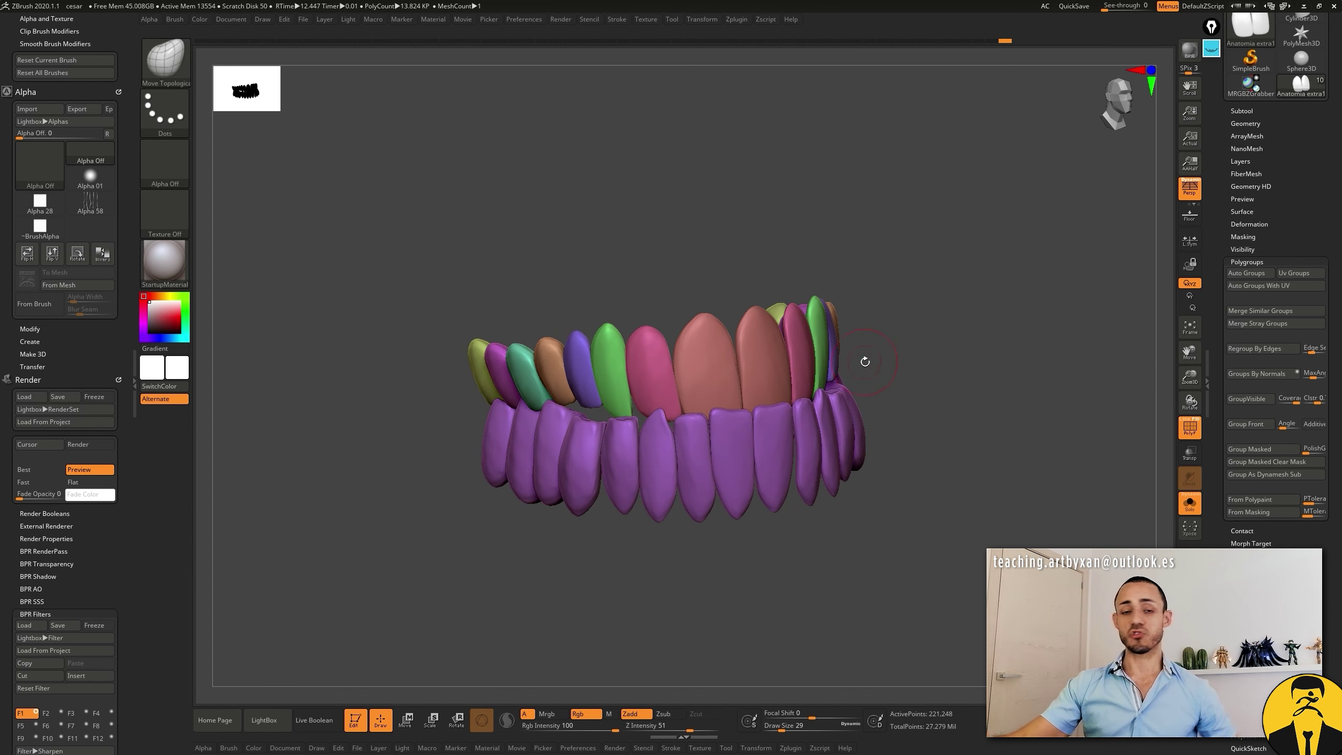
ctrl+shift+click(717, 336)
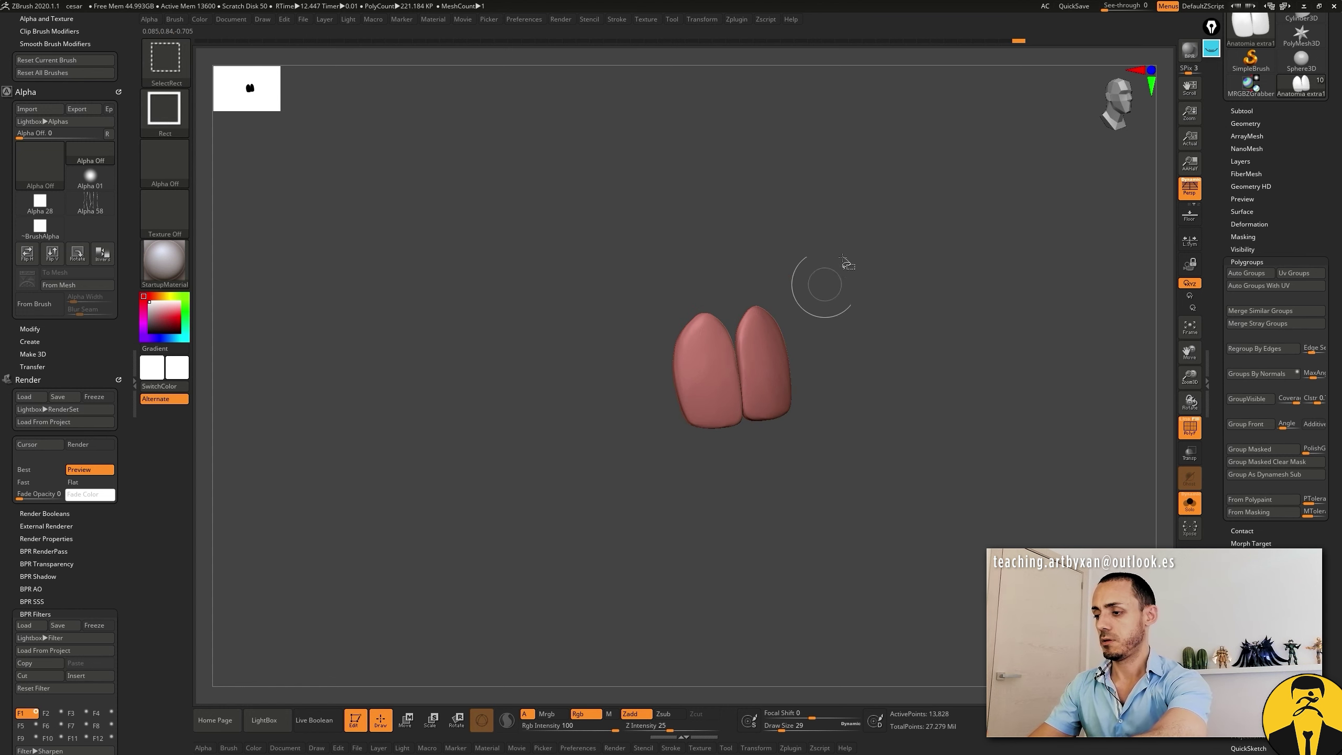
ctrl+shift+click(824, 285)
ctrl+alt+shift+click(755, 434)
ctrl+shift+drag(898, 263, 908, 290)
ctrl+shift+click(908, 300)
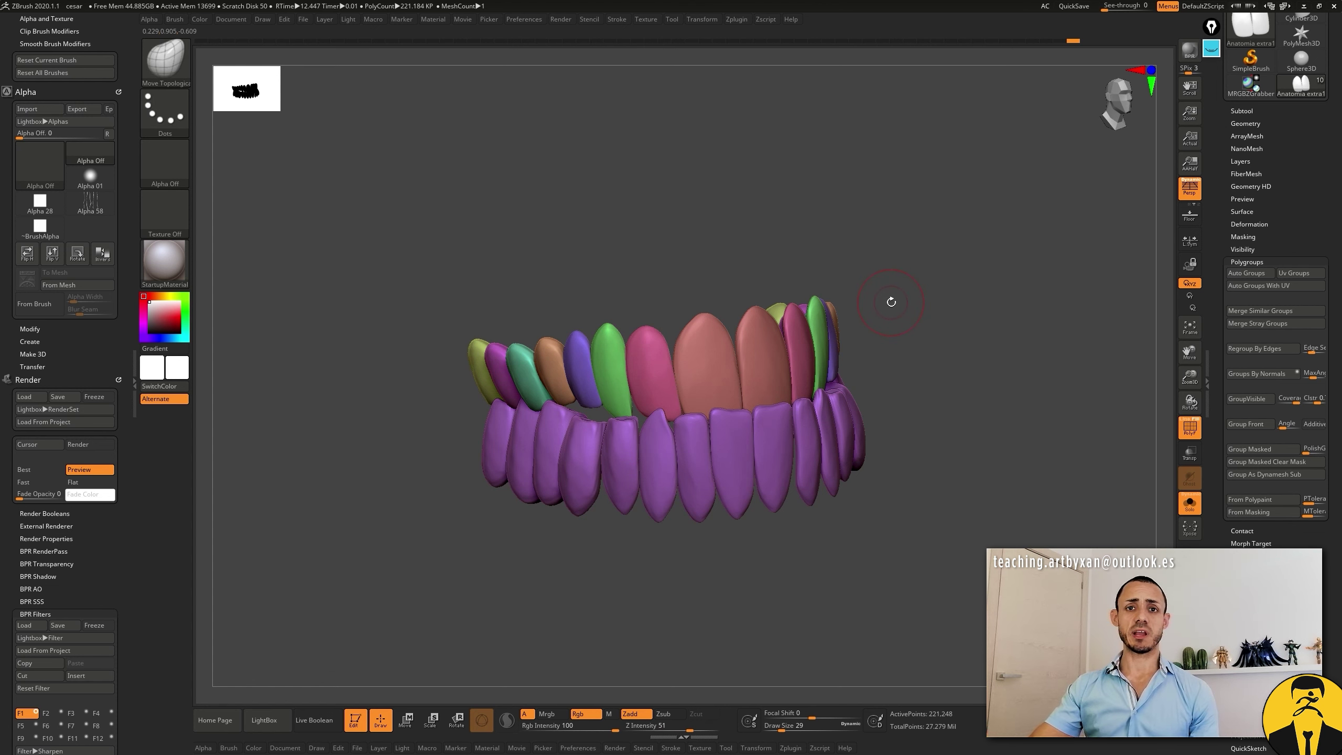
Step: Merge the thin magenta upper tooth and its opposite partner into one polygroup
ctrl+shift+click(799, 338)
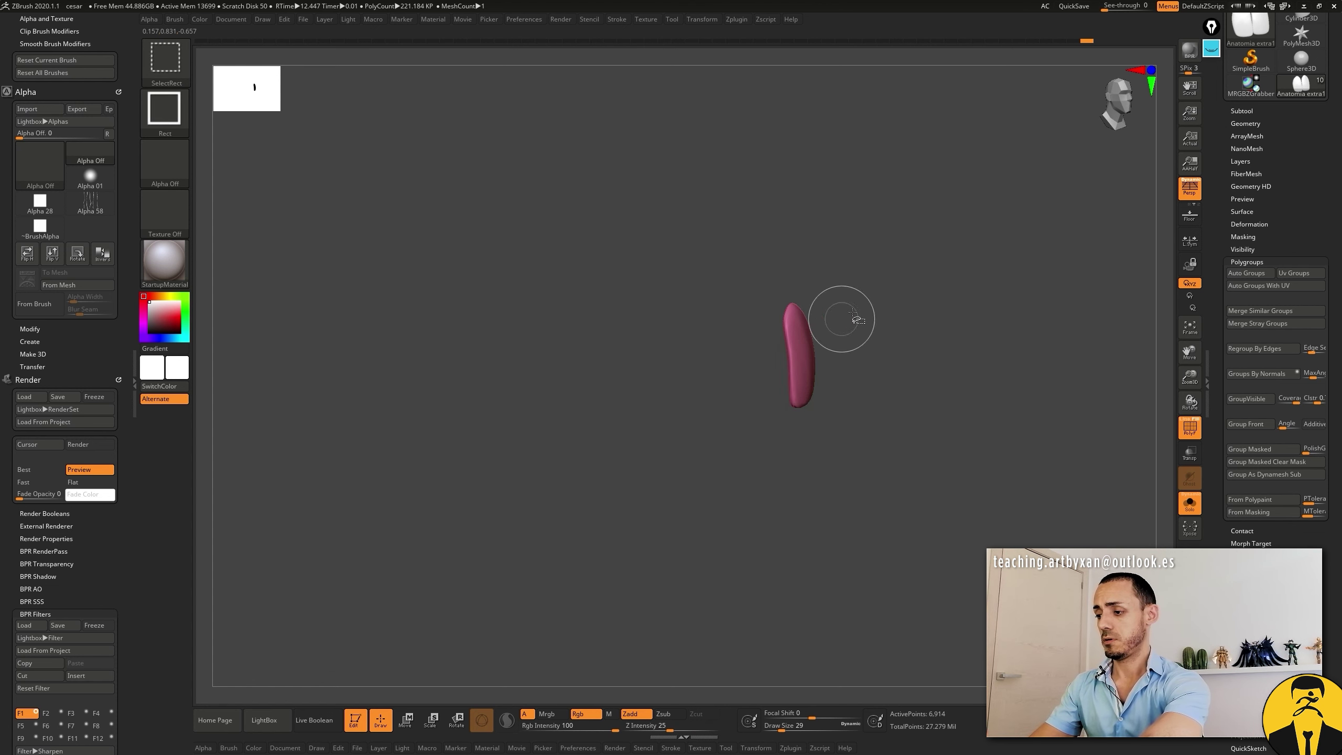
ctrl+shift+drag(909, 218, 943, 322)
ctrl+alt+shift+click(654, 373)
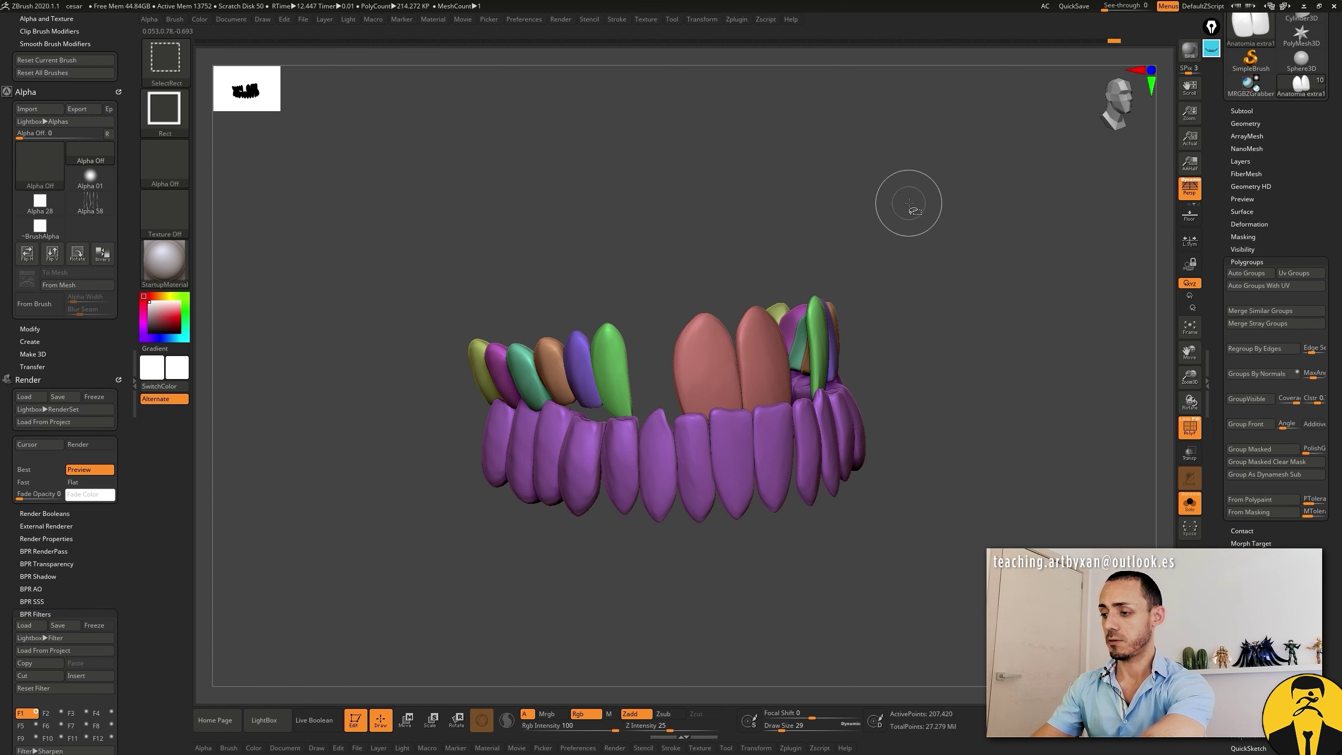
ctrl+shift+click(942, 338)
click(1247, 398)
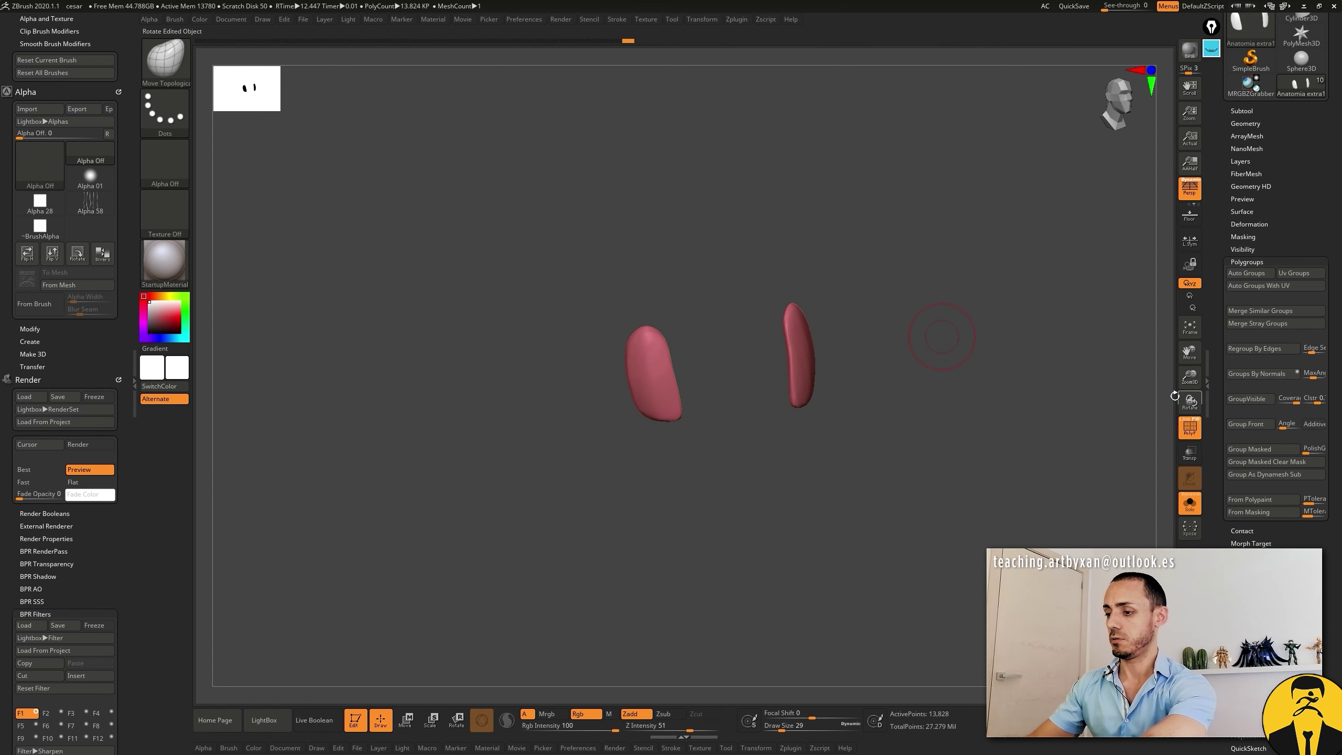
ctrl+shift+click(908, 310)
Step: Merge a green side tooth and its mirrored partner into one purple polygroup
ctrl+shift+click(613, 370)
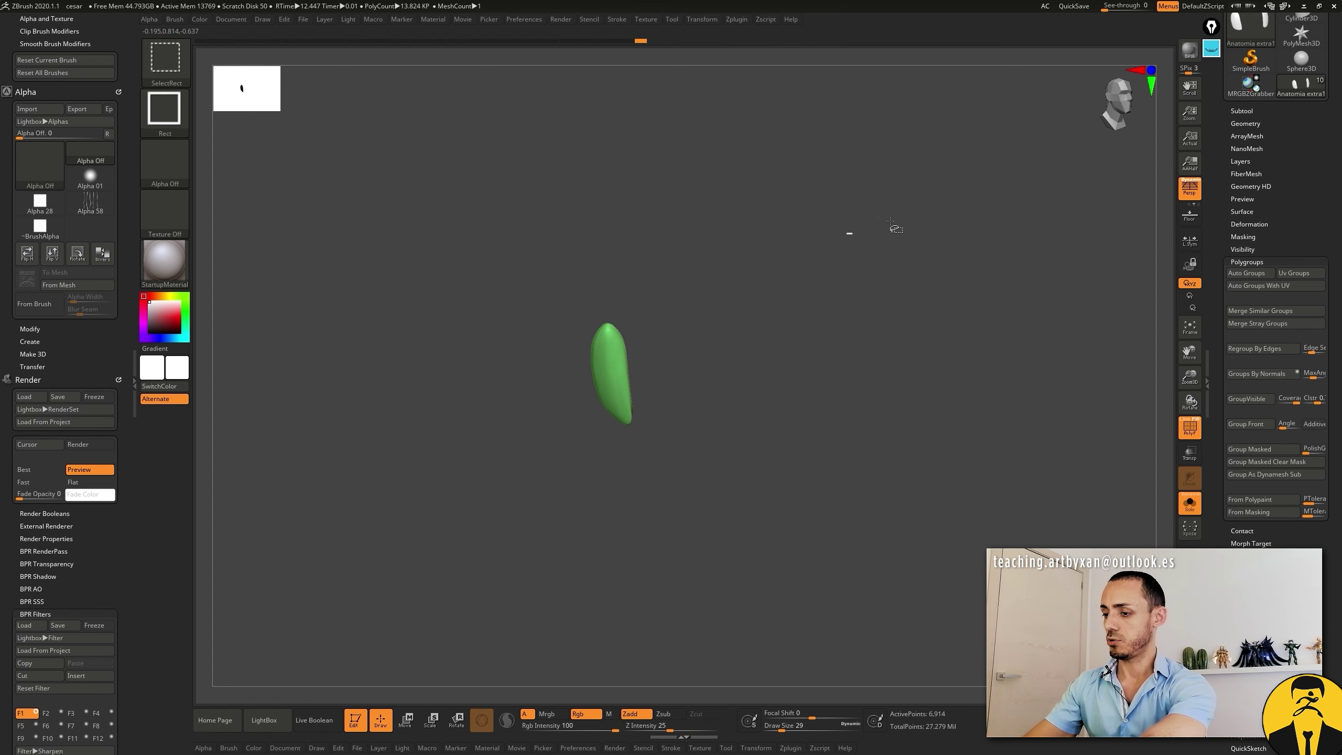
ctrl+shift+click(845, 317)
ctrl+shift+drag(899, 231, 922, 350)
click(1247, 399)
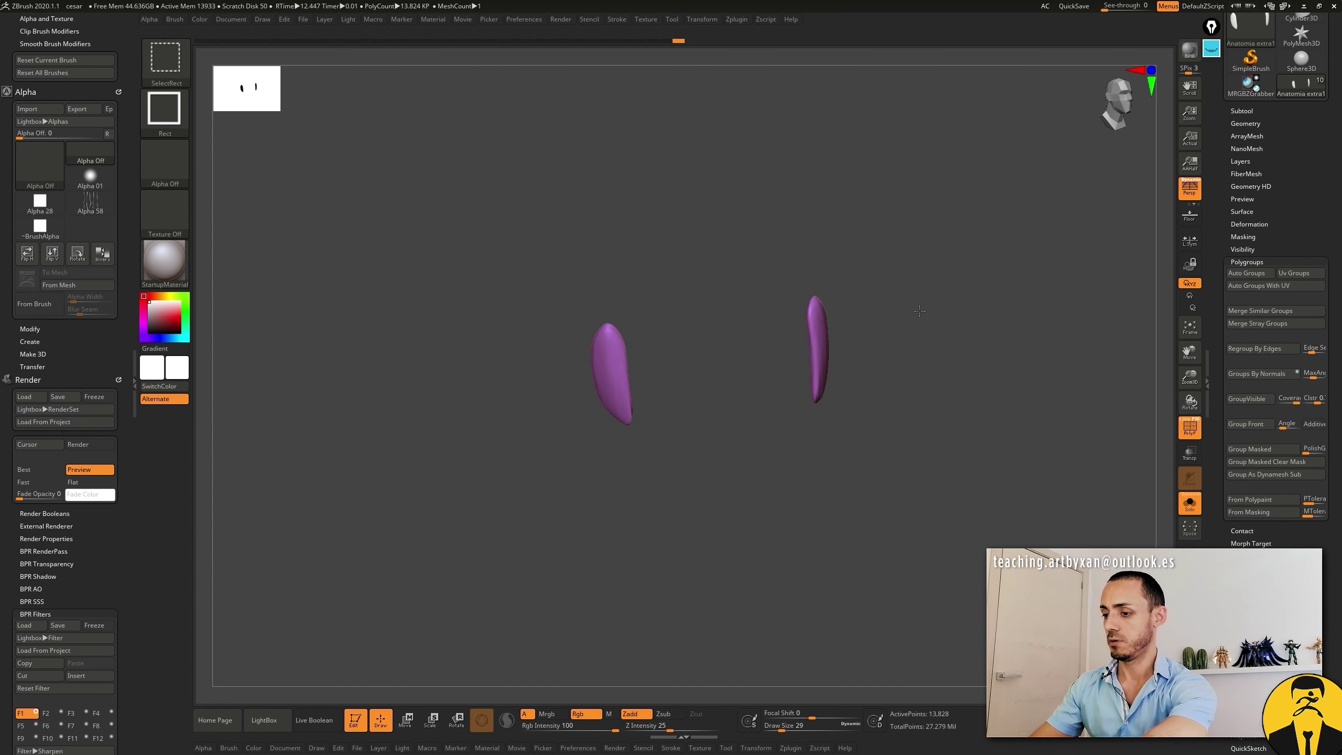
ctrl+shift+click(971, 341)
drag(971, 340, 959, 337)
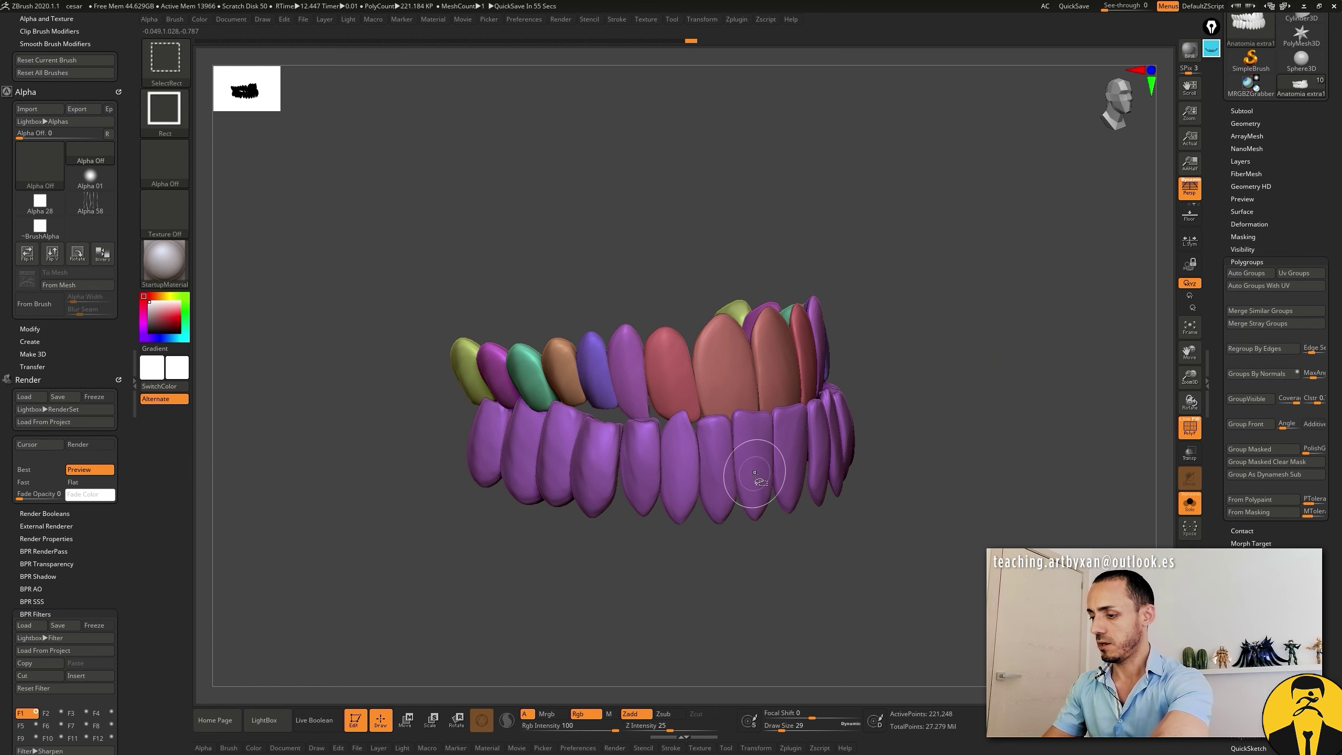
Step: Group all the lower teeth into a single teal polygroup
ctrl+shift+click(753, 454)
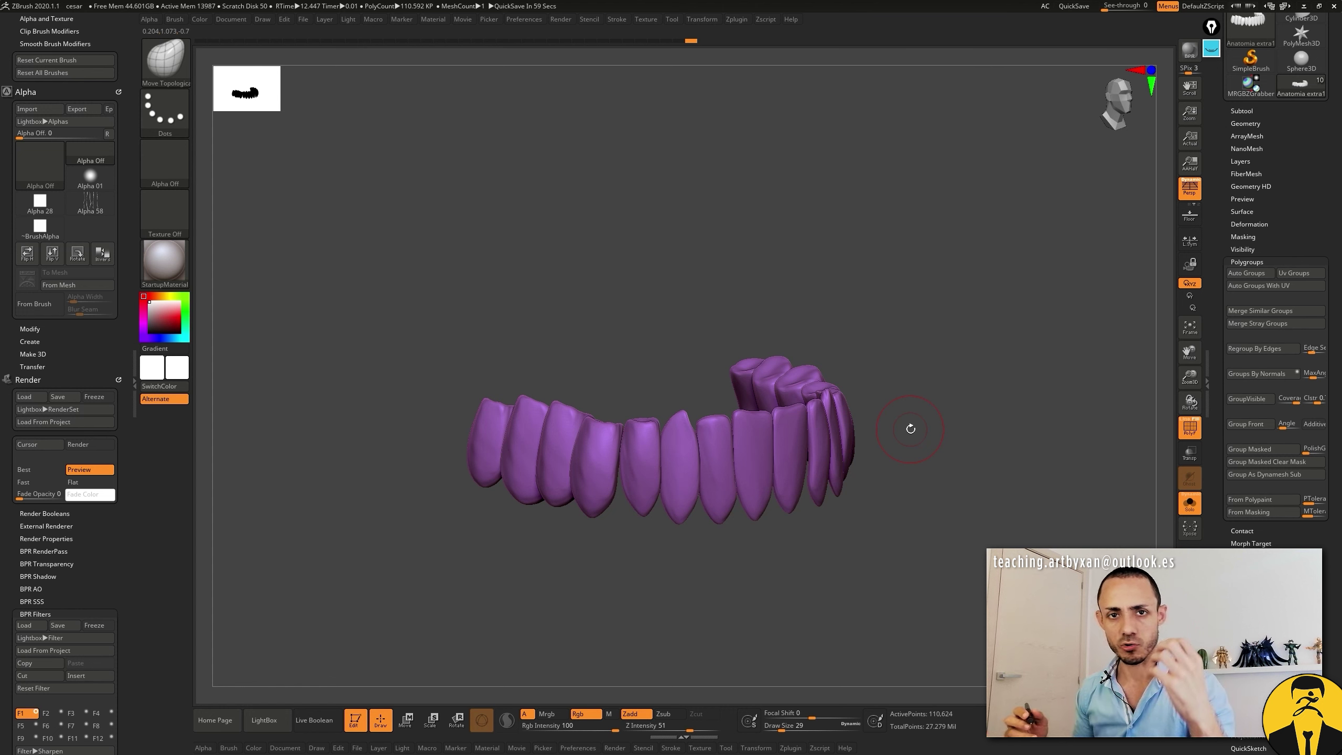
click(1246, 398)
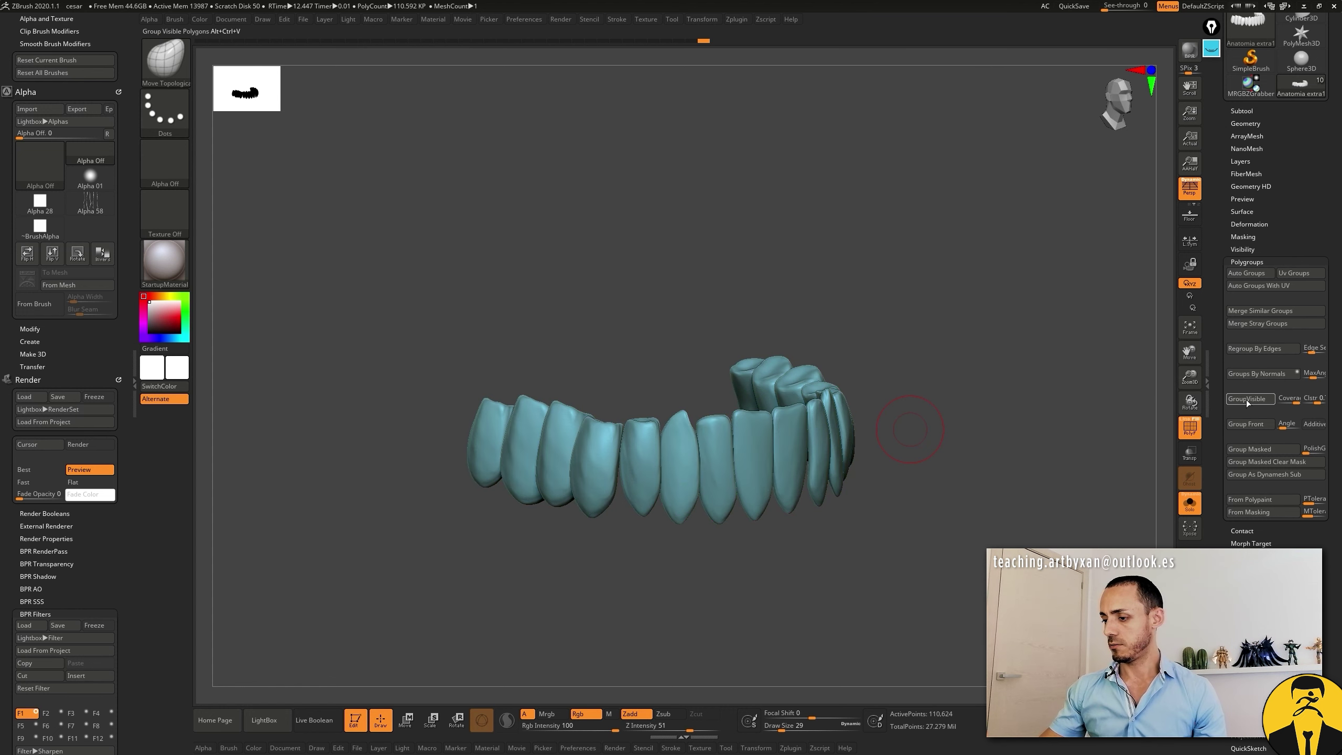
ctrl+shift+click(974, 420)
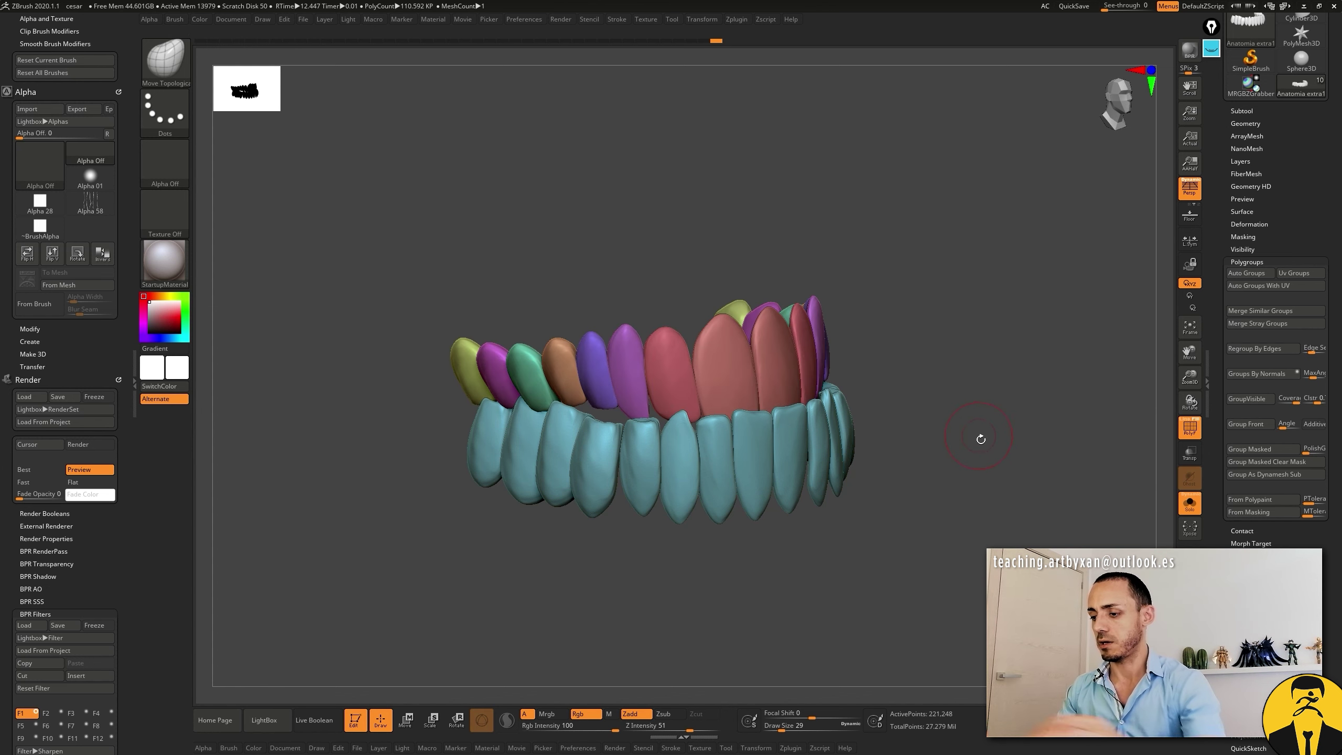
drag(986, 454, 822, 236)
Step: Give the two upper front incisors a new shared olive polygroup
ctrl+shift+click(721, 326)
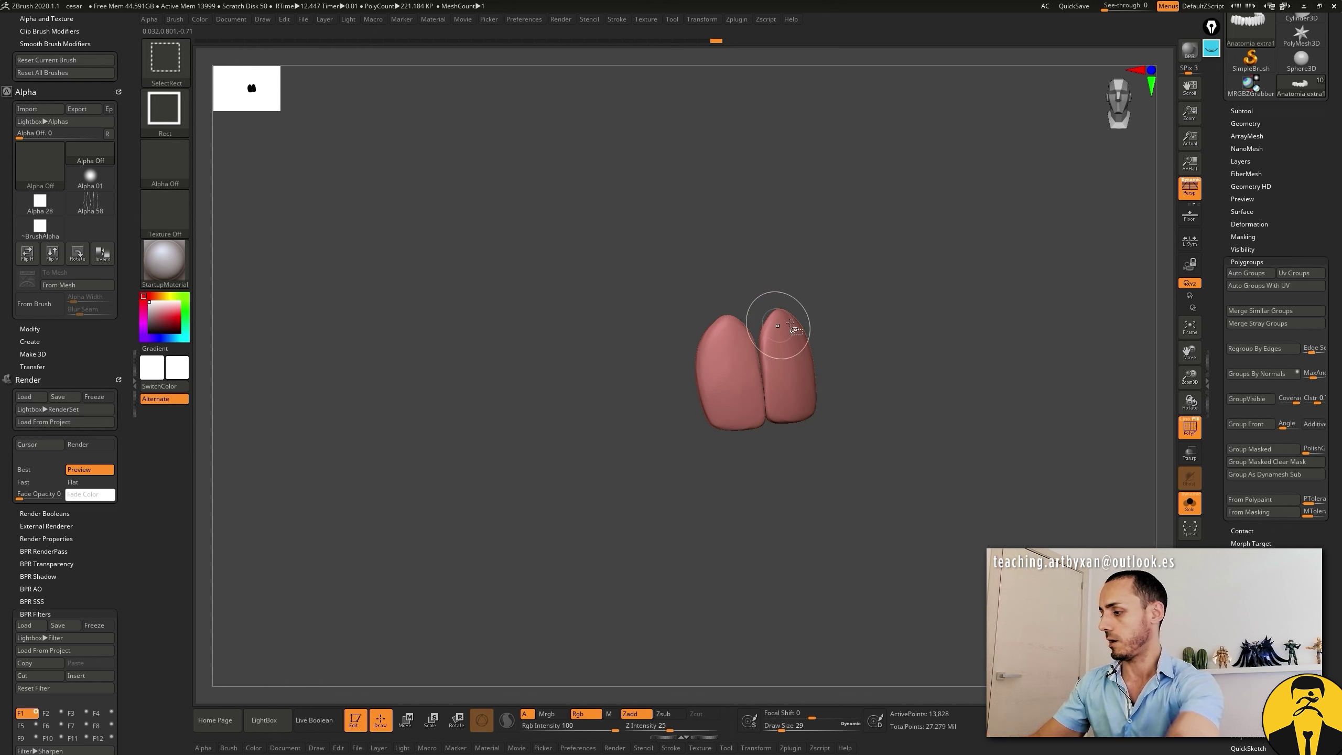
click(1240, 373)
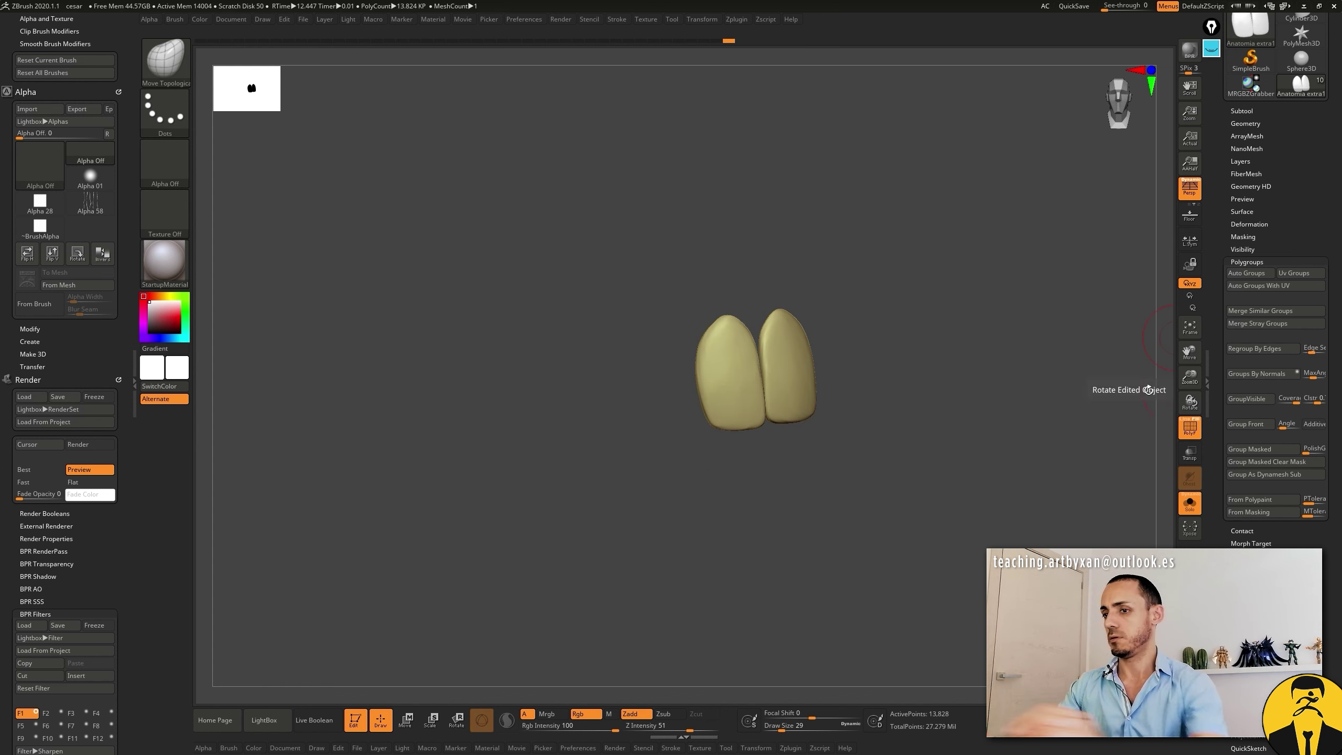
ctrl+shift+click(978, 364)
drag(976, 369, 982, 393)
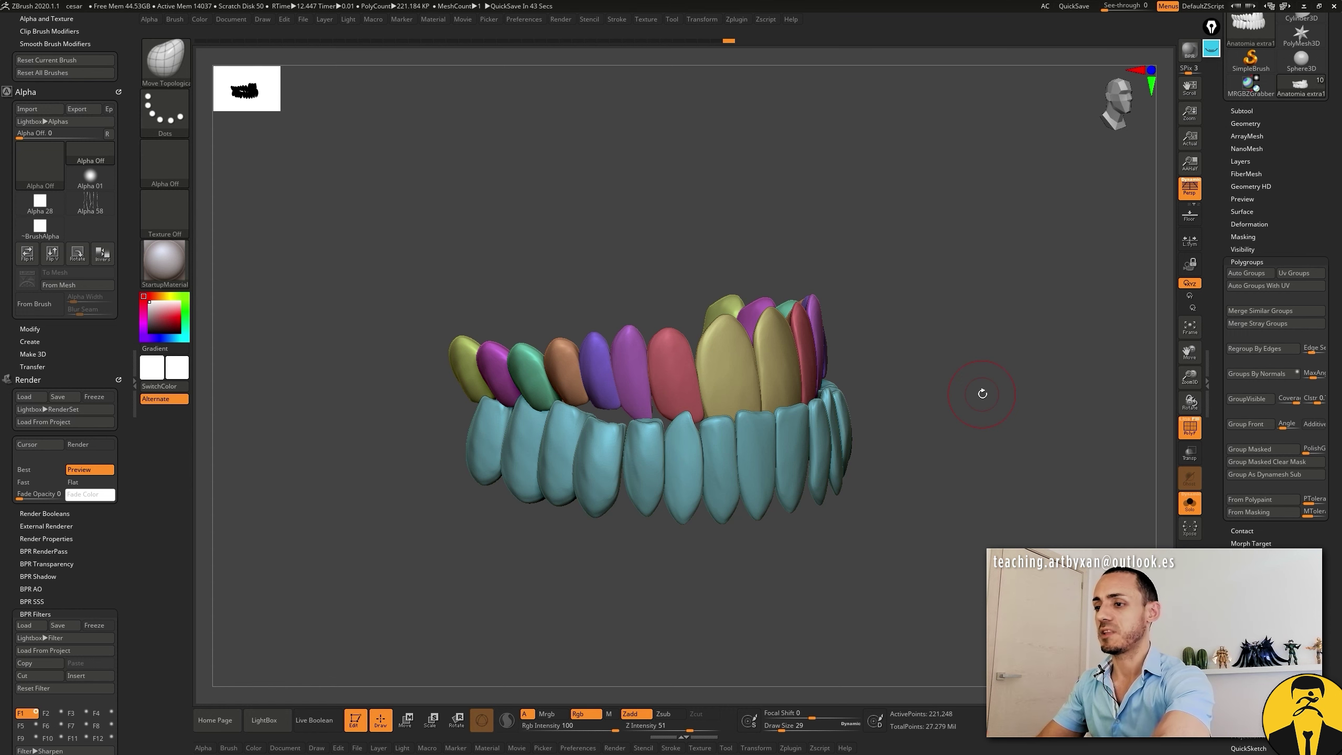
Step: Shift the yellow front incisors slightly left with the Transpose gizmo, then return to Draw mode
key(w)
mouse_move(927, 313)
mouse_down()
mouse_move(938, 314)
mouse_move(770, 380)
mouse_up()
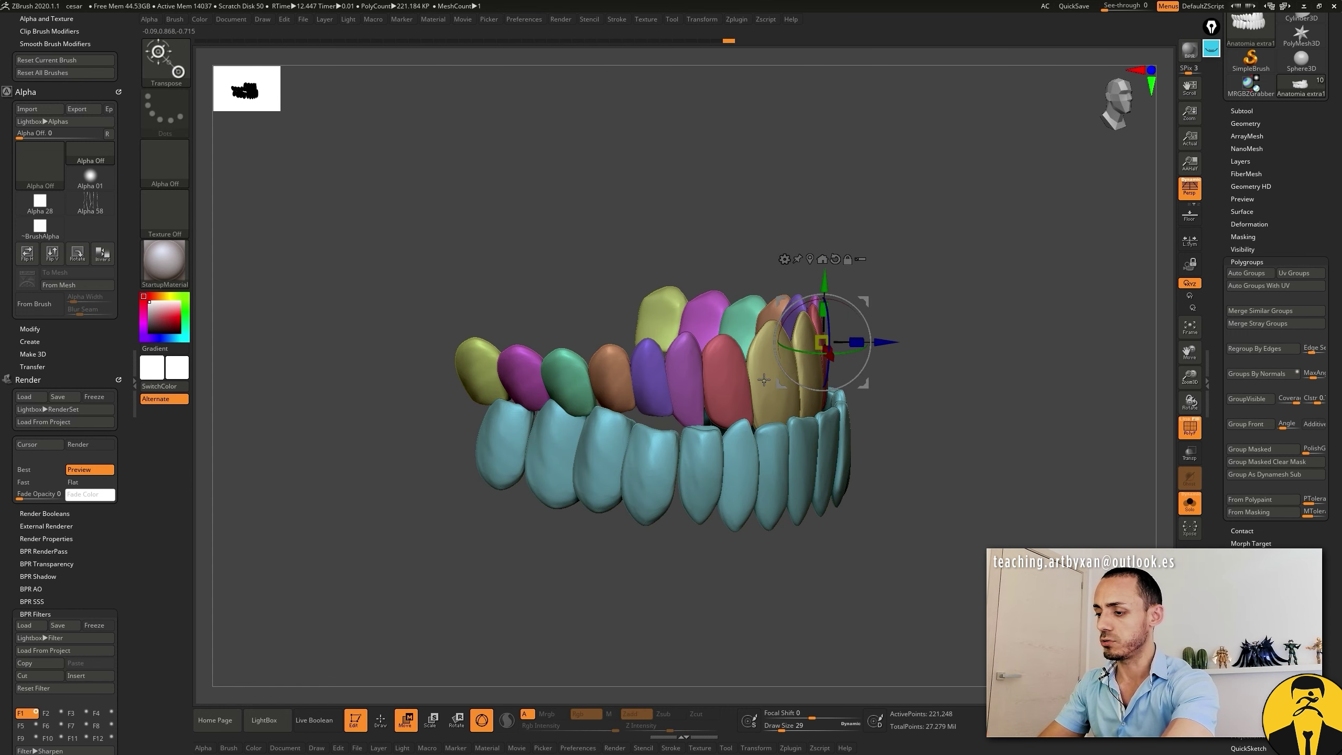
click(763, 377)
mouse_move(898, 328)
mouse_down()
mouse_move(927, 342)
mouse_move(927, 318)
mouse_move(873, 263)
mouse_up()
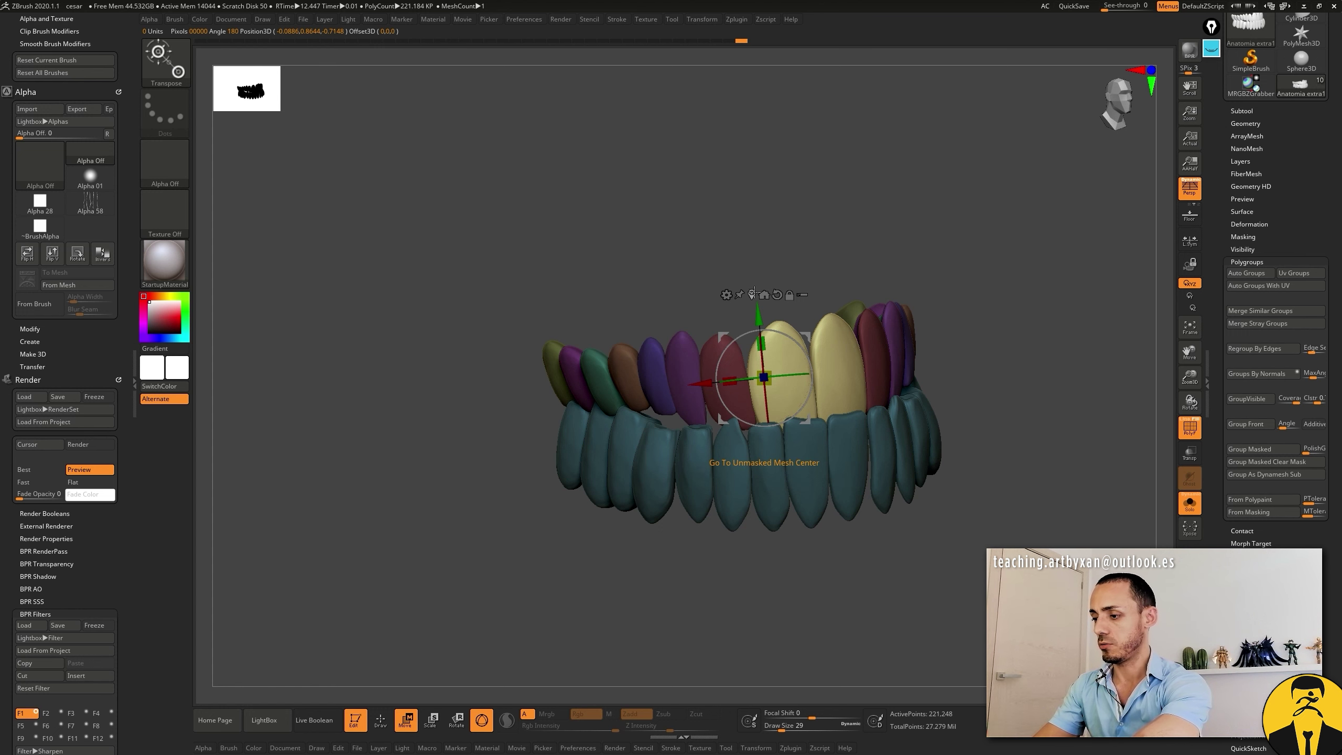
drag(752, 294, 916, 244)
click(795, 296)
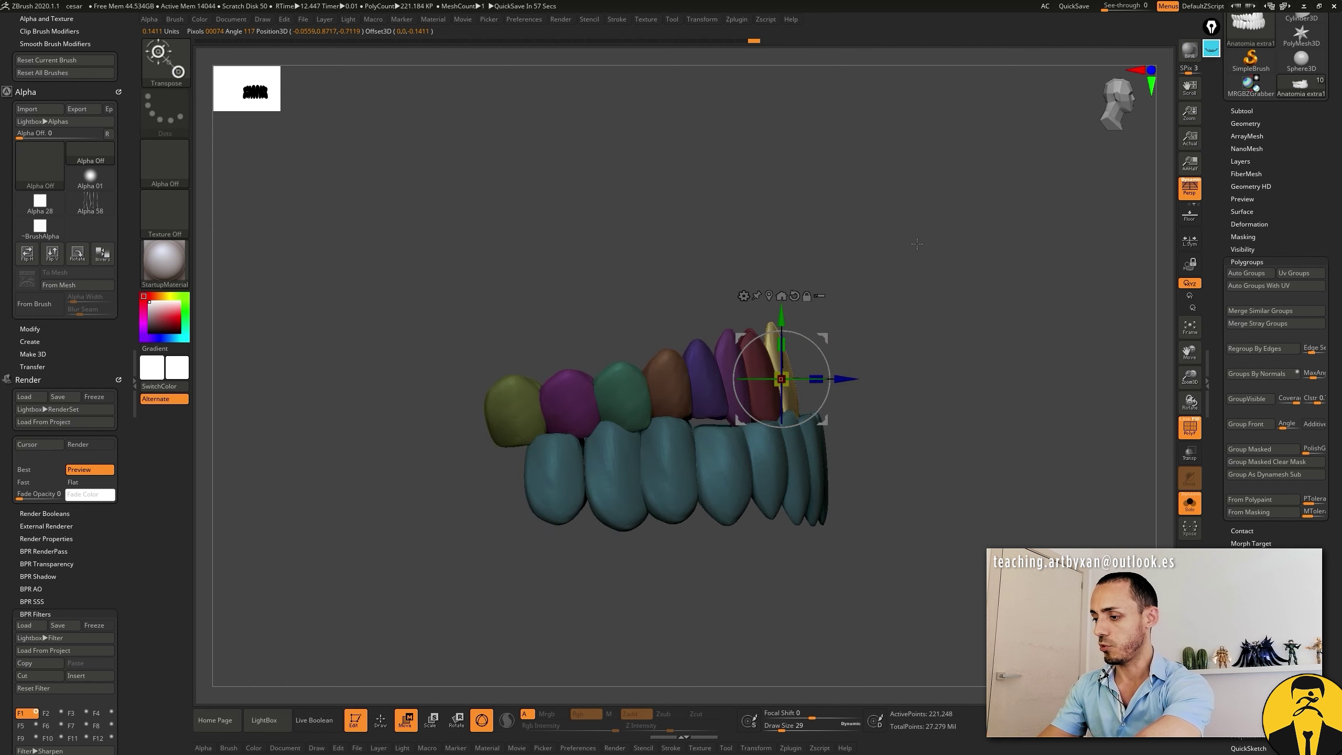
mouse_move(844, 379)
mouse_down()
mouse_move(896, 379)
mouse_move(909, 324)
mouse_up()
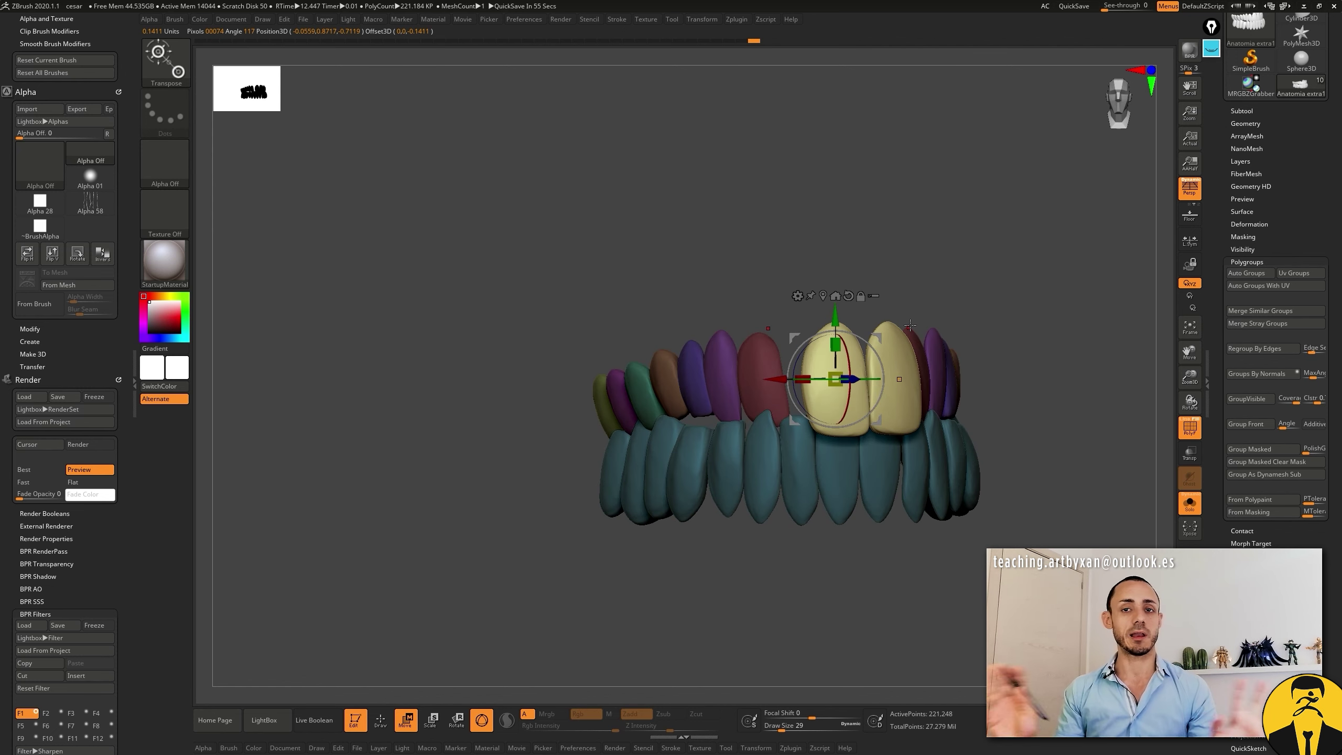
key(ctrl+z)
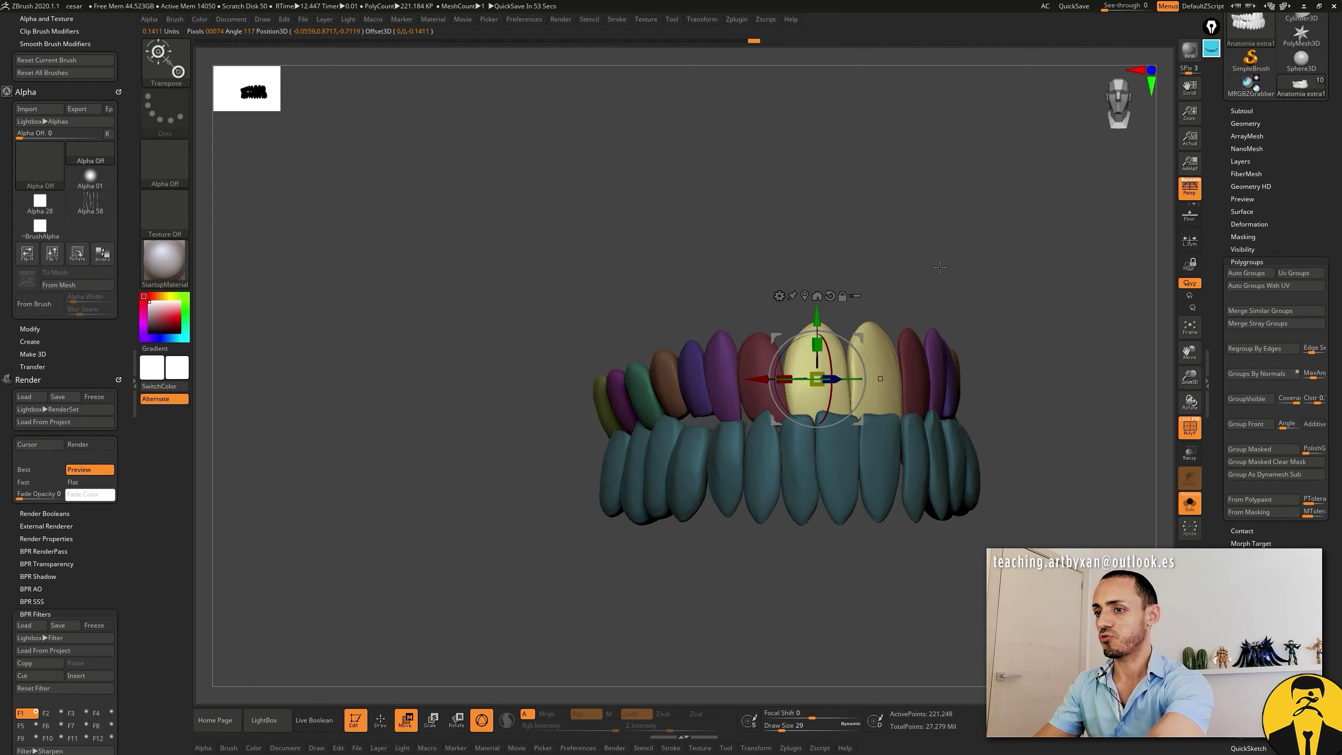
key(q)
drag(938, 263, 947, 270)
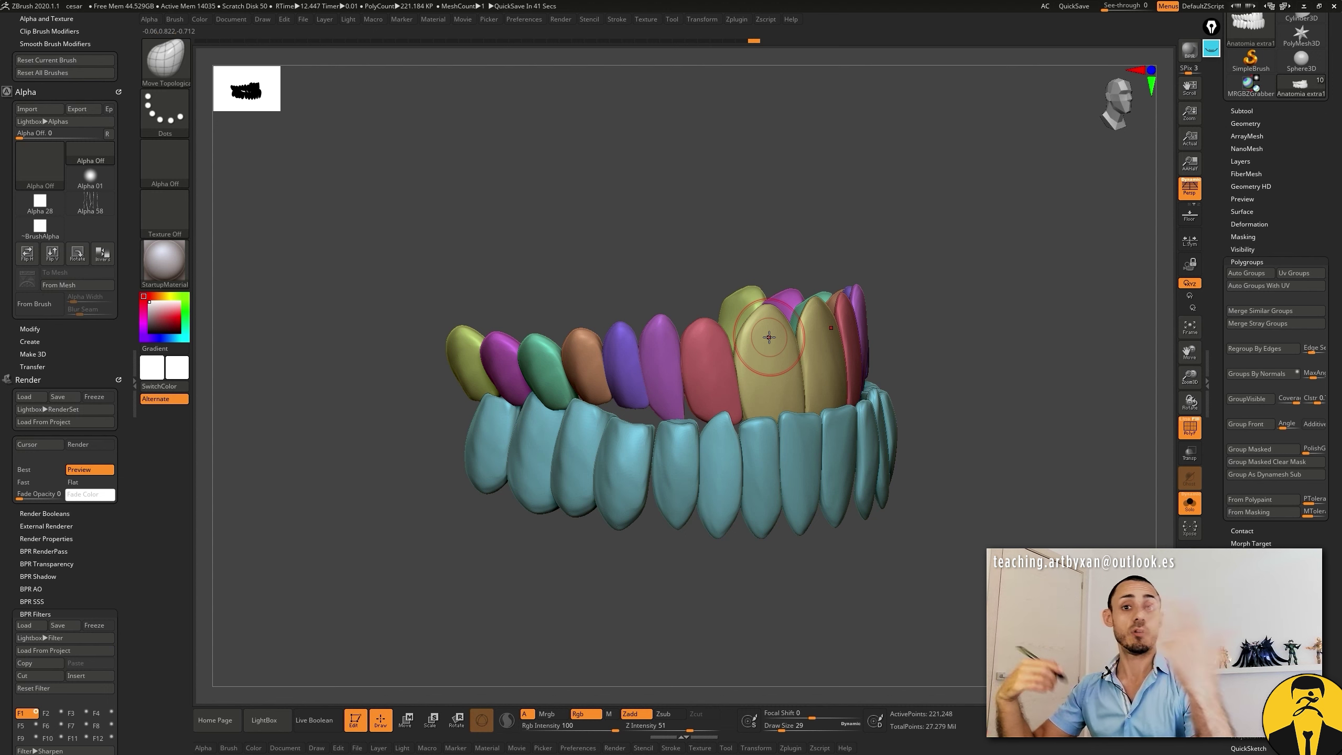
key(ctrl+shift)
ctrl+shift+click(706, 330)
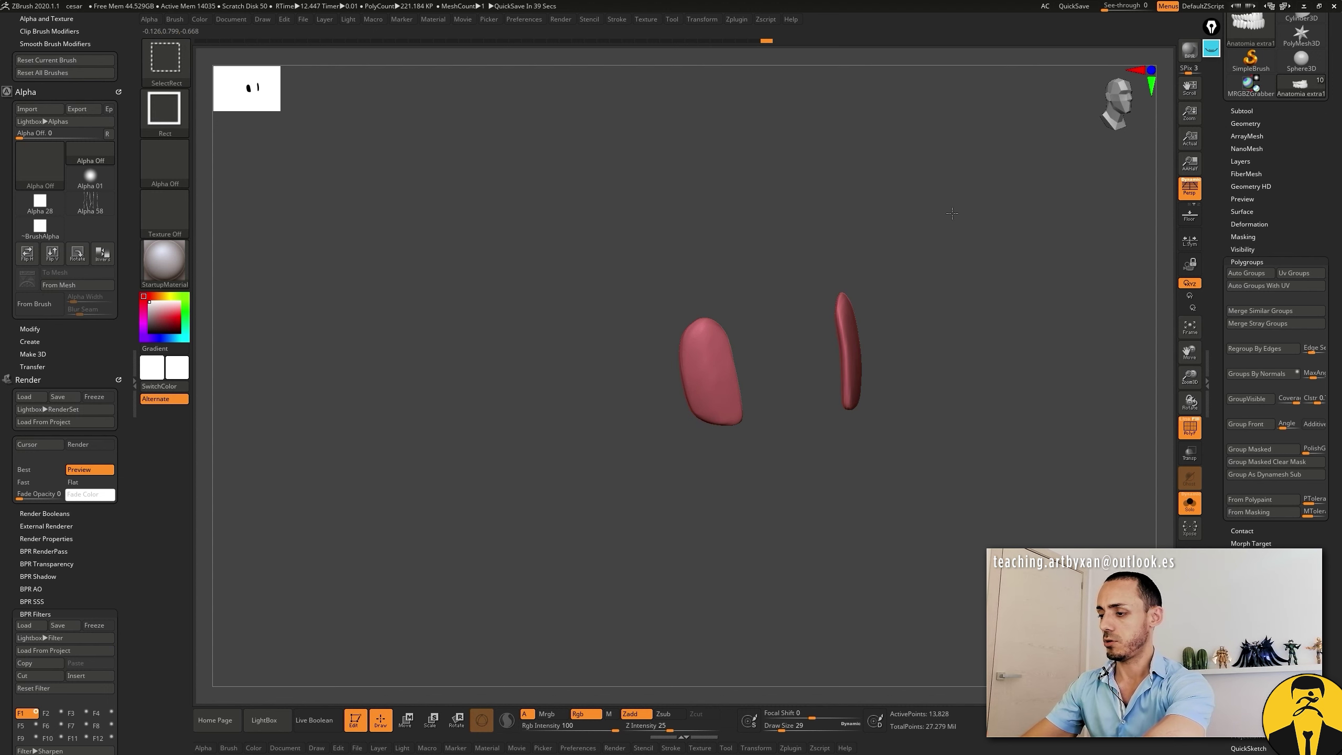
ctrl+shift+click(972, 288)
ctrl+shift+drag(884, 225, 969, 292)
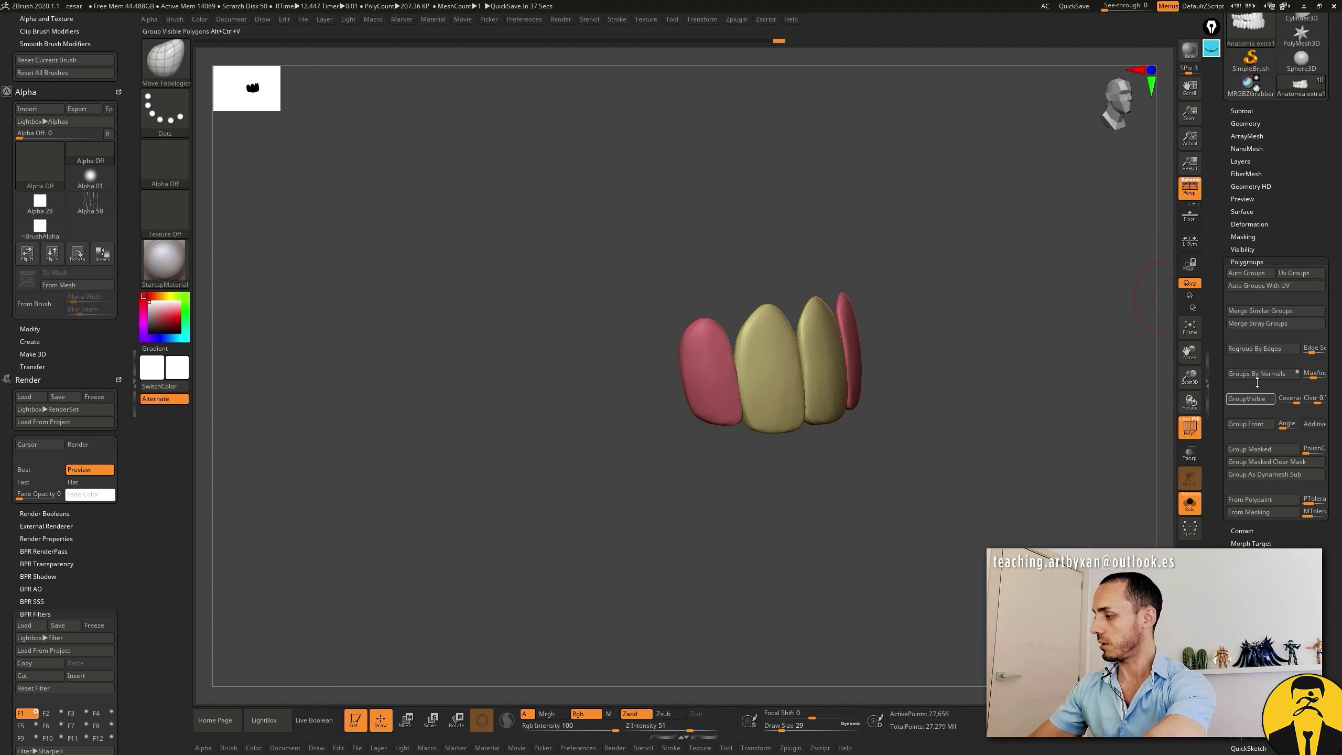
ctrl+shift+click(983, 340)
drag(981, 339, 995, 328)
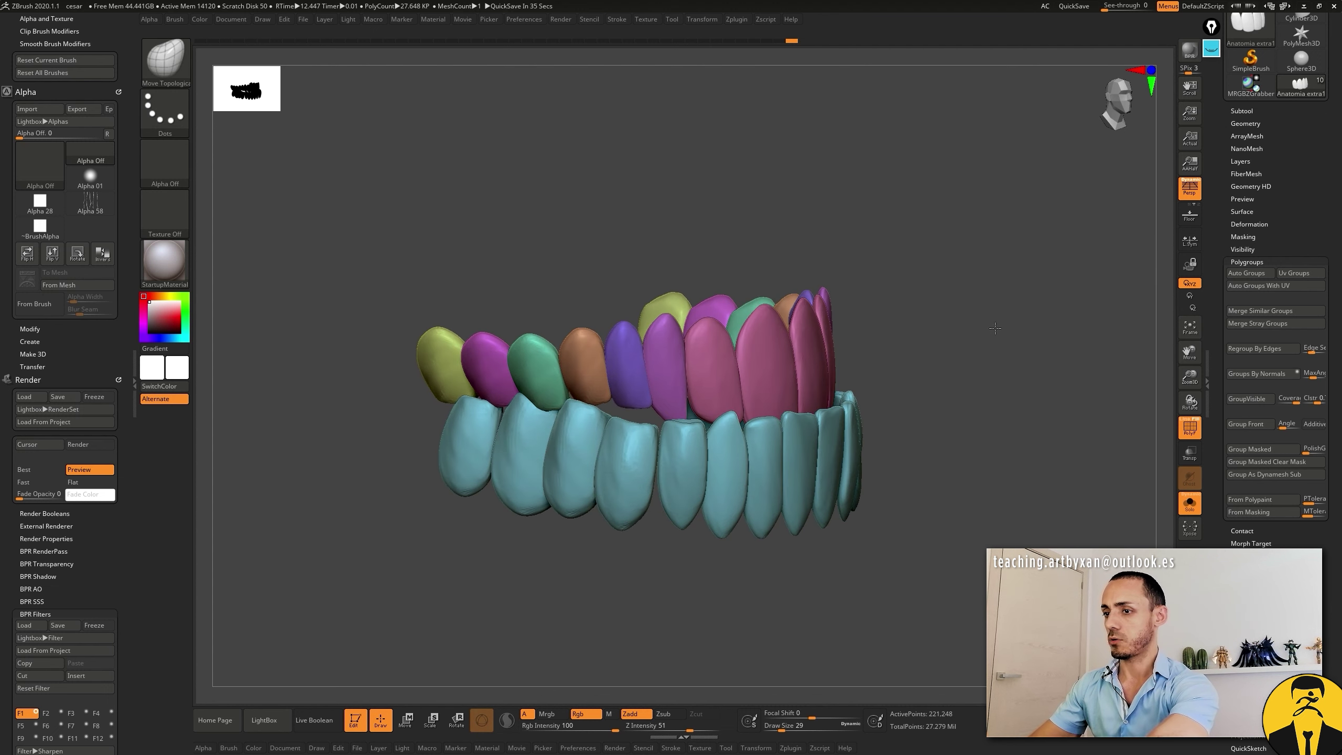
key(w)
mouse_move(709, 346)
mouse_down()
mouse_move(915, 258)
mouse_move(830, 273)
mouse_up()
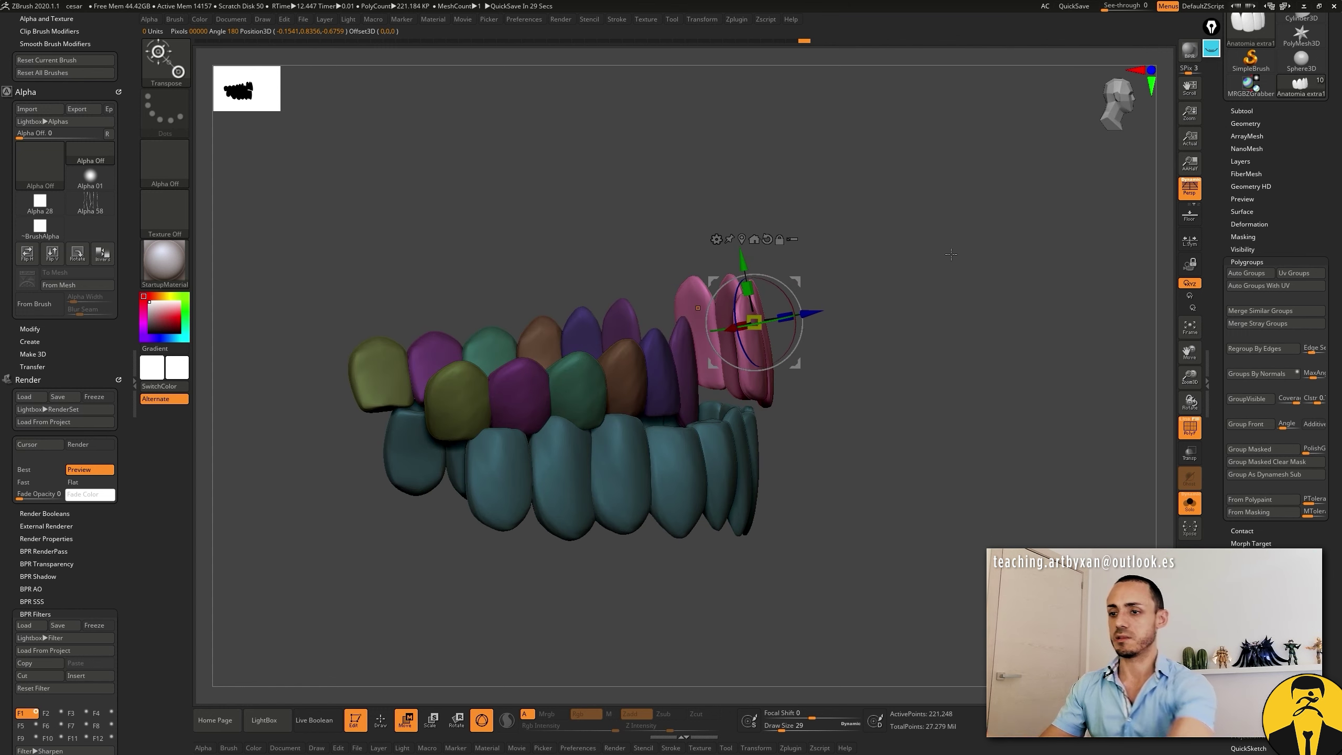
ctrl+shift+drag(950, 254, 949, 277)
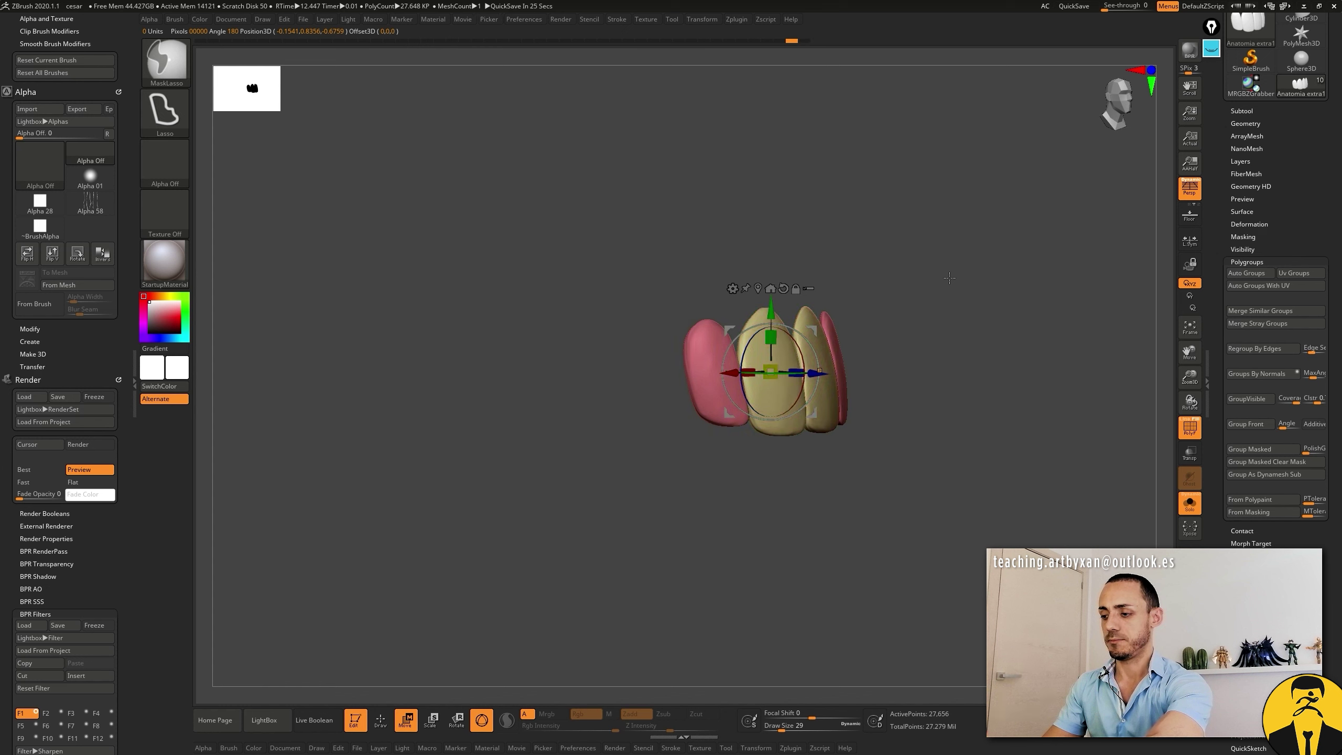
key(q)
mouse_move(938, 300)
mouse_down()
mouse_move(951, 309)
mouse_move(920, 306)
mouse_up()
ctrl+shift+click(954, 309)
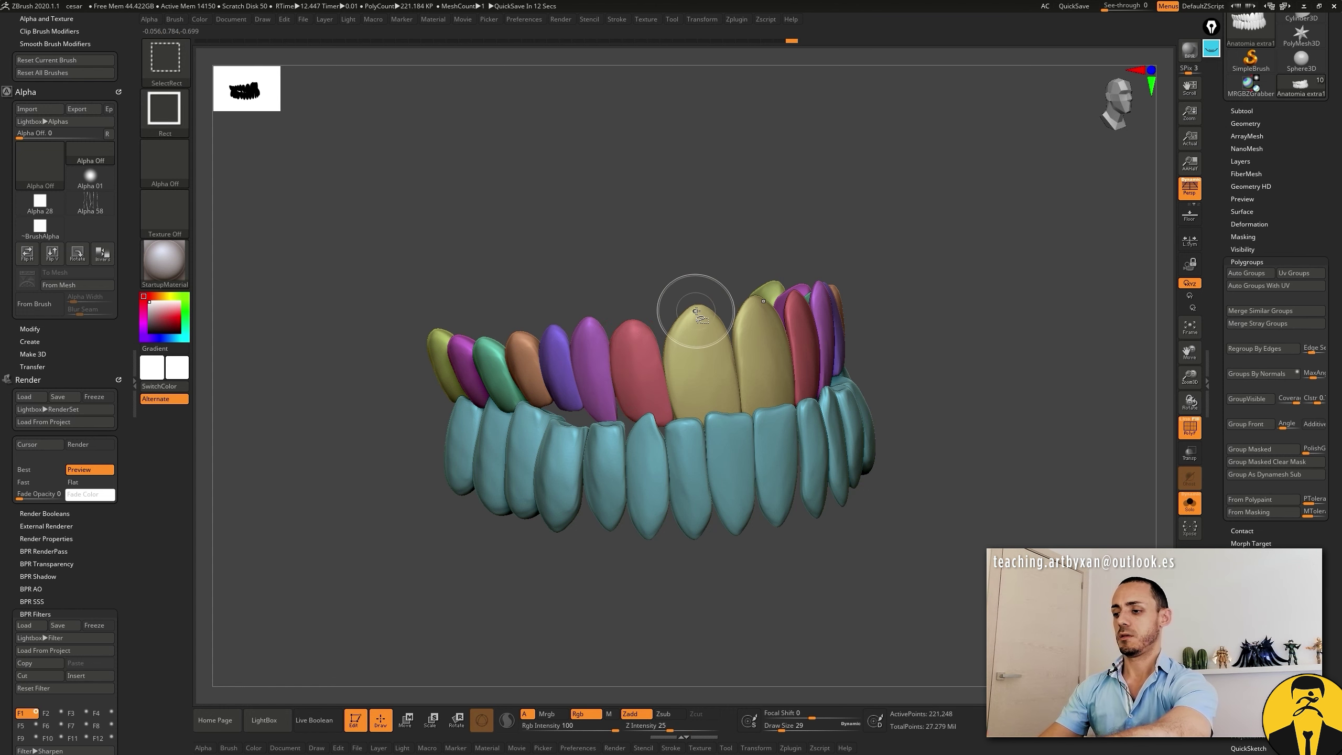
Step: Hide the yellow front teeth, try lasso masks, then clear the mask and unhide them
ctrl+shift+click(710, 321)
ctrl+shift+drag(892, 208, 930, 345)
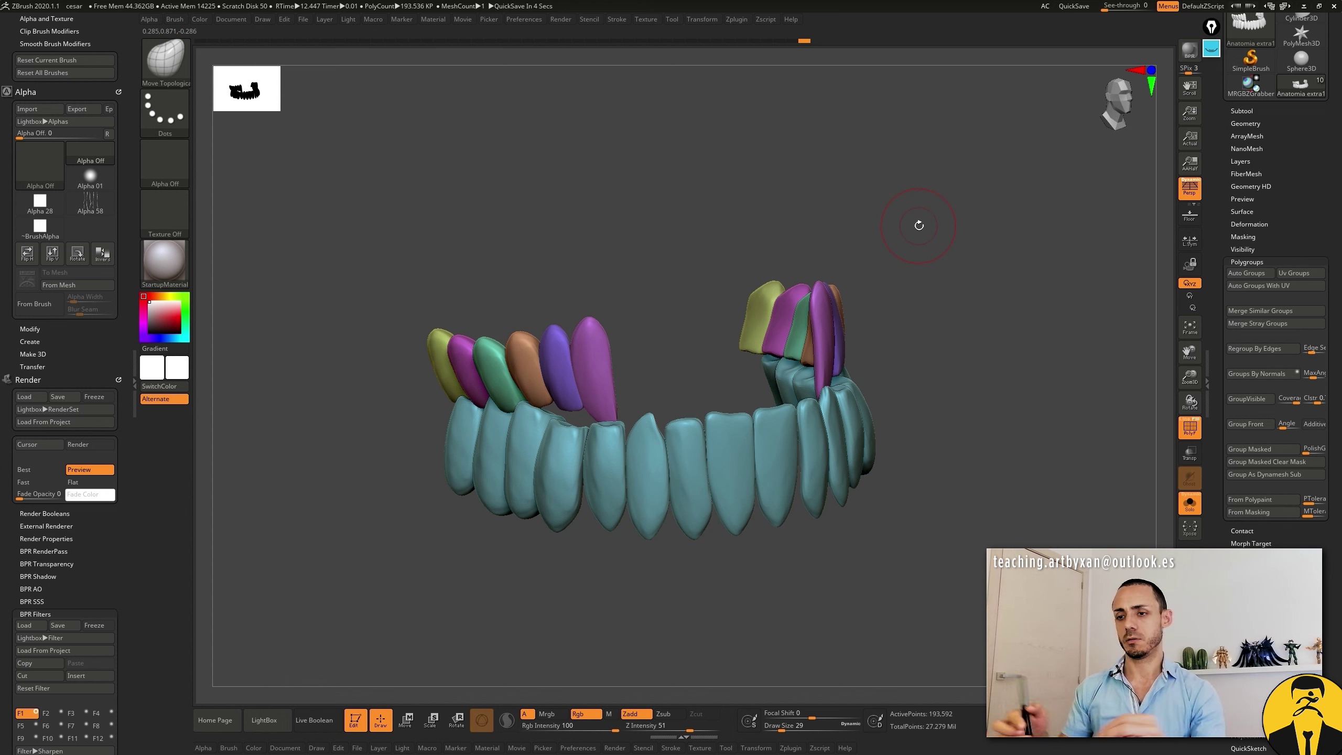
mouse_move(391, 203)
ctrl+mouse_down()
mouse_move(865, 470)
mouse_move(542, 186)
ctrl+mouse_up()
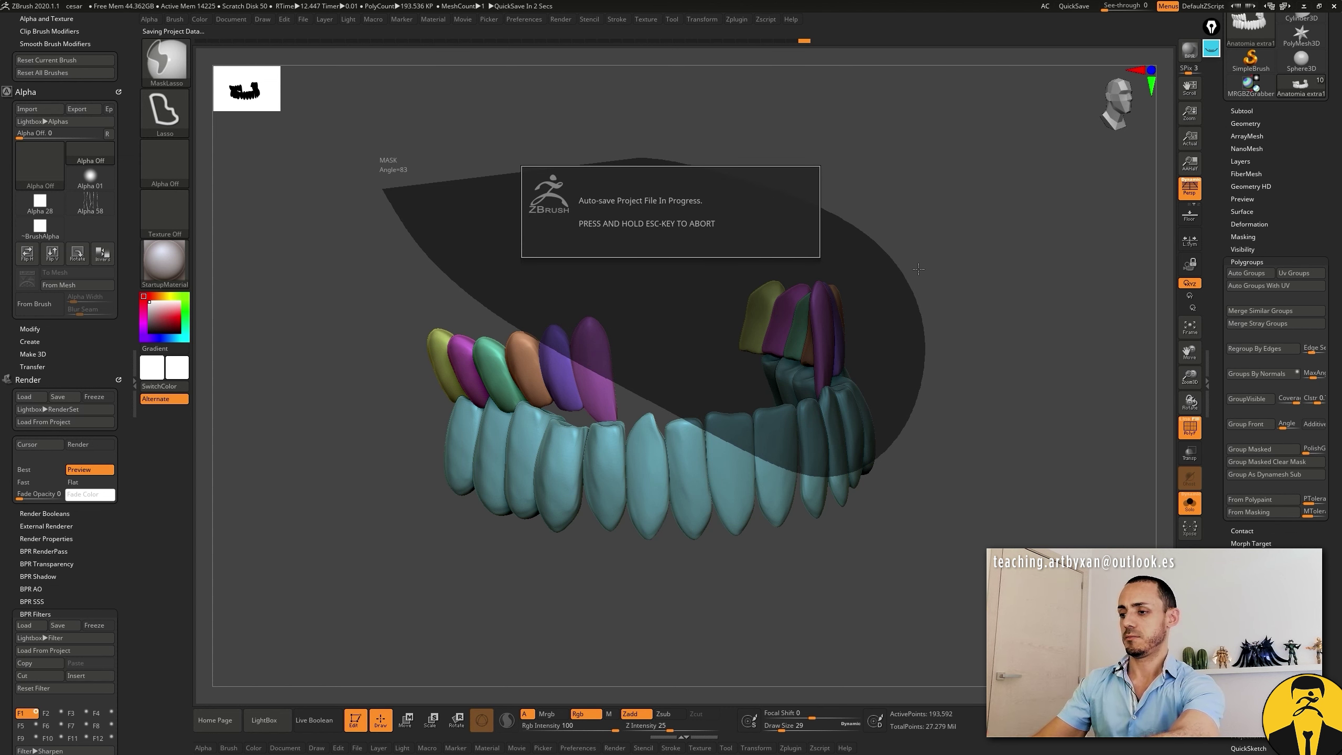
ctrl+drag(538, 199, 954, 467)
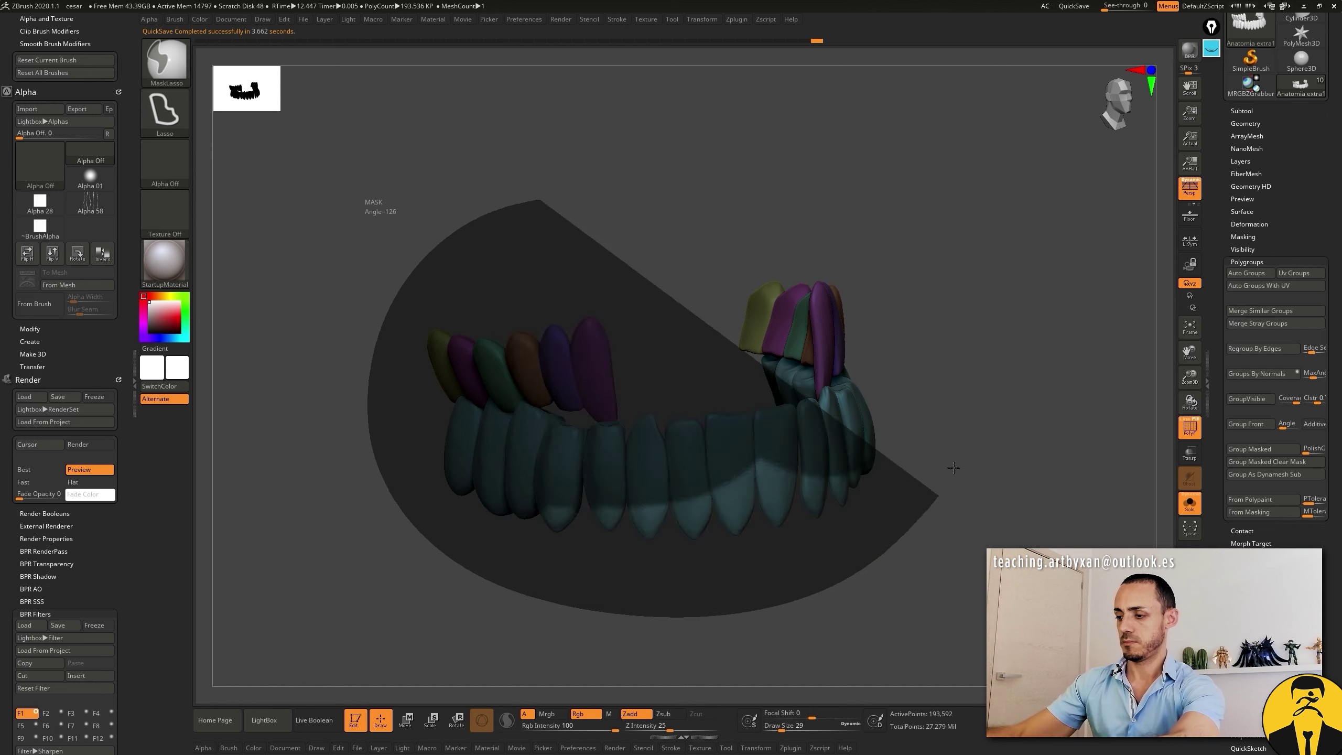
ctrl+click(844, 165)
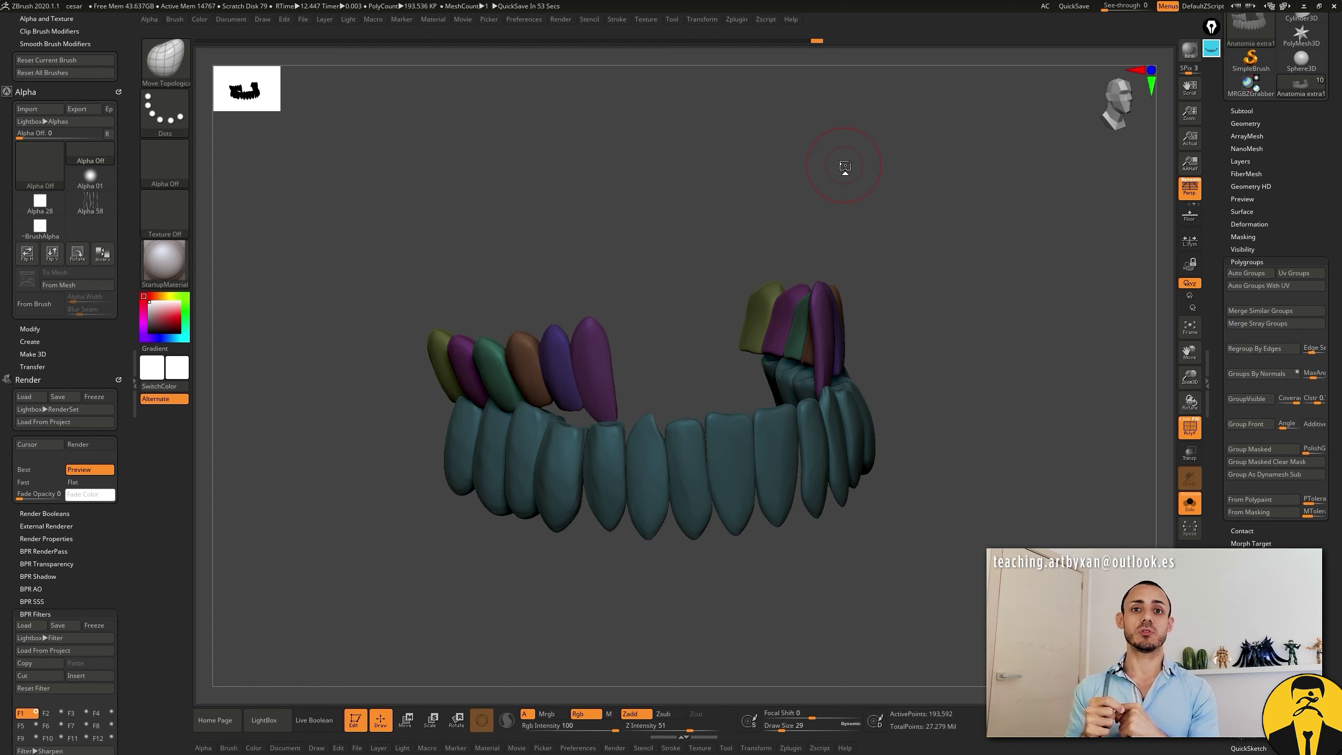
ctrl+shift+click(981, 282)
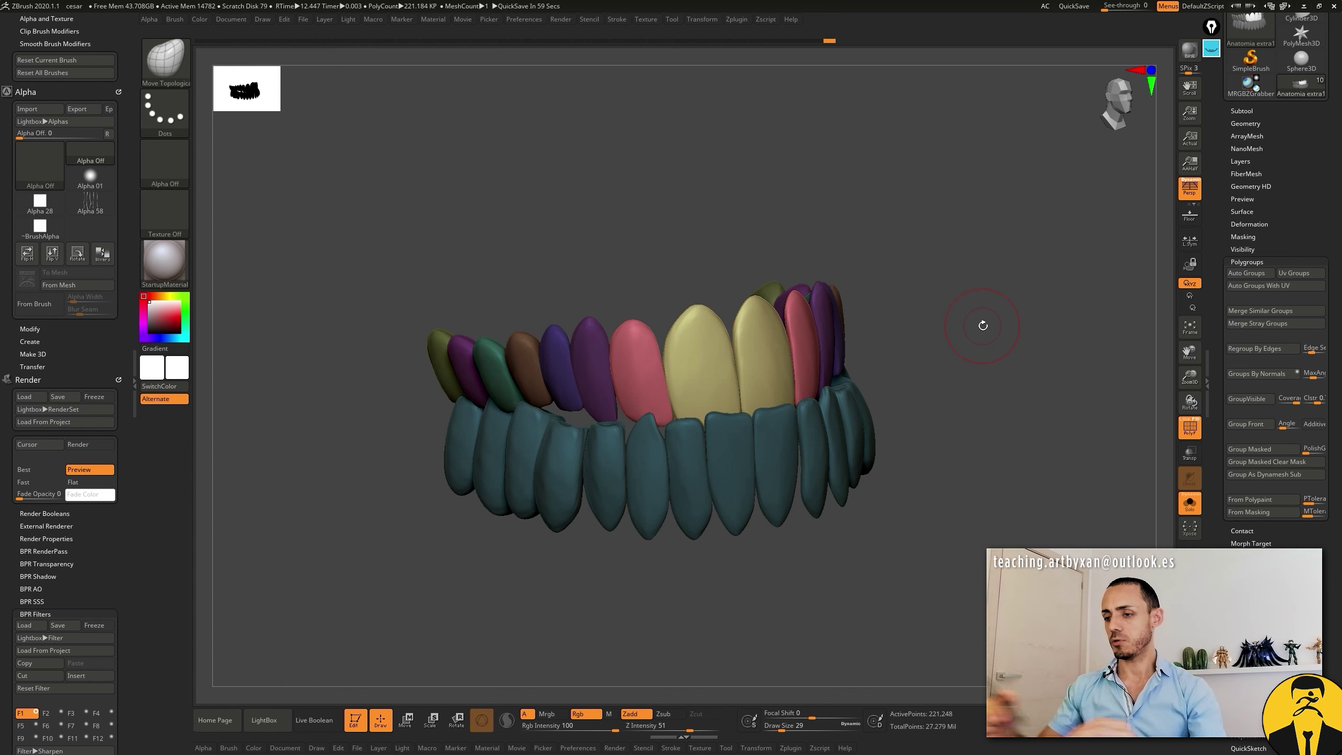
ctrl+drag(974, 240, 971, 272)
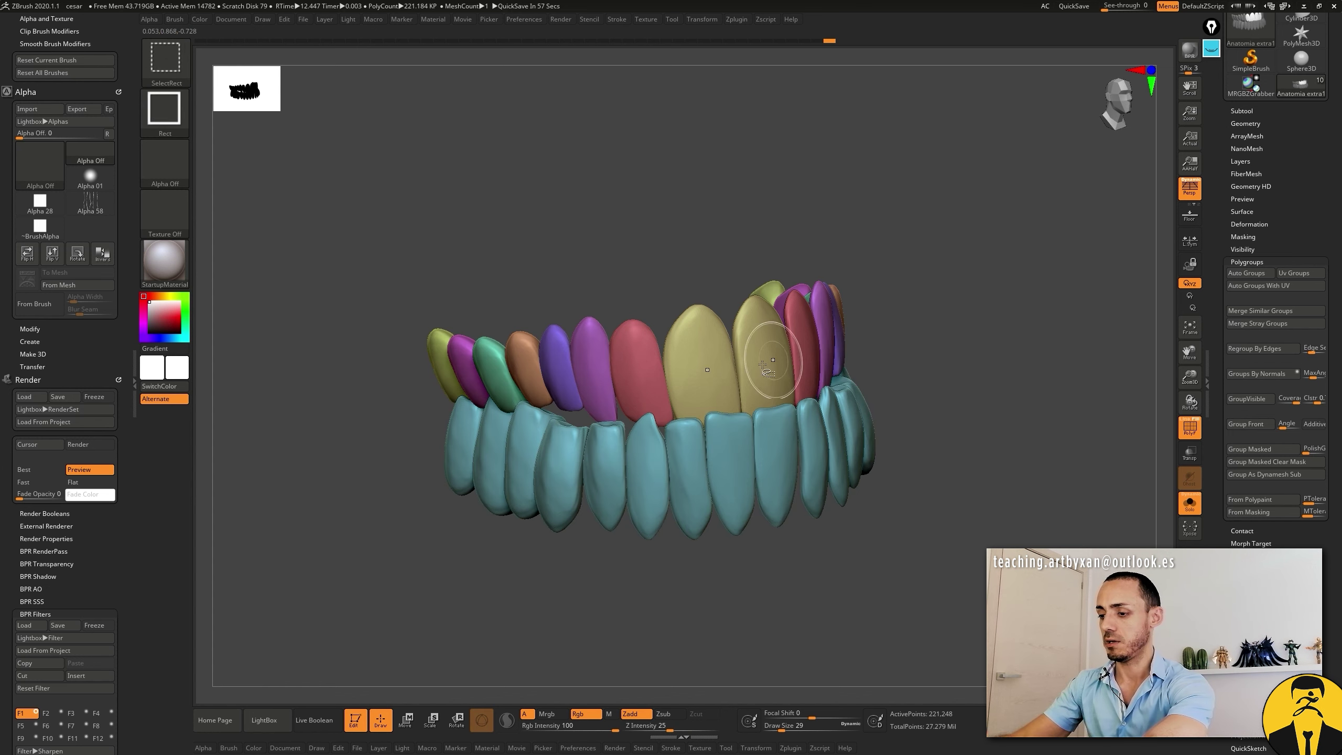
Step: Hide the two pink teeth, mask and clear the mesh, then unhide the front teeth
ctrl+shift+click(629, 323)
ctrl+shift+drag(961, 225, 951, 264)
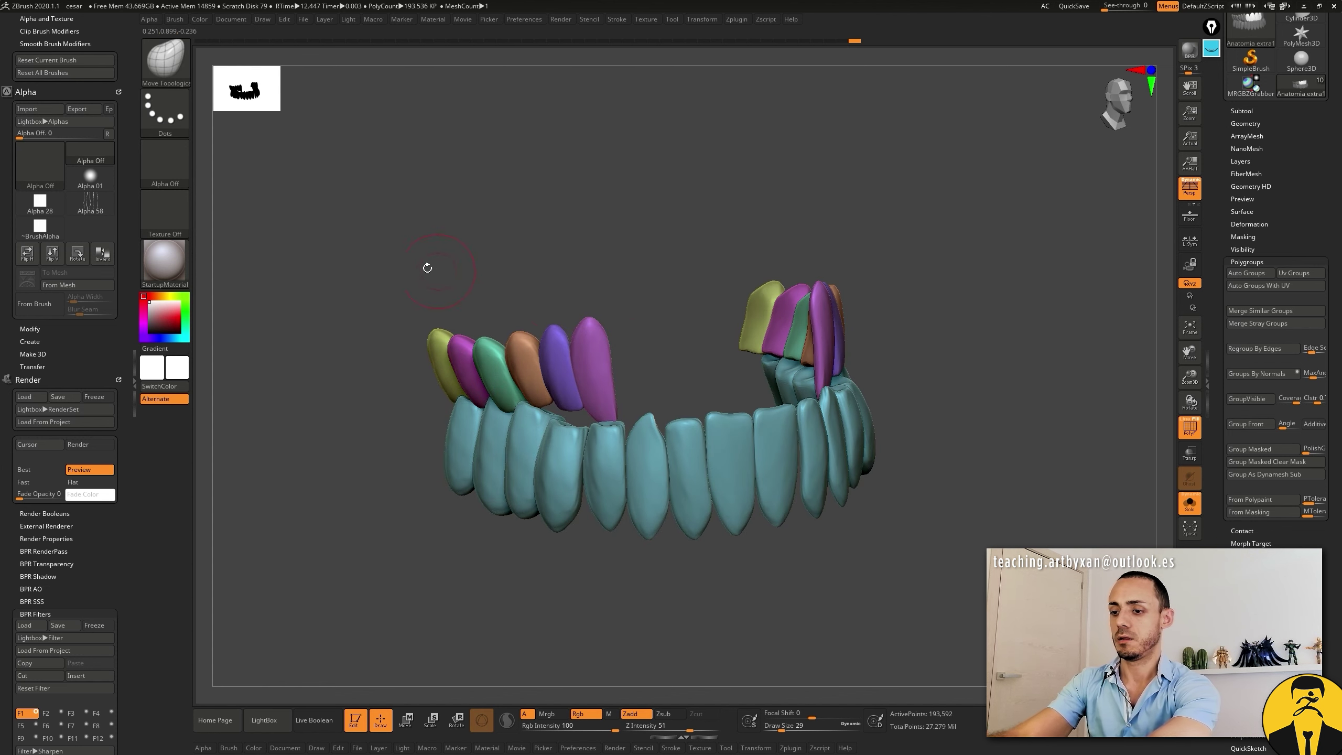
mouse_move(351, 217)
ctrl+mouse_down()
mouse_move(831, 195)
mouse_move(522, 177)
ctrl+mouse_up()
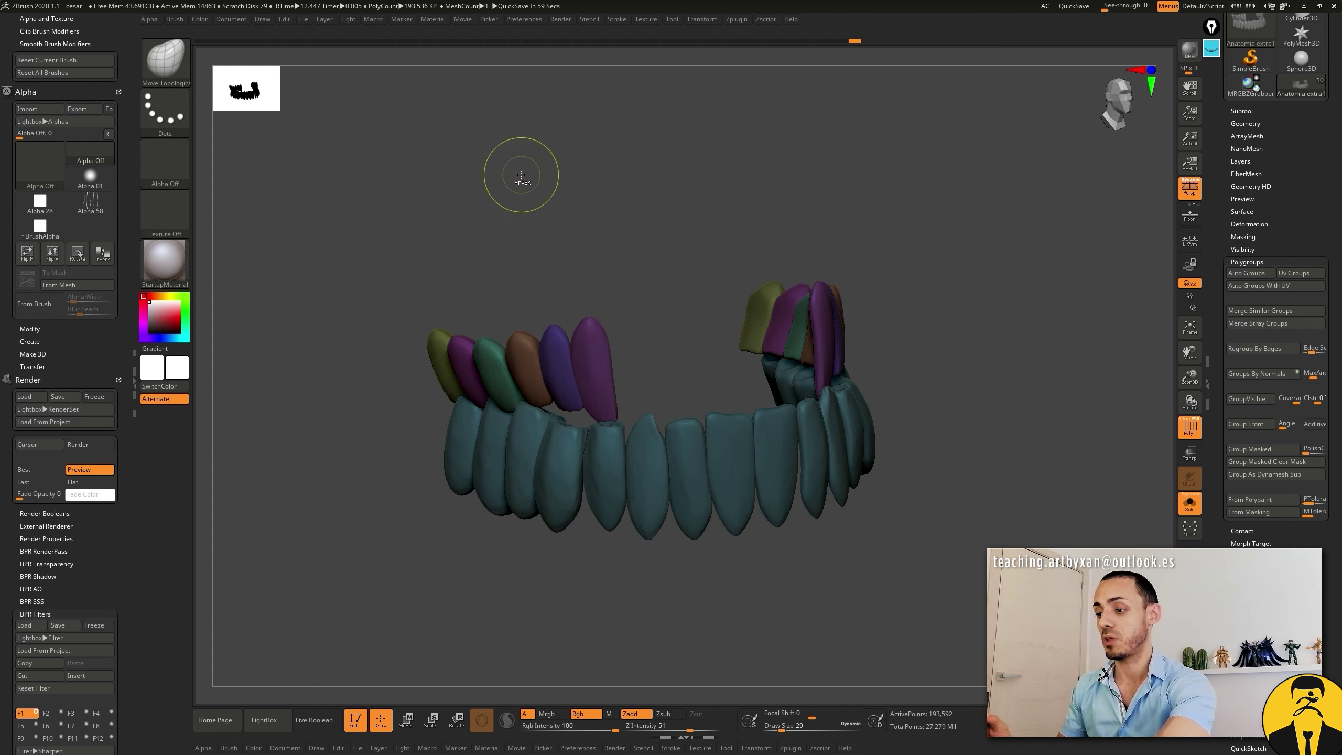
ctrl+click(521, 177)
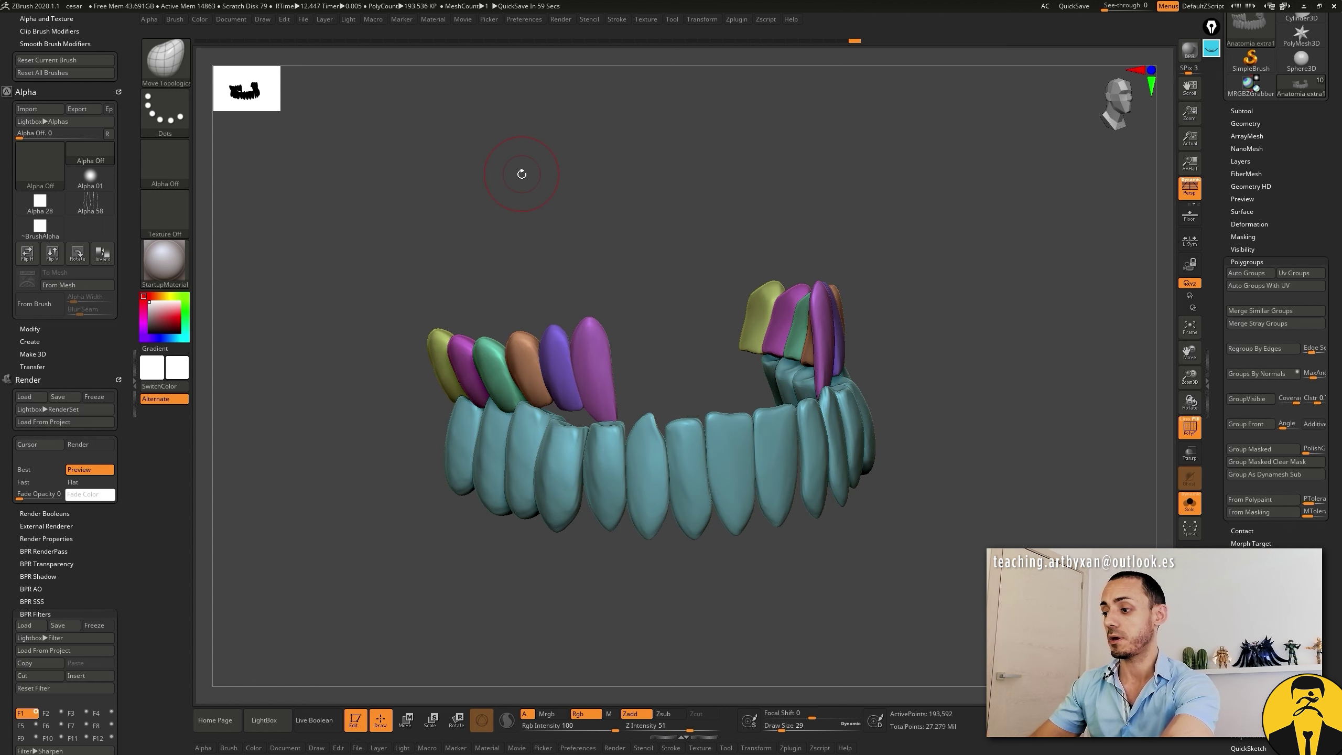
ctrl+click(1014, 302)
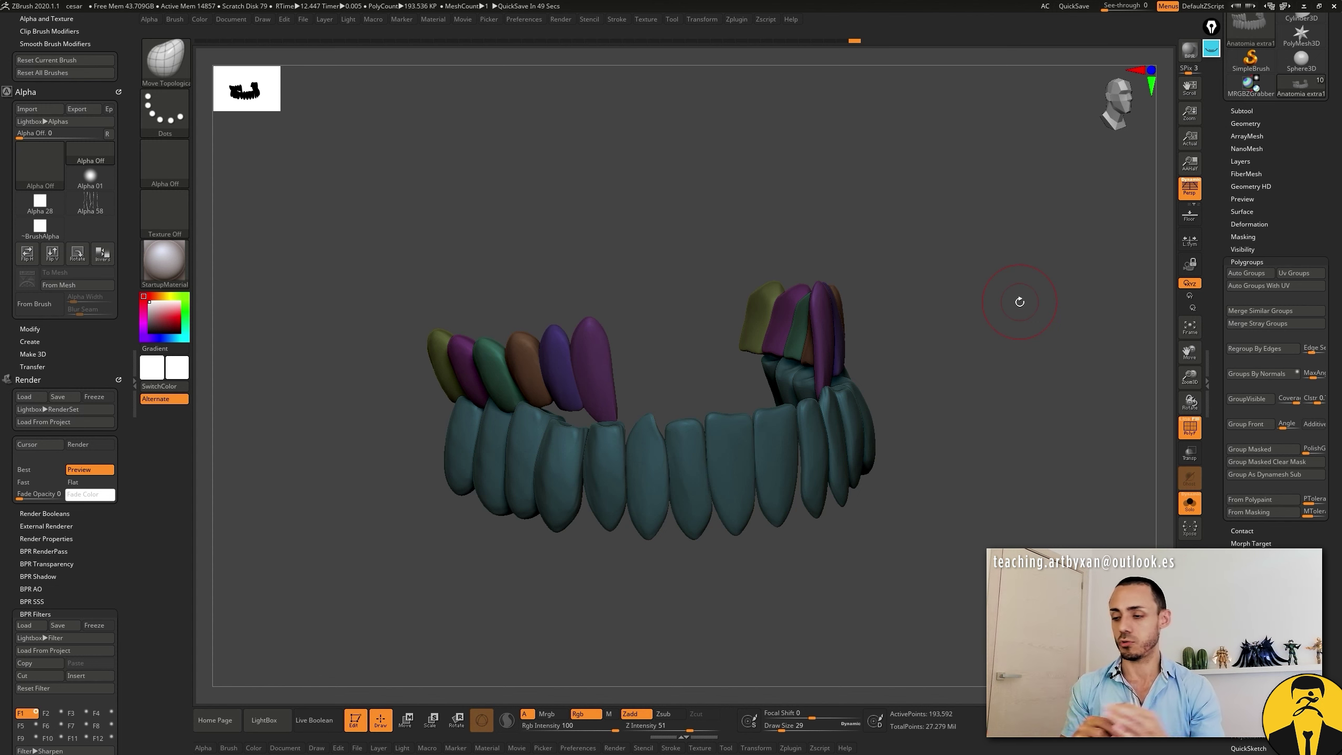
ctrl+click(977, 264)
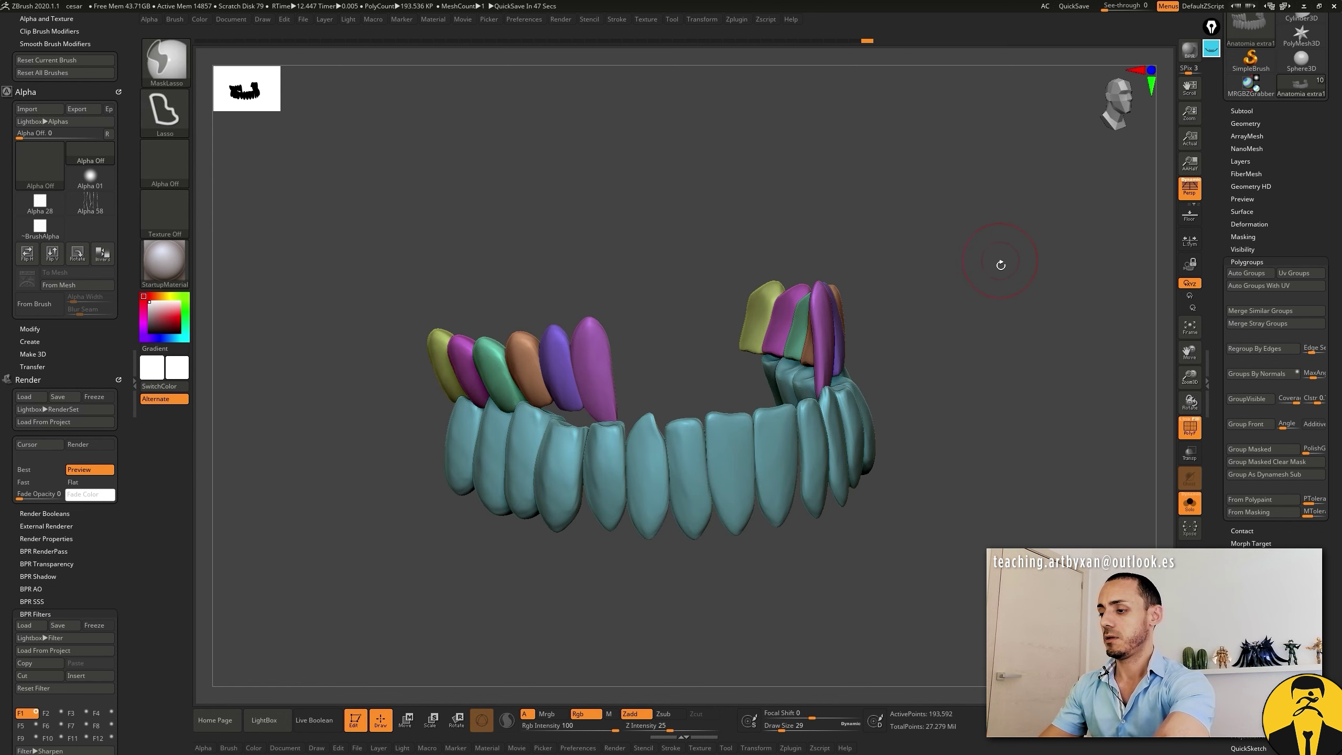
ctrl+shift+click(982, 296)
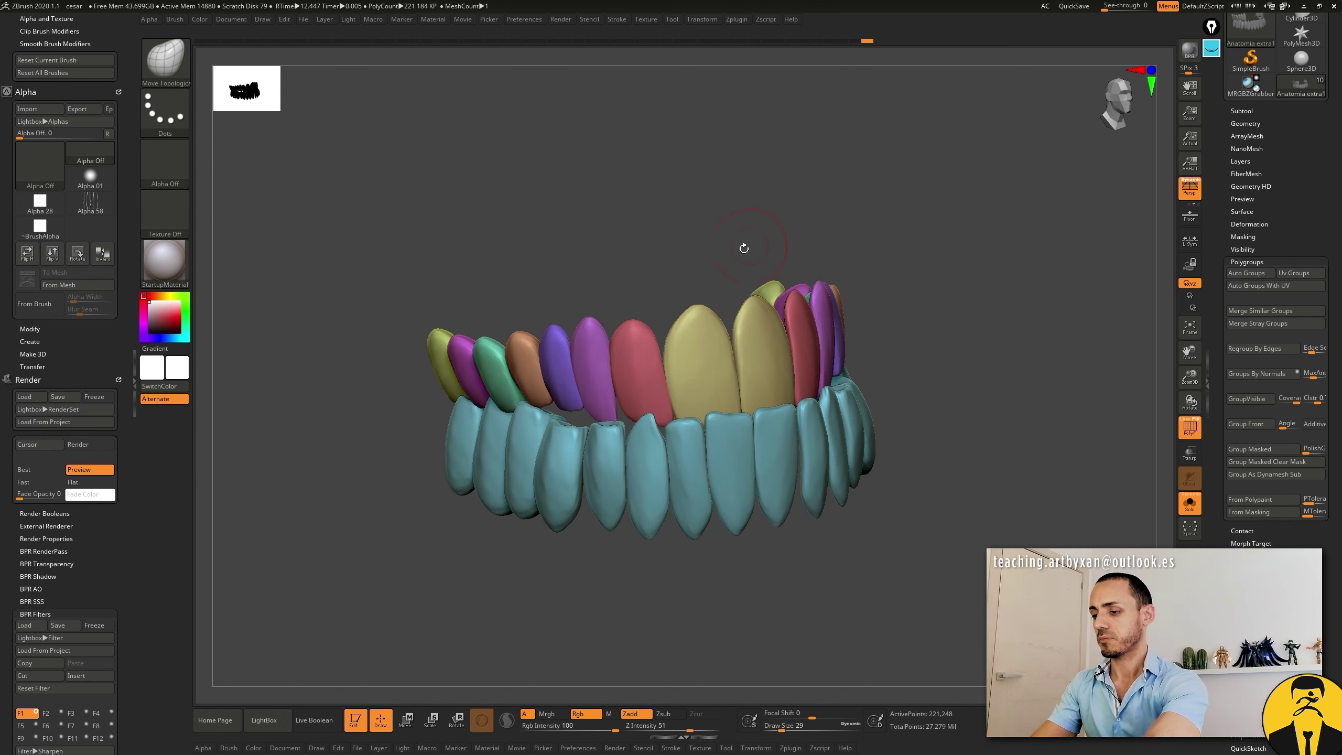
Step: Hide the red and olive front teeth, leaving the side upper teeth and lower row
ctrl+shift+click(644, 359)
ctrl+shift+drag(901, 185, 901, 240)
ctrl+shift+click(692, 340)
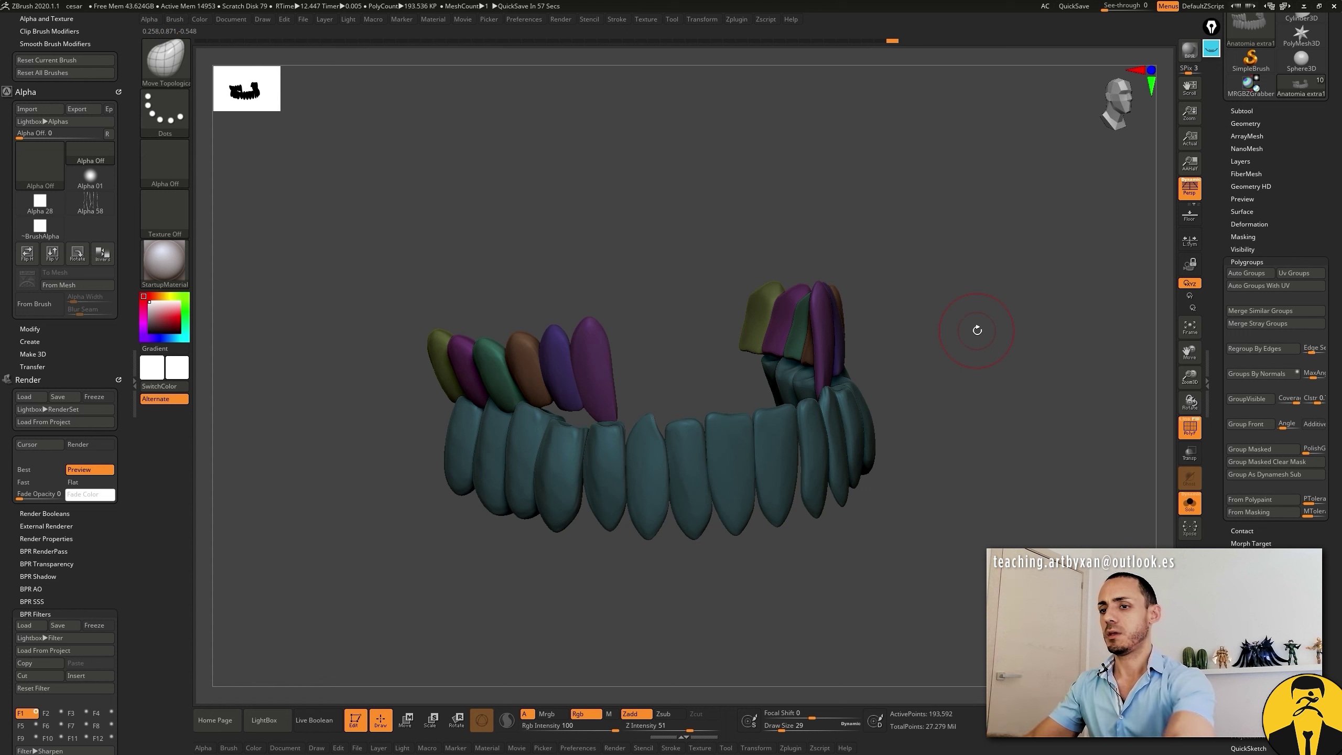
key(ctrl+shift)
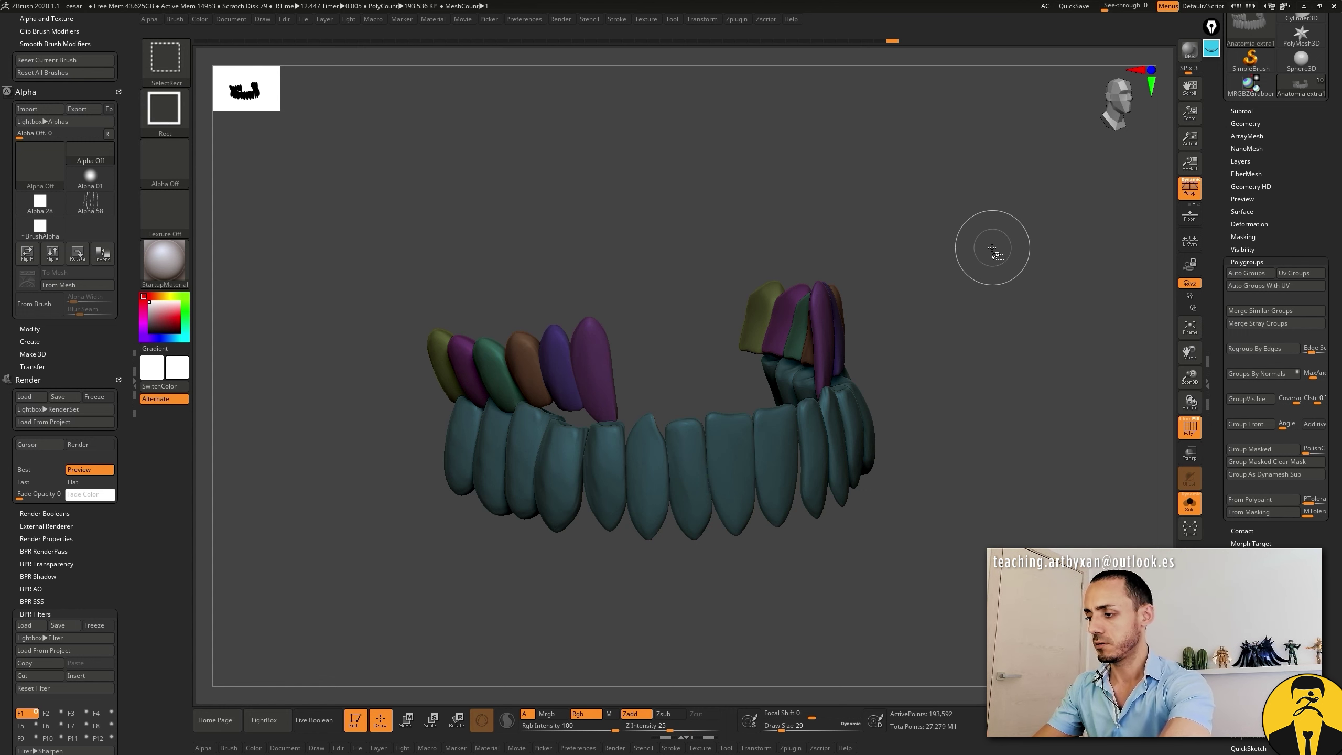
Step: Unhide the yellow front incisors and red neighbouring tooth to restore the full arch
ctrl+shift+click(994, 262)
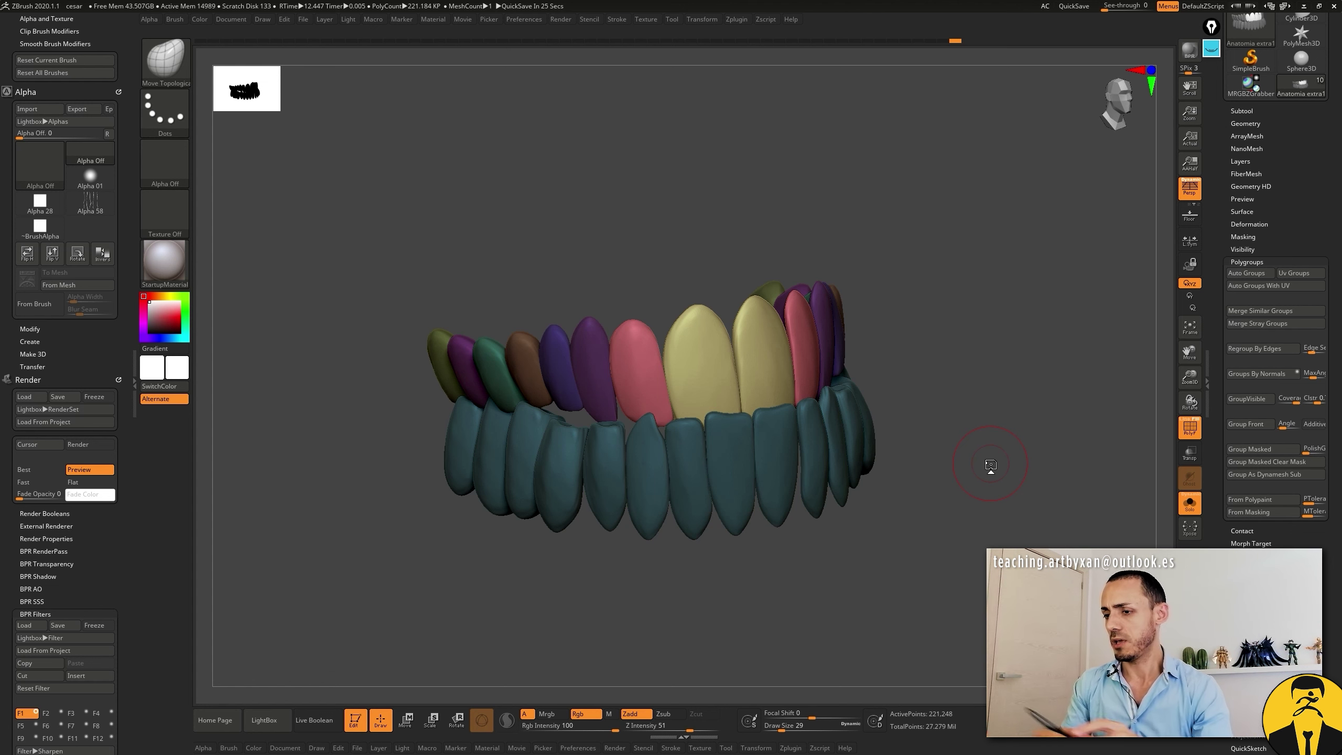
Step: Hide the four central incisors, group all visible side teeth into one green polygroup, then unhide all
mouse_move(970, 312)
mouse_down()
mouse_move(990, 274)
mouse_move(977, 302)
mouse_up()
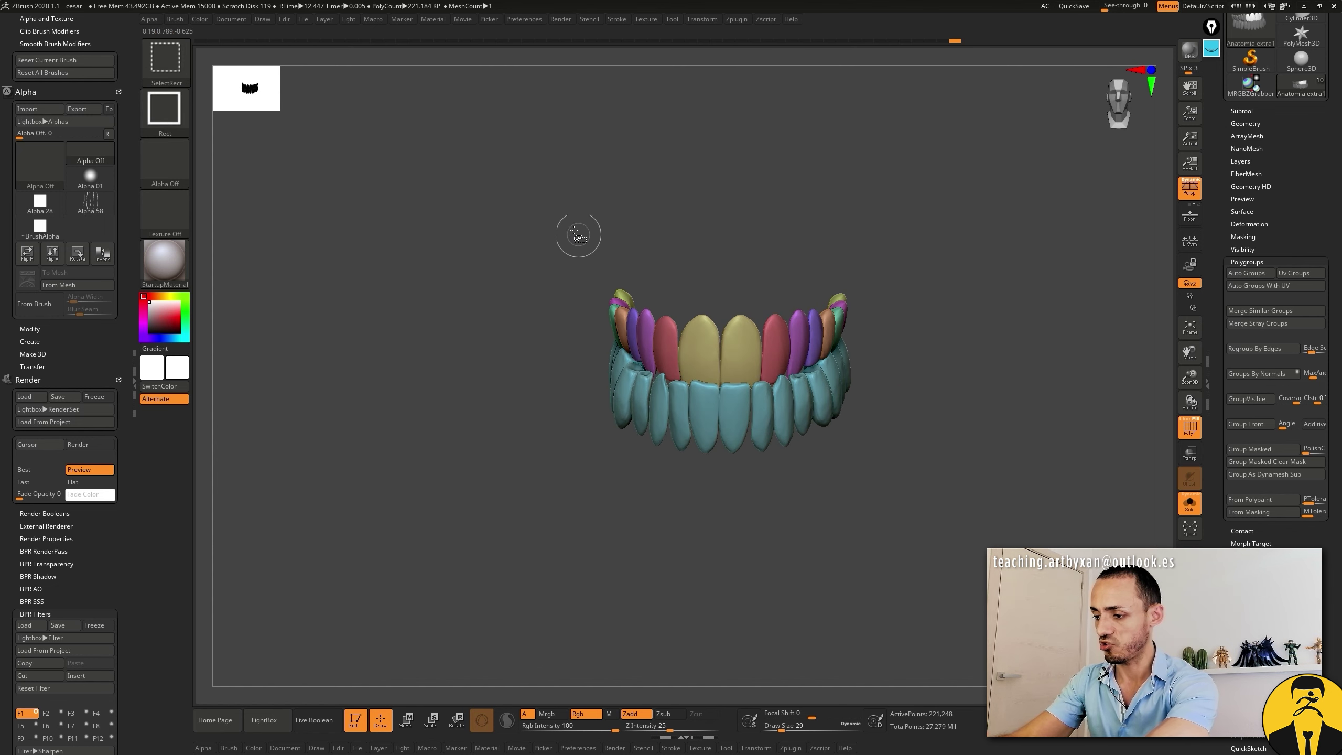
ctrl+shift+drag(558, 250, 694, 499)
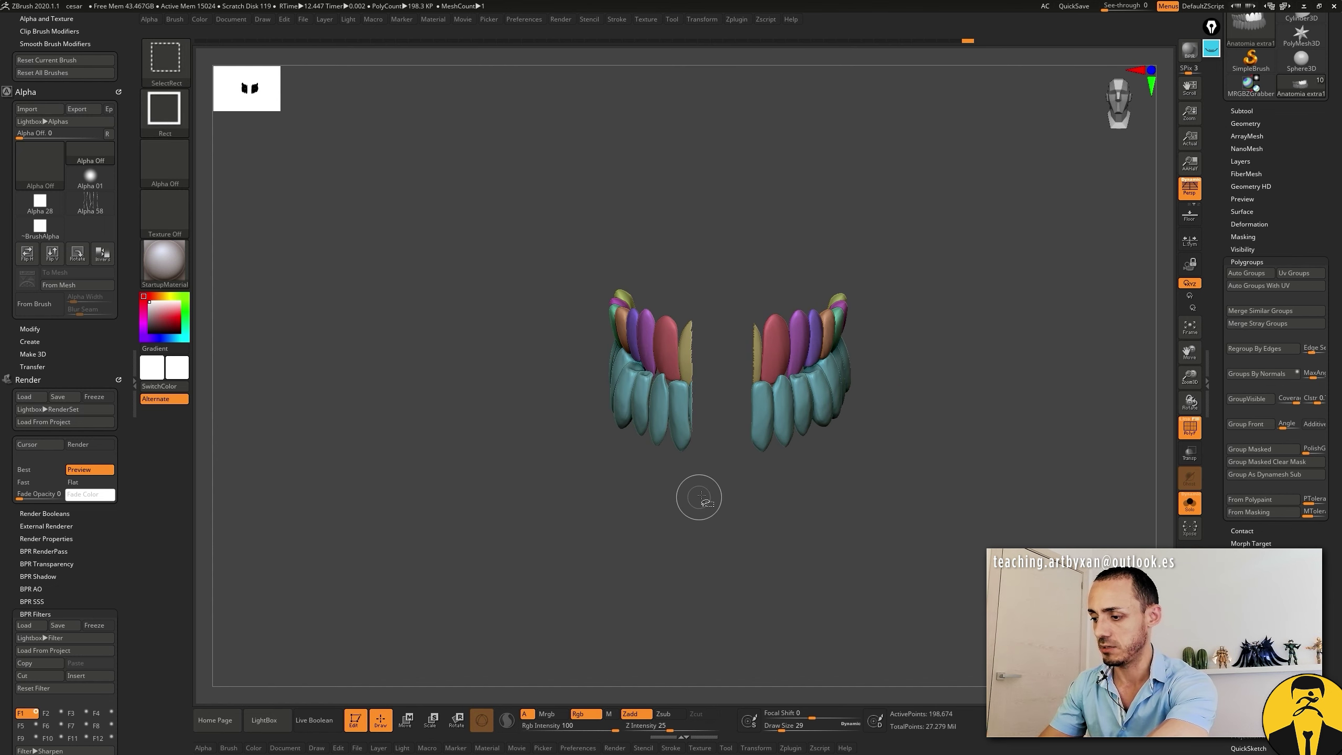
click(1279, 375)
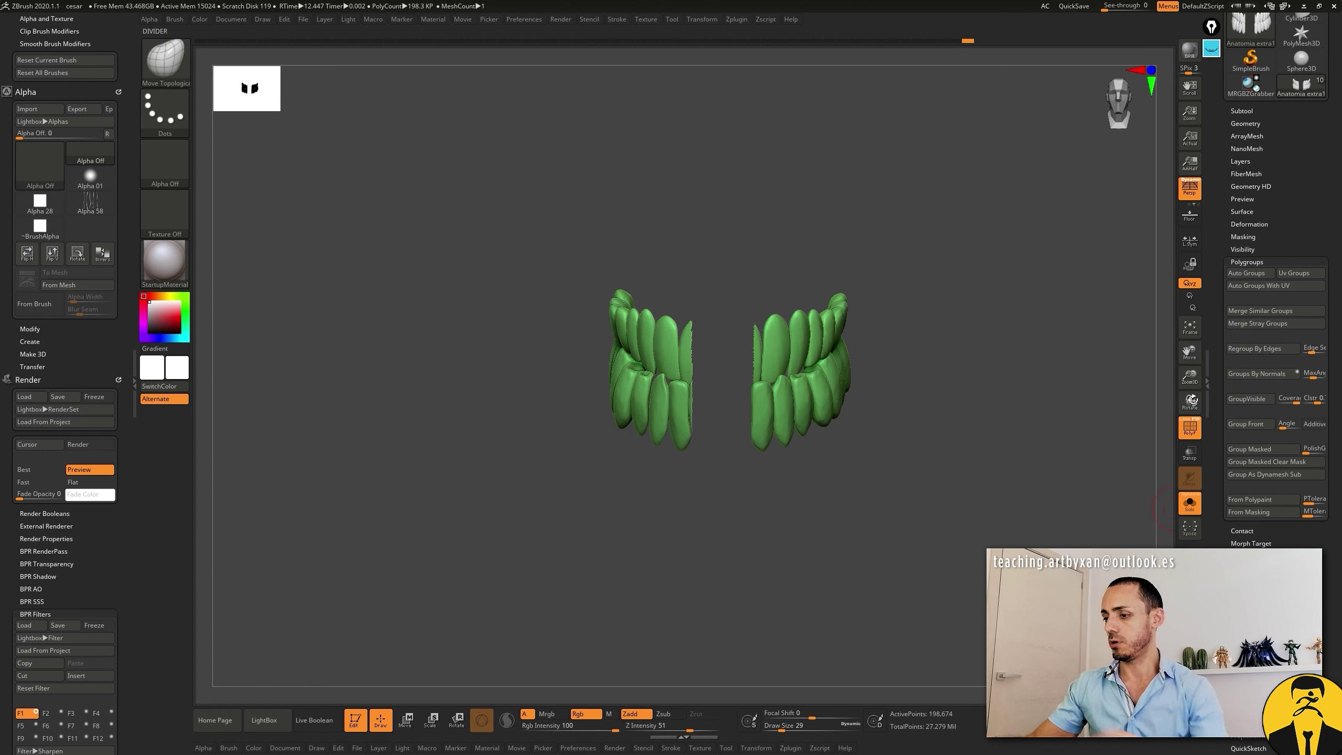
ctrl+shift+click(977, 394)
drag(974, 440, 980, 419)
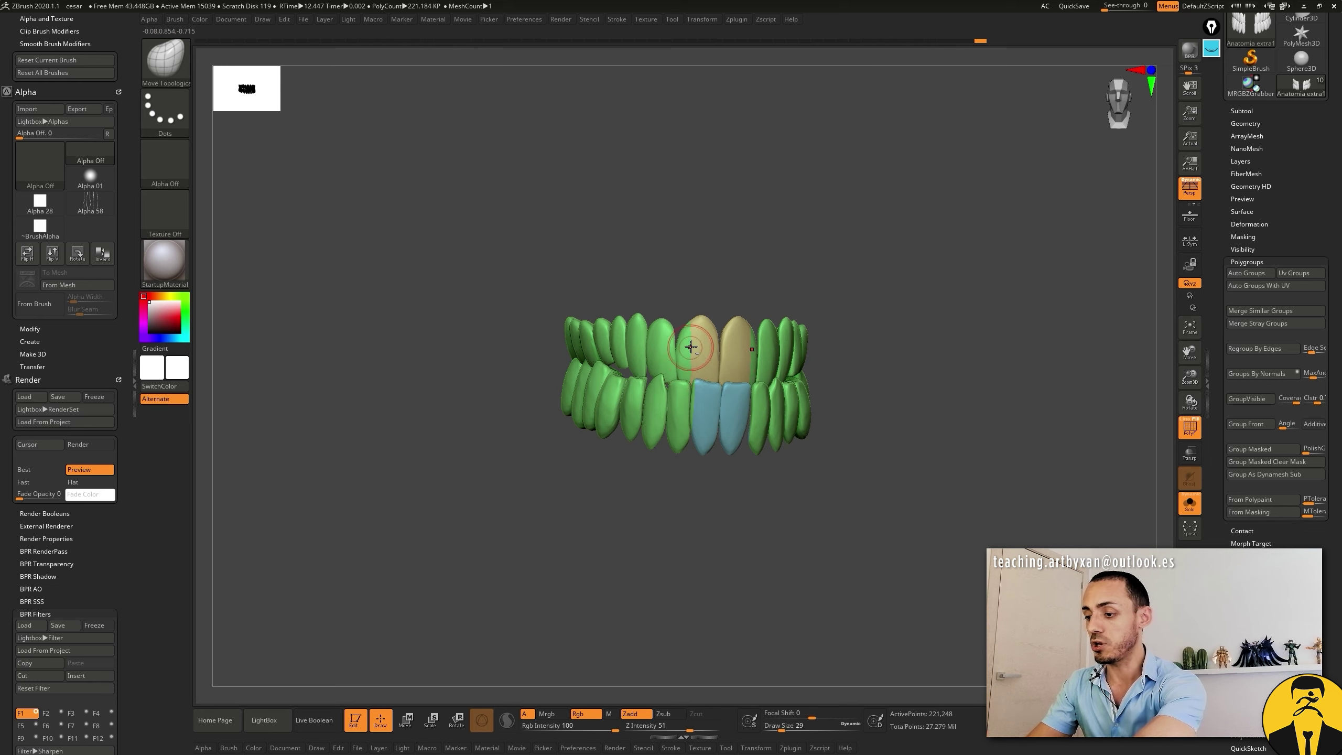
ctrl+right_drag(691, 370, 693, 419)
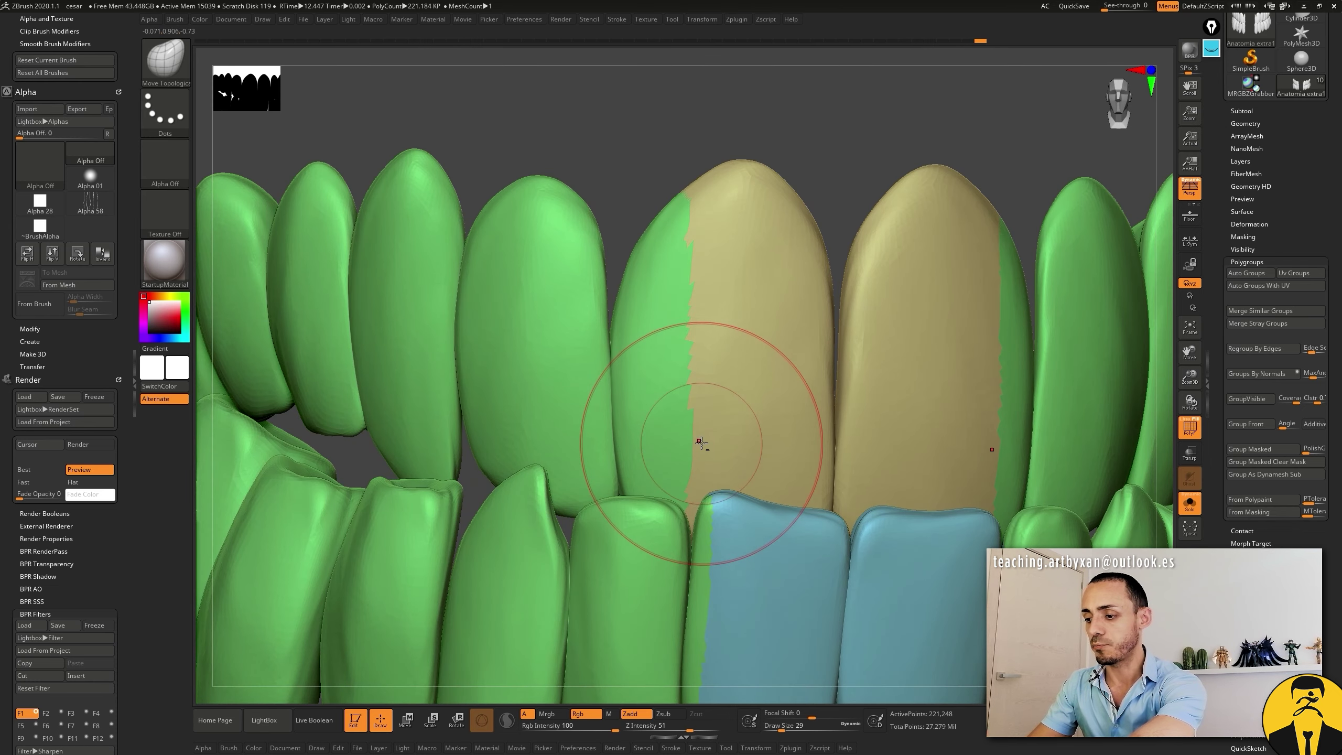
key(f)
ctrl+right_drag(749, 317, 749, 285)
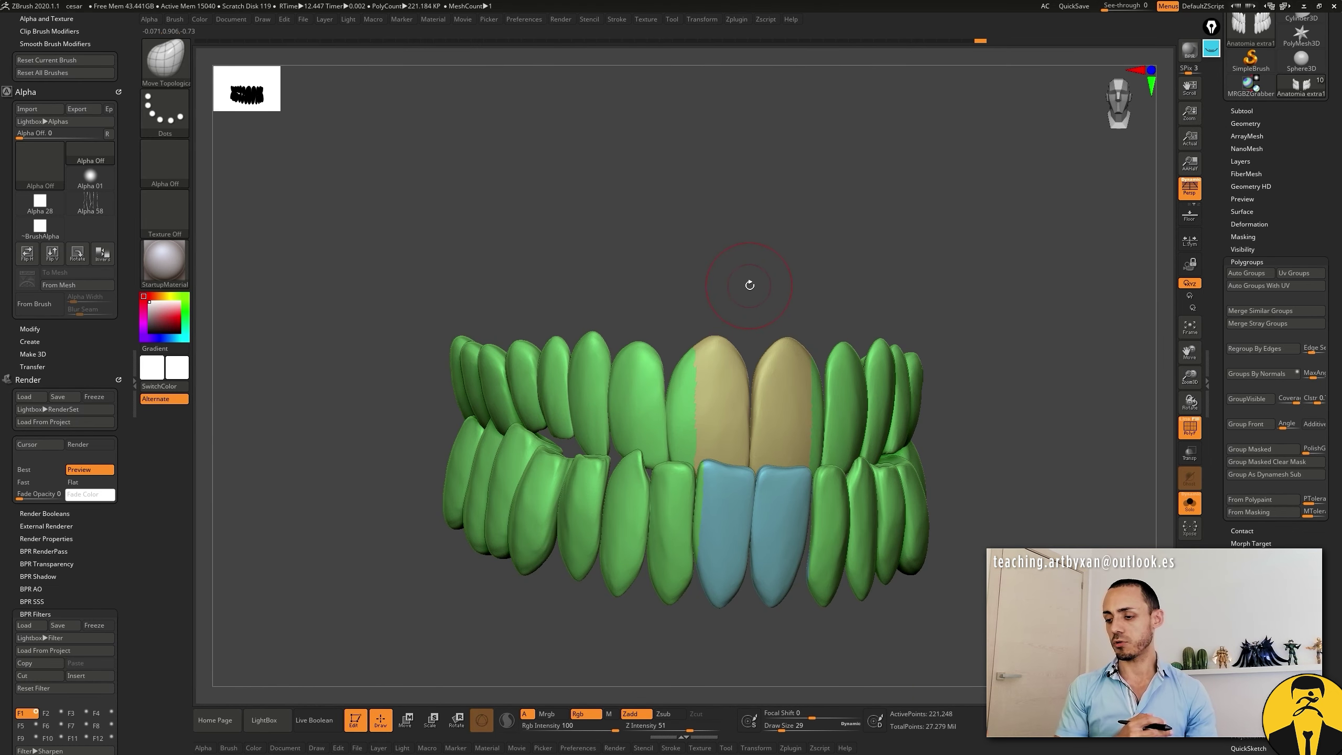